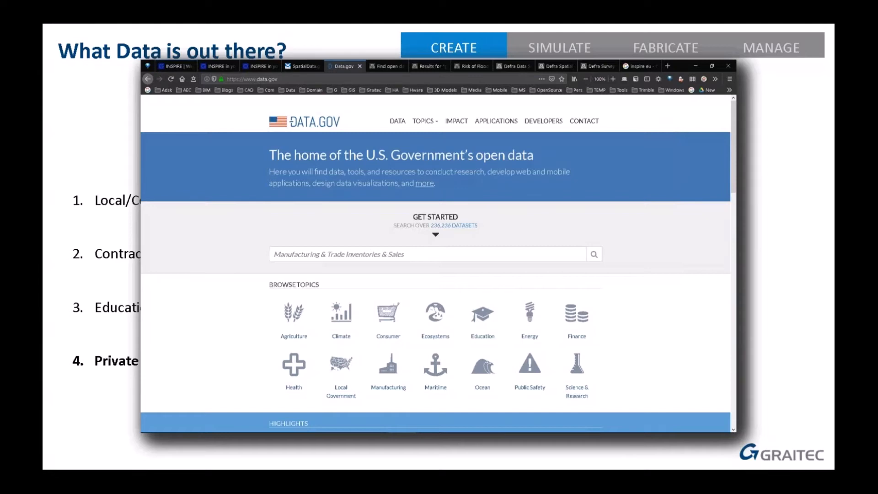
{"action": "key", "text": "Right"}
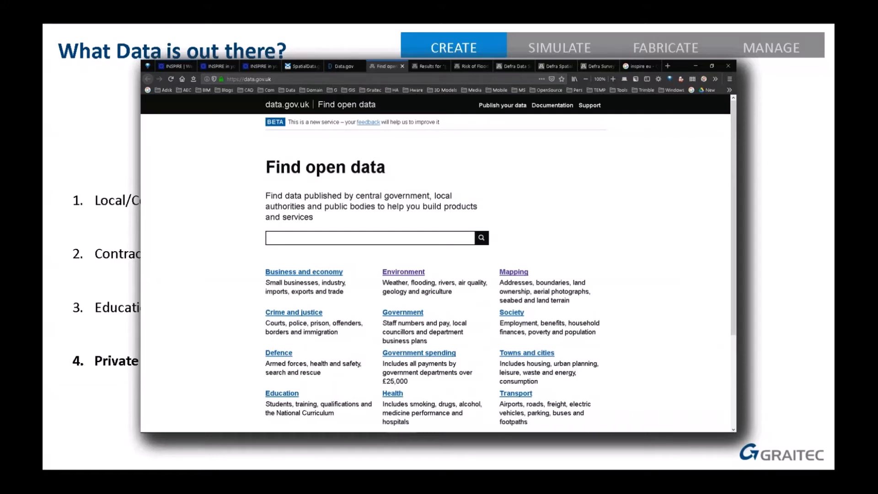
{"action": "key", "text": "Right"}
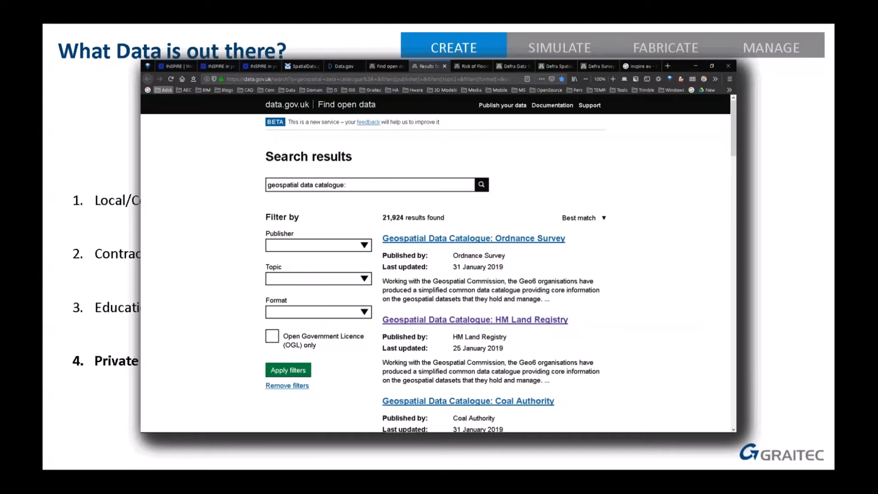
{"action": "key", "text": "Right"}
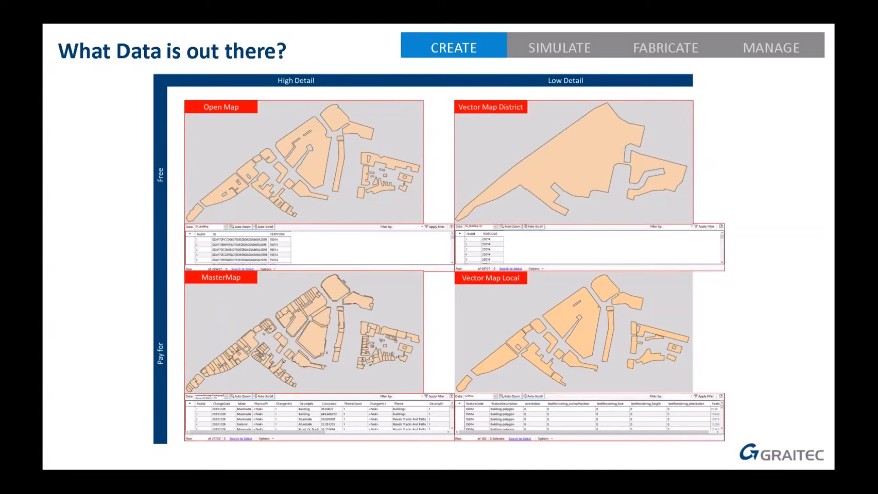
{"action": "key", "text": "Right"}
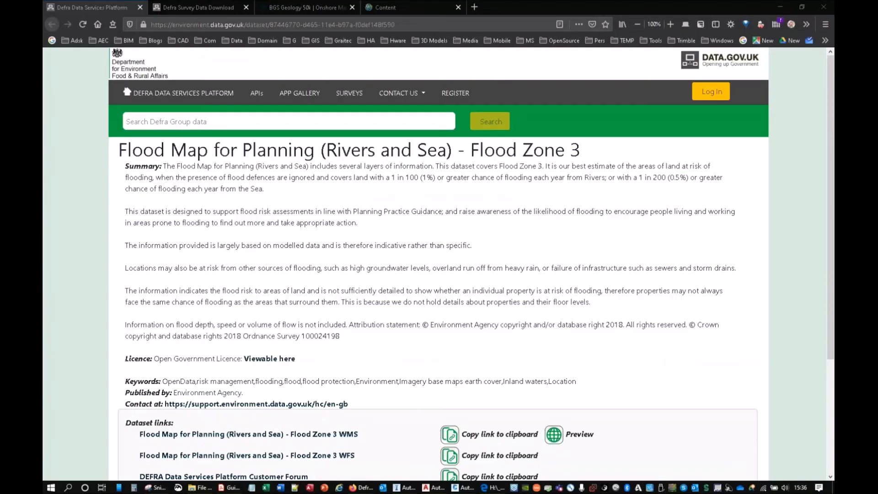
Step: Review the summary and dataset links on the Flood Map for Planning (Rivers and Sea) - Flood Zone 3 page
{"action": "left_click", "coordinate": [779, 6]}
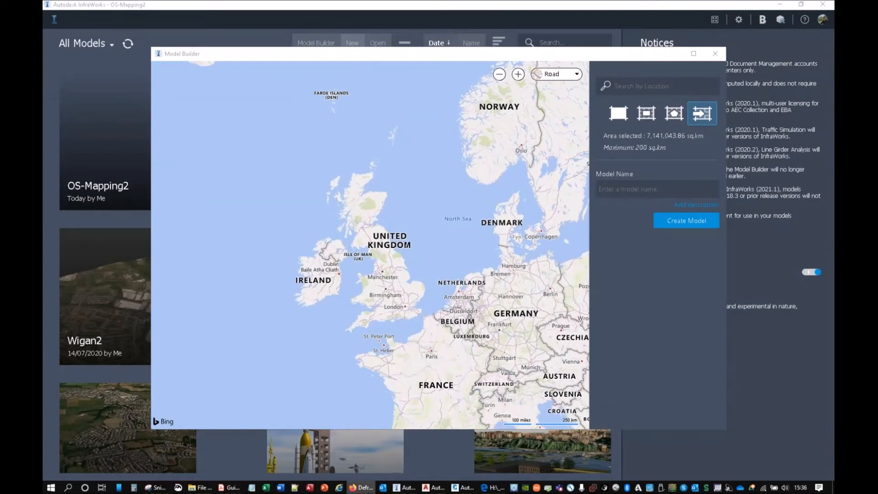
{"action": "left_click", "coordinate": [354, 468]}
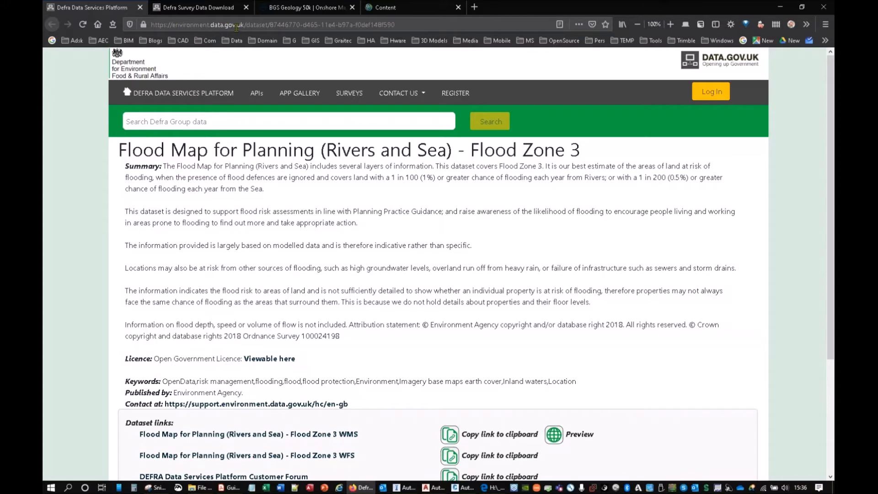
{"action": "scroll", "coordinate": [287, 222], "scroll_direction": "down", "scroll_amount": 3}
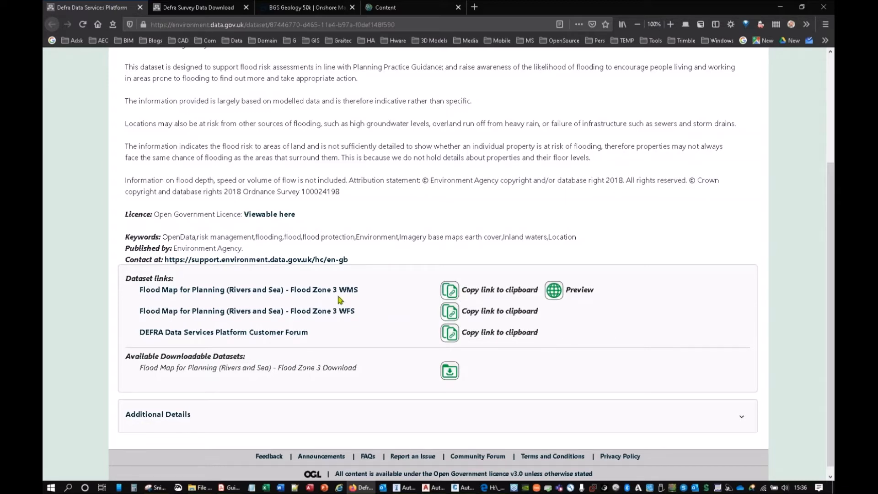
{"action": "scroll", "coordinate": [340, 300], "scroll_direction": "up", "scroll_amount": 3}
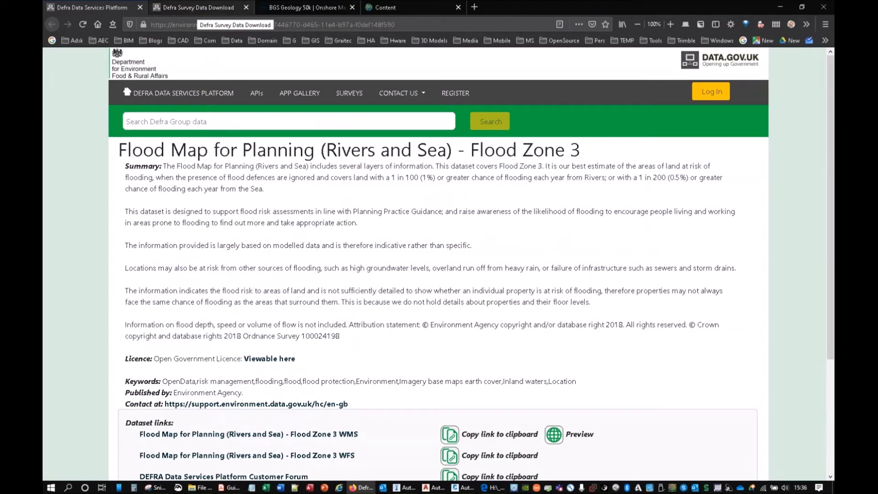
Step: On the Defra Survey Data Download map, outline a four-sided area over the River Exe in west Exeter and request its available tiles
{"action": "left_click", "coordinate": [199, 6]}
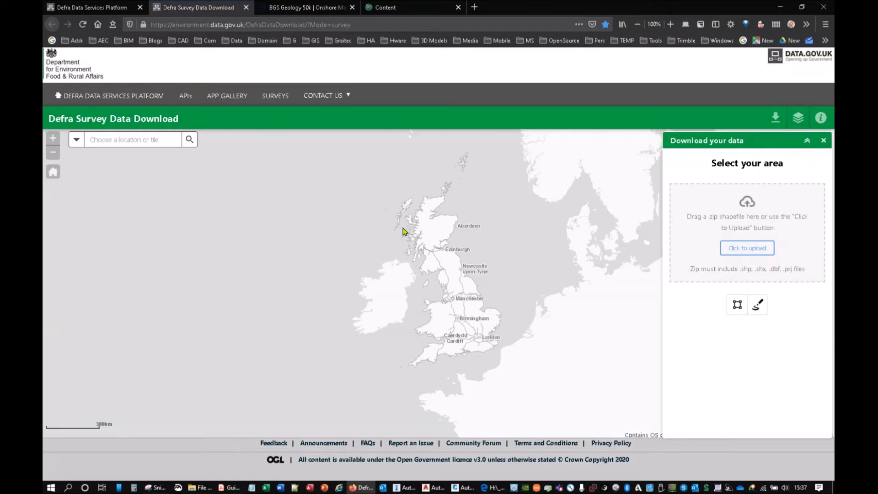
{"action": "left_click_drag", "start_coordinate": [463, 311], "coordinate": [446, 291]}
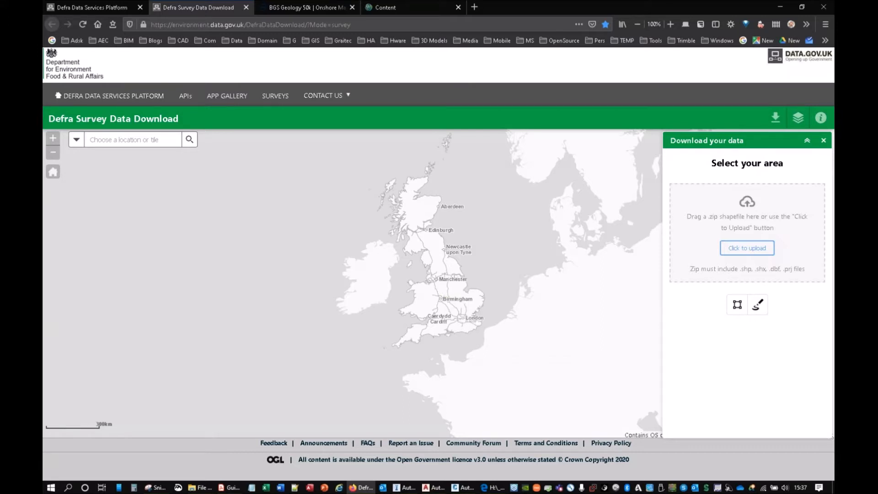
{"action": "scroll", "coordinate": [446, 311], "scroll_direction": "up", "scroll_amount": 3}
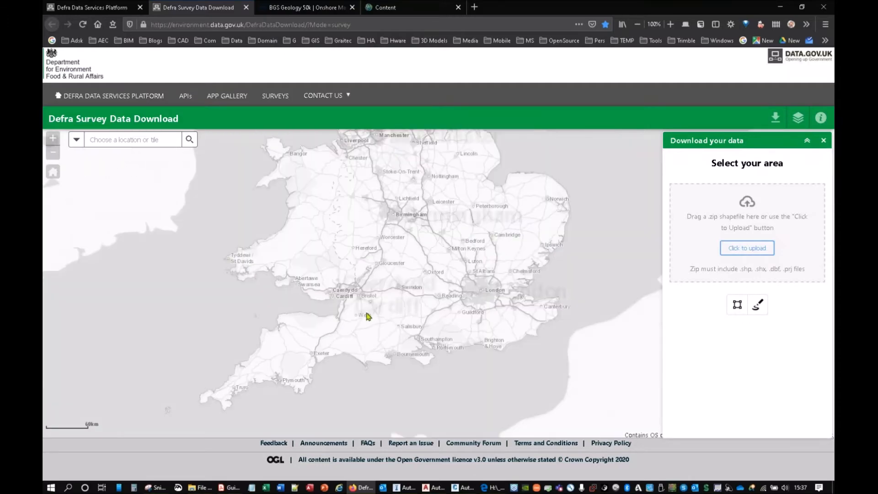
{"action": "scroll", "coordinate": [347, 316], "scroll_direction": "up", "scroll_amount": 2}
{"action": "left_click_drag", "start_coordinate": [348, 315], "coordinate": [373, 195]}
{"action": "scroll", "coordinate": [276, 314], "scroll_direction": "up", "scroll_amount": 4}
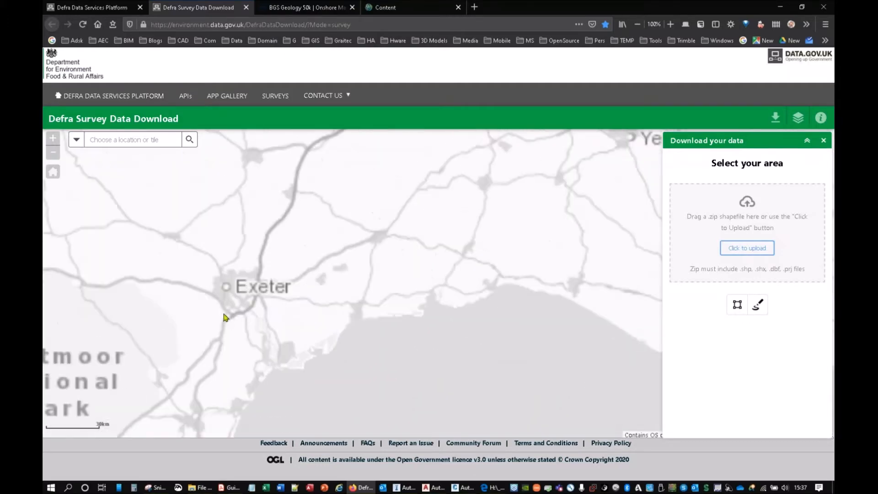
{"action": "scroll", "coordinate": [329, 288], "scroll_direction": "up", "scroll_amount": 4}
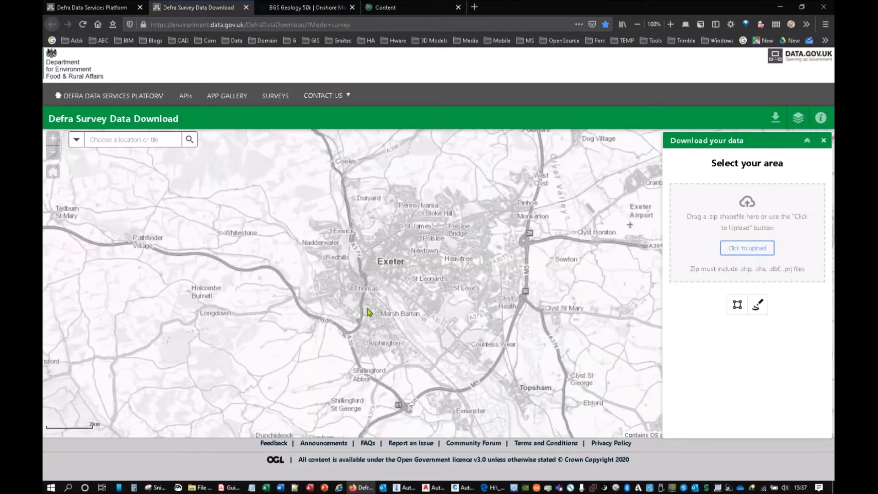
{"action": "left_click_drag", "start_coordinate": [360, 252], "coordinate": [451, 387]}
{"action": "scroll", "coordinate": [413, 324], "scroll_direction": "up", "scroll_amount": 4}
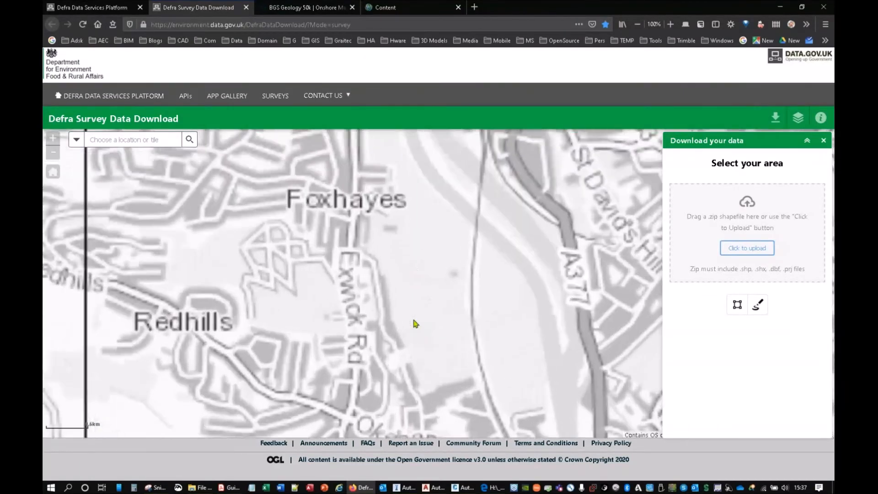
{"action": "scroll", "coordinate": [411, 323], "scroll_direction": "down", "scroll_amount": 1}
{"action": "left_click_drag", "start_coordinate": [383, 324], "coordinate": [367, 316]}
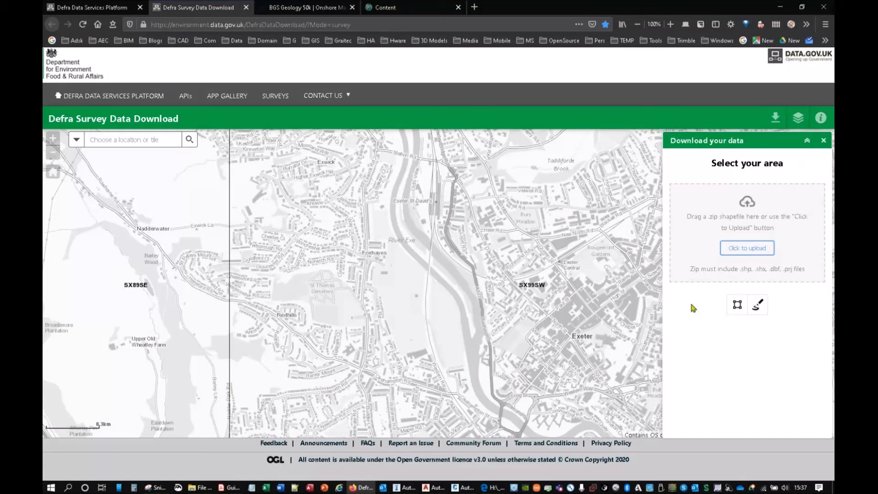
{"action": "left_click", "coordinate": [737, 305]}
{"action": "left_click", "coordinate": [304, 182]}
{"action": "left_click", "coordinate": [500, 182]}
{"action": "left_click_drag", "start_coordinate": [522, 378], "coordinate": [541, 382]}
{"action": "double_click", "coordinate": [533, 388]}
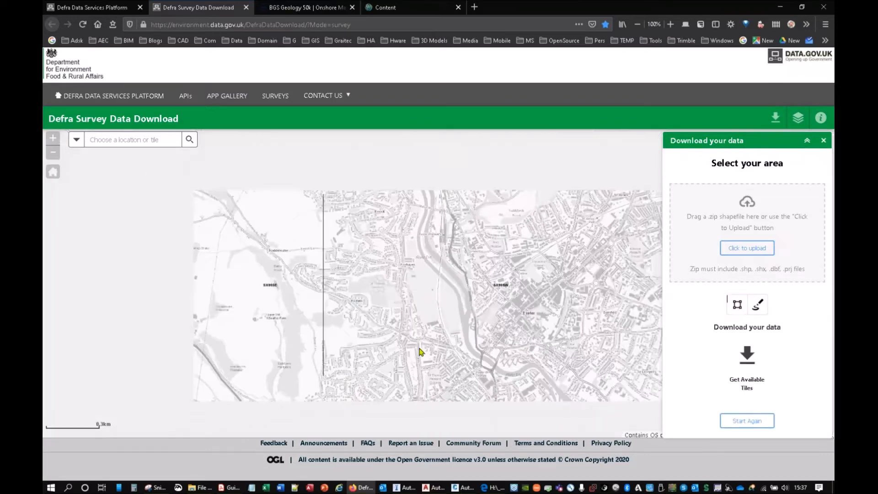
{"action": "left_click", "coordinate": [740, 383]}
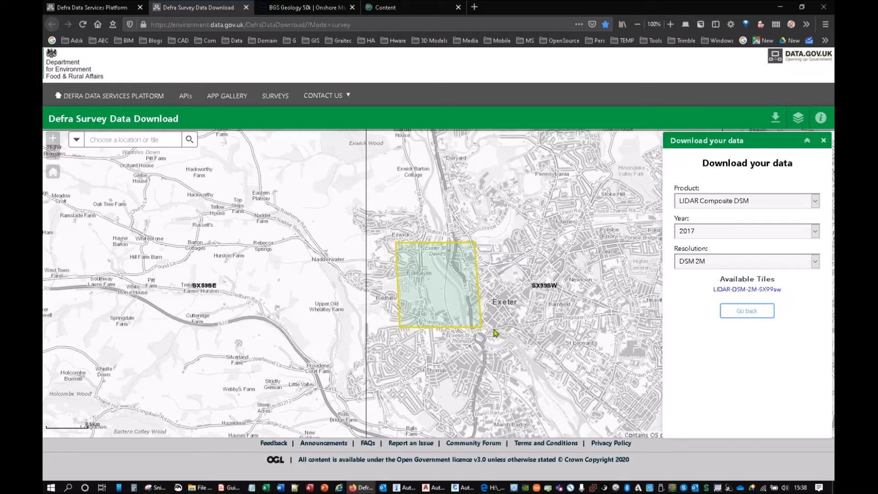
Step: Set the download product to LIDAR Composite DTM, the year to 2019 and the resolution to DTM 1M
{"action": "left_click", "coordinate": [737, 202]}
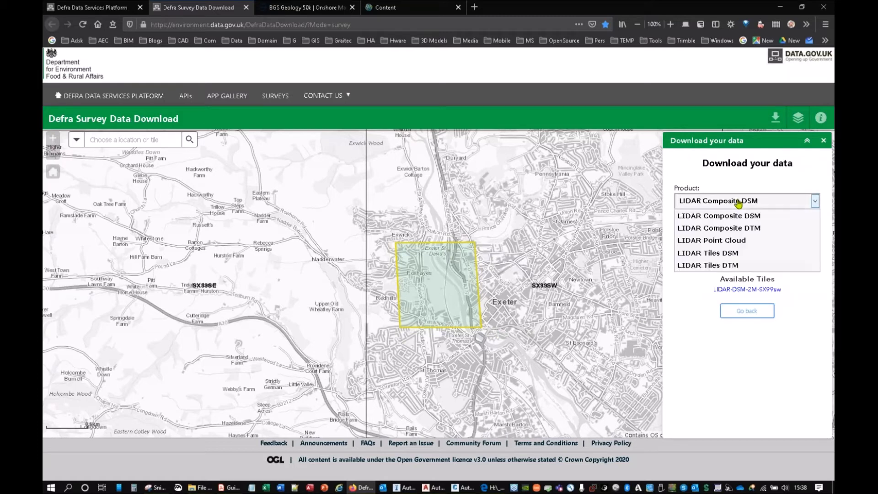
{"action": "left_click", "coordinate": [759, 228]}
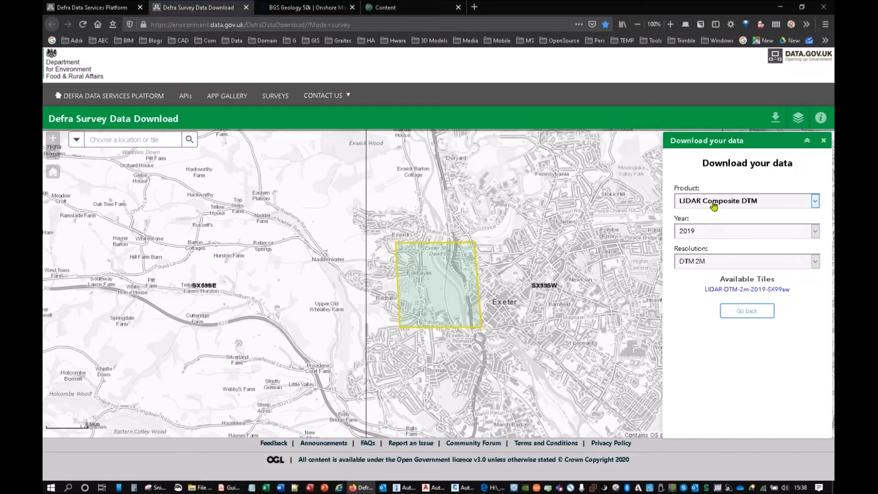
{"action": "left_click", "coordinate": [711, 260]}
{"action": "left_click", "coordinate": [712, 259]}
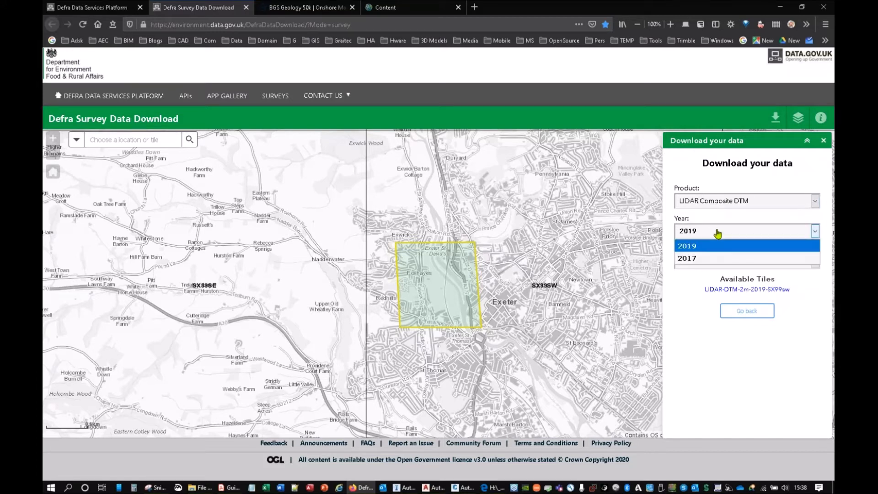
{"action": "left_click", "coordinate": [690, 247]}
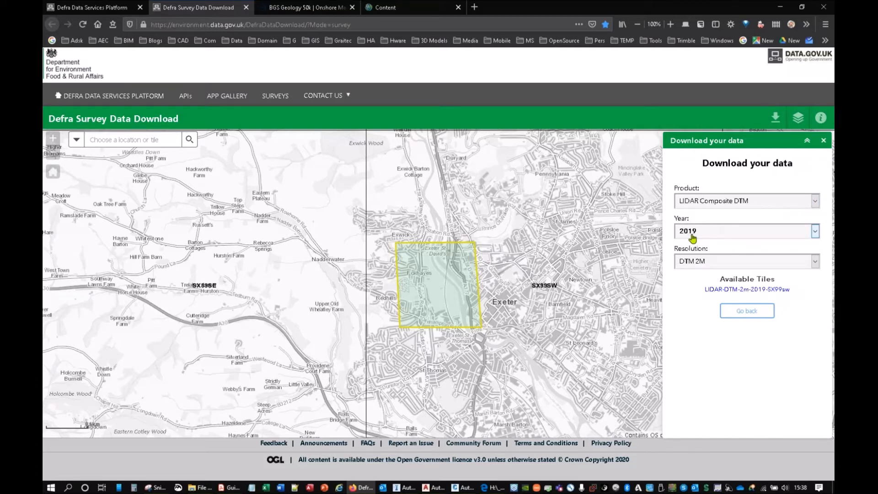
{"action": "left_click", "coordinate": [712, 264]}
{"action": "left_click", "coordinate": [713, 267]}
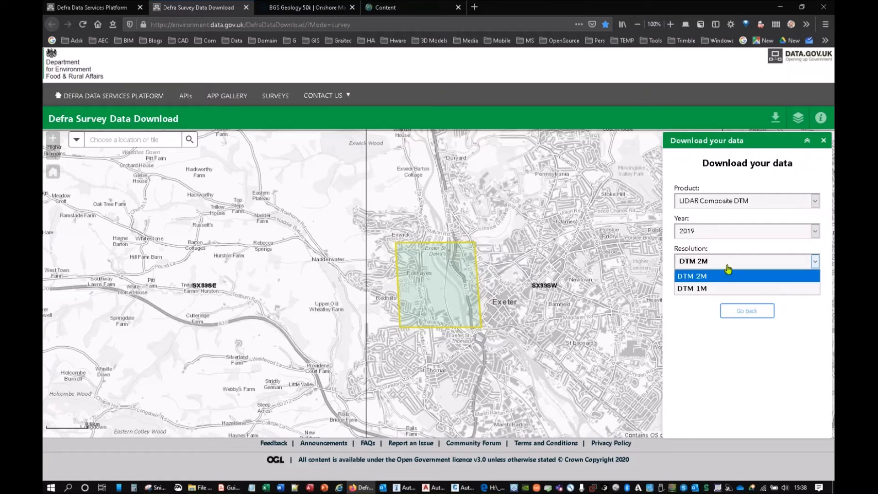
{"action": "left_click", "coordinate": [701, 288]}
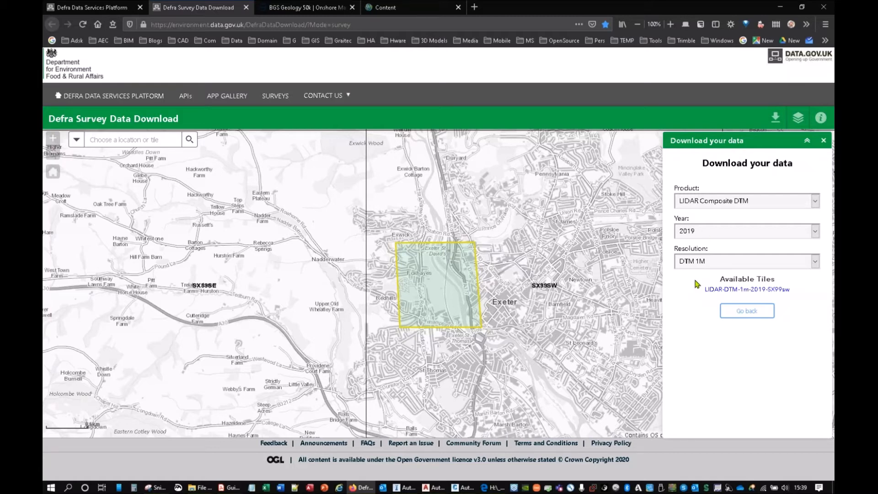
Step: Request the download of the LIDAR-DTM-1m-2019-SX99sw tile and cancel the save prompt
{"action": "left_click", "coordinate": [434, 294]}
{"action": "left_click", "coordinate": [475, 293]}
{"action": "left_click", "coordinate": [727, 293]}
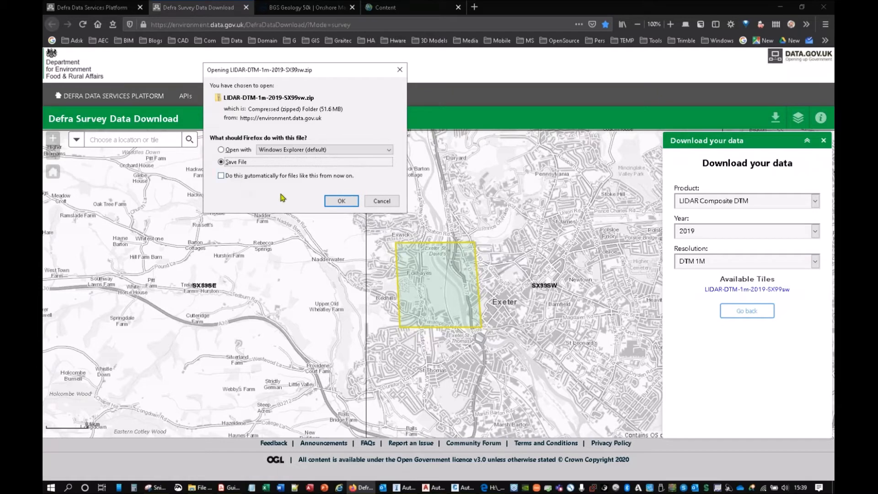
{"action": "left_click", "coordinate": [366, 202]}
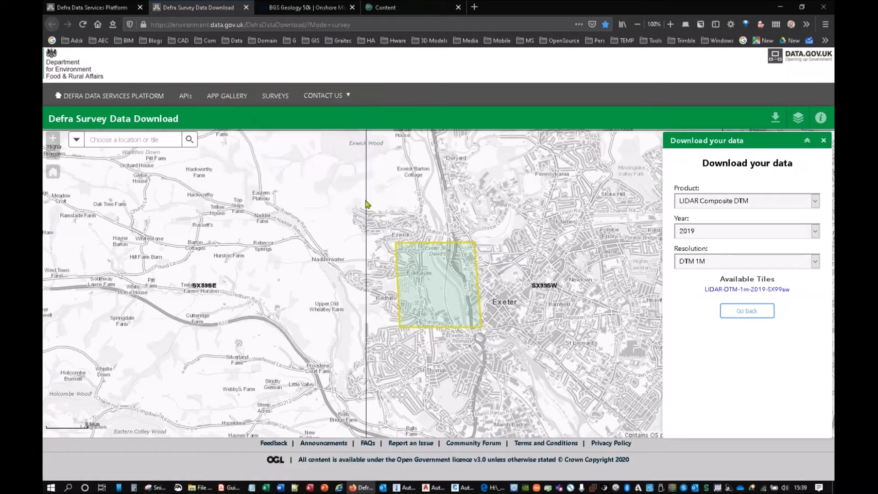
Step: Switch to the InfraWorks Model Builder and display Exeter around the River Exe in the Aerial map style
{"action": "left_click", "coordinate": [781, 6]}
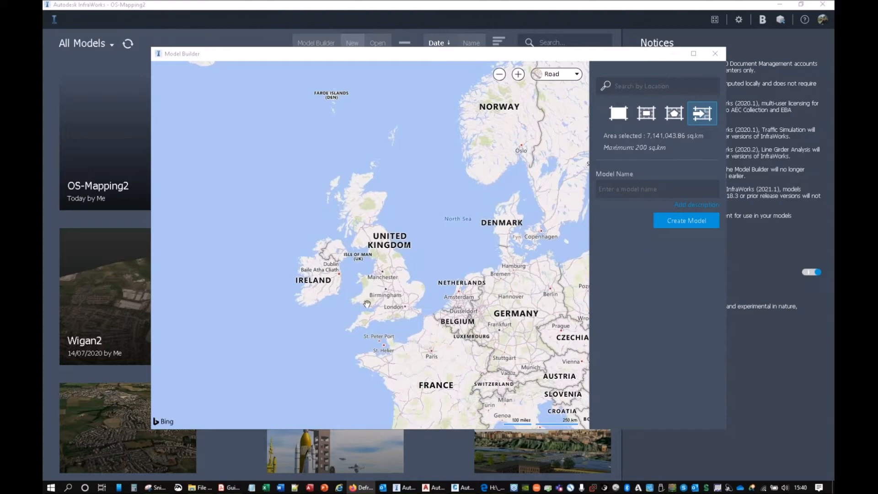
{"action": "scroll", "coordinate": [371, 320], "scroll_direction": "up", "scroll_amount": 3}
{"action": "left_click_drag", "start_coordinate": [397, 328], "coordinate": [394, 229]}
{"action": "scroll", "coordinate": [391, 203], "scroll_direction": "up", "scroll_amount": 3}
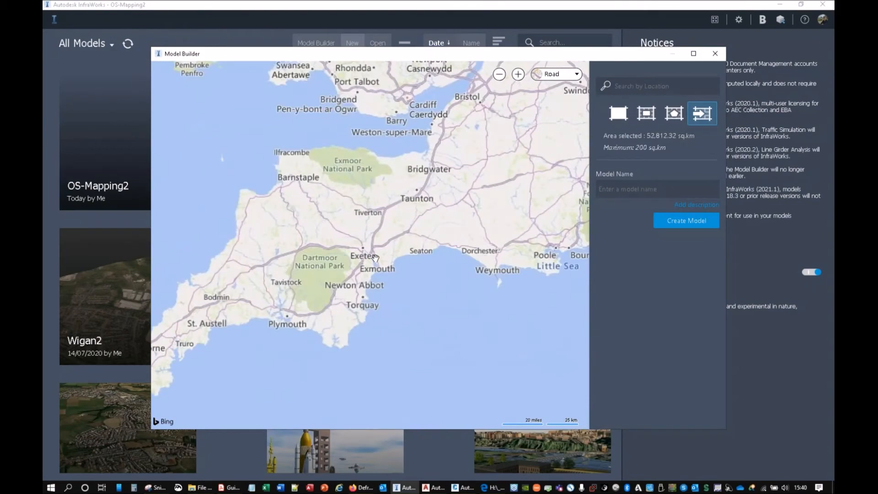
{"action": "scroll", "coordinate": [390, 201], "scroll_direction": "up", "scroll_amount": 5}
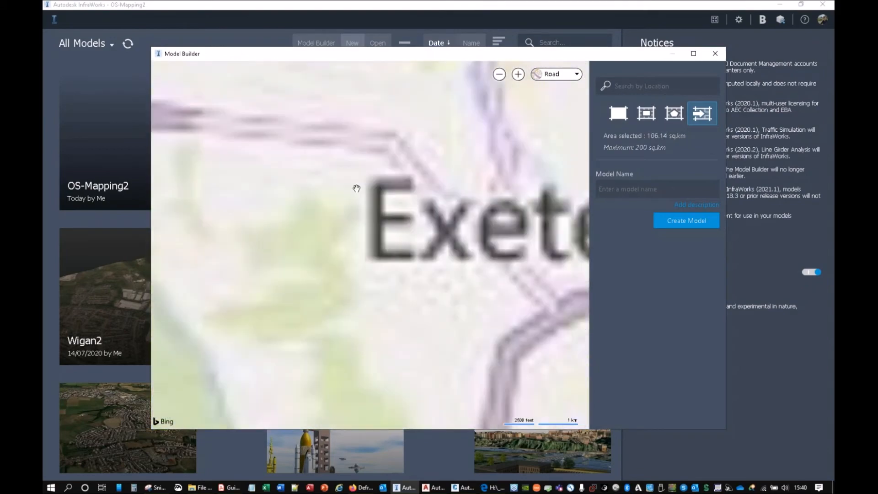
{"action": "left_click", "coordinate": [556, 74]}
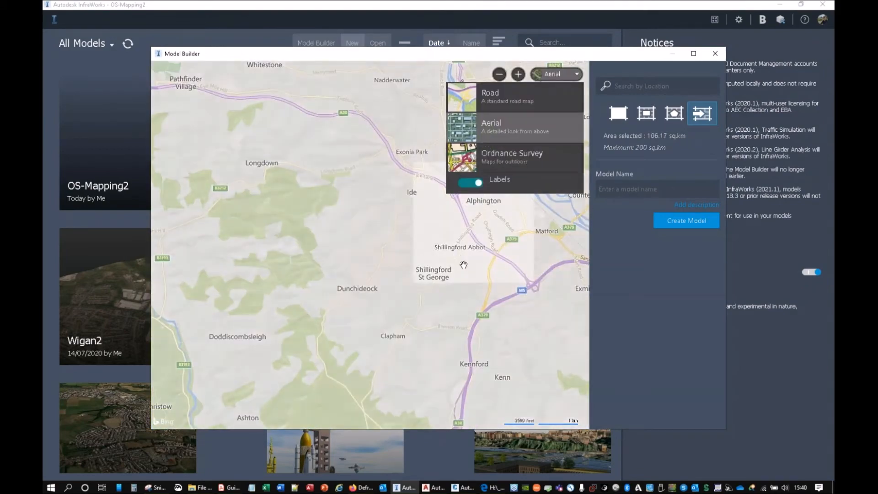
{"action": "left_click", "coordinate": [494, 124]}
{"action": "left_click_drag", "start_coordinate": [445, 285], "coordinate": [403, 384]}
{"action": "scroll", "coordinate": [430, 206], "scroll_direction": "up", "scroll_amount": 2}
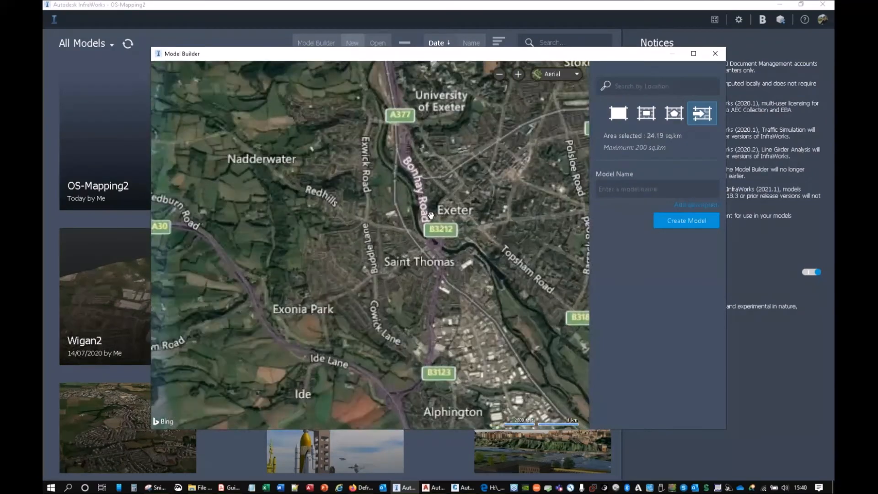
{"action": "left_click_drag", "start_coordinate": [402, 216], "coordinate": [390, 247]}
{"action": "scroll", "coordinate": [420, 246], "scroll_direction": "up", "scroll_amount": 1}
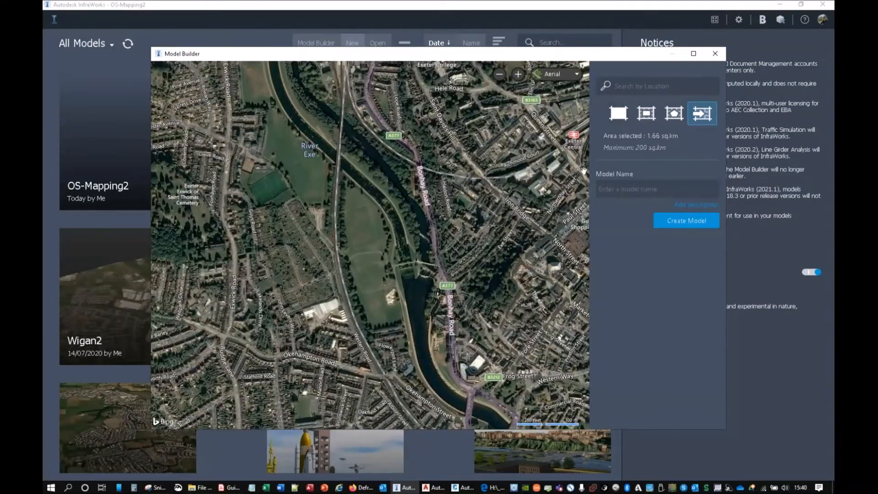
Step: Draw a rectangular model area of about 0.65 sq.km over the River Exe and Bonhay Road
{"action": "left_click", "coordinate": [646, 113]}
{"action": "left_click_drag", "start_coordinate": [256, 138], "coordinate": [541, 357]}
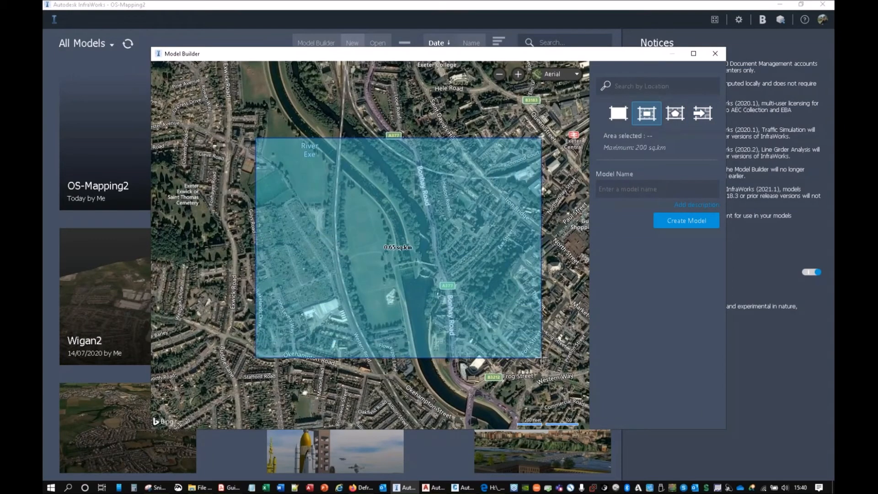
Step: Define the model area as a polygon of about 0.31 sq.km around the River Exe and Bonhay Road
{"action": "left_click", "coordinate": [675, 114]}
{"action": "left_click", "coordinate": [279, 172]}
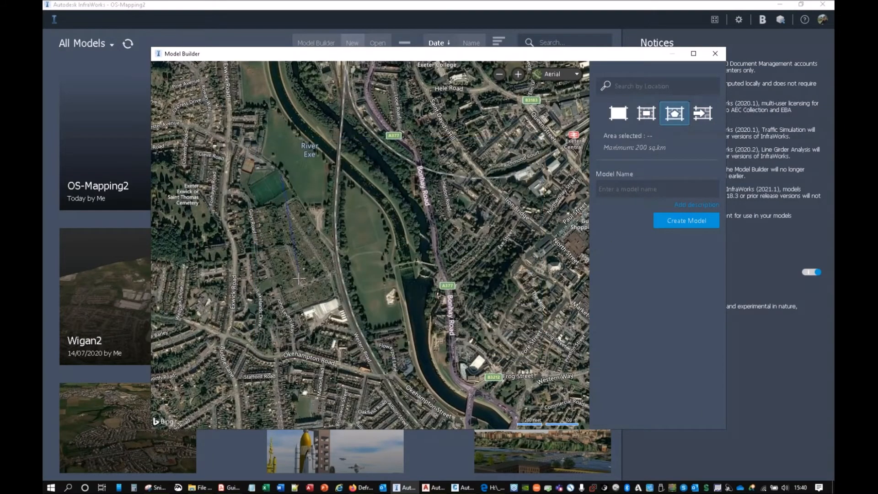
{"action": "left_click_drag", "start_coordinate": [371, 378], "coordinate": [411, 378]}
{"action": "left_click", "coordinate": [392, 376]}
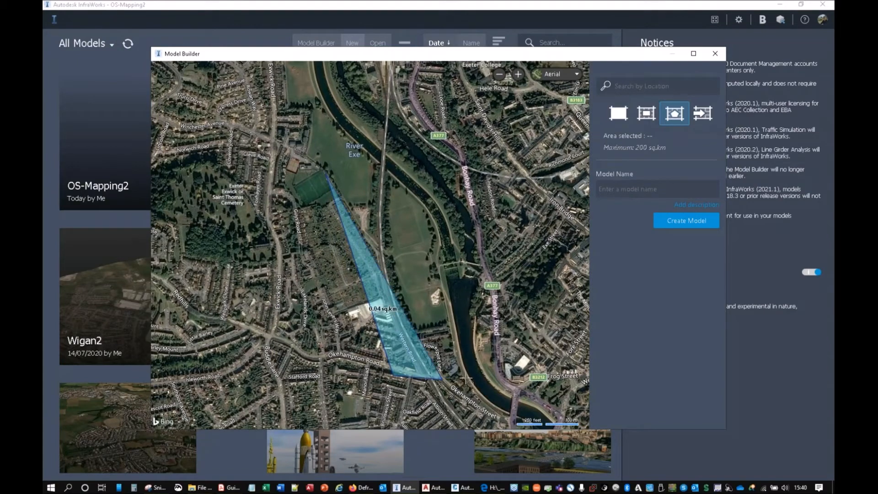
{"action": "left_click", "coordinate": [489, 378]}
{"action": "left_click", "coordinate": [523, 283]}
{"action": "left_click", "coordinate": [521, 226]}
{"action": "double_click", "coordinate": [445, 166]}
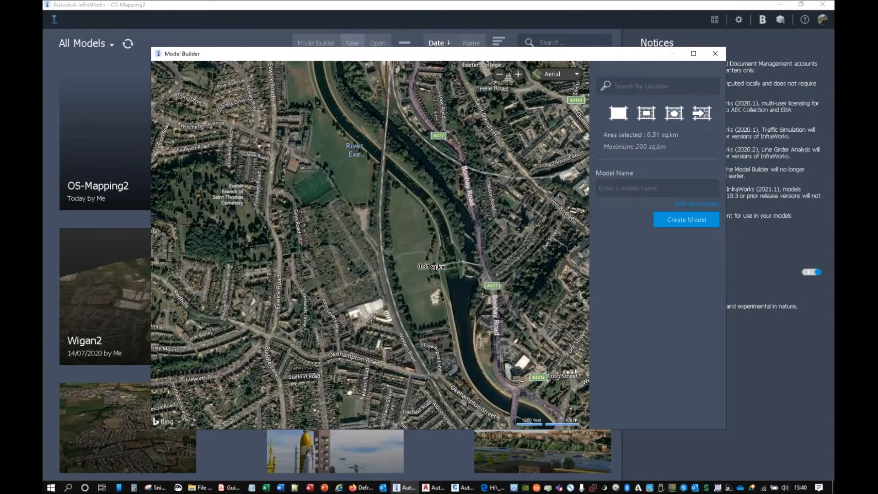
Step: Open the polygon import for the model area and cancel it without choosing a file
{"action": "left_click", "coordinate": [700, 118]}
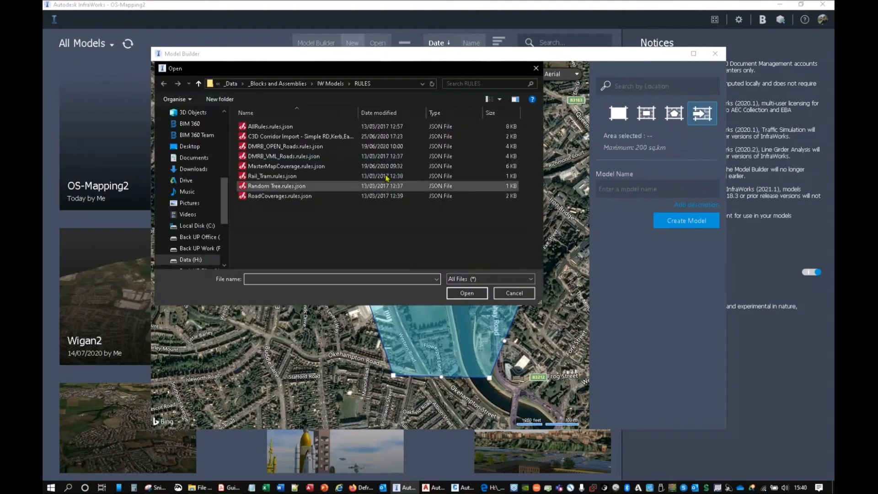
{"action": "left_click", "coordinate": [536, 68]}
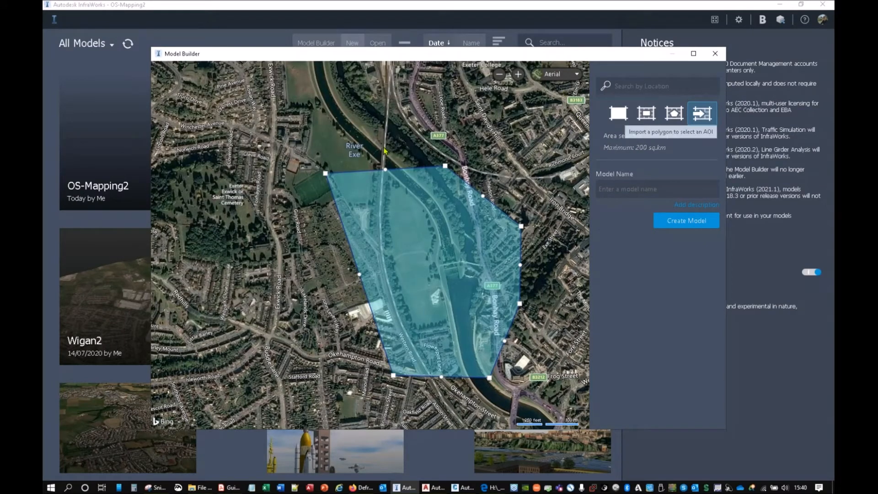
{"action": "left_click", "coordinate": [628, 189]}
{"action": "left_click", "coordinate": [676, 222]}
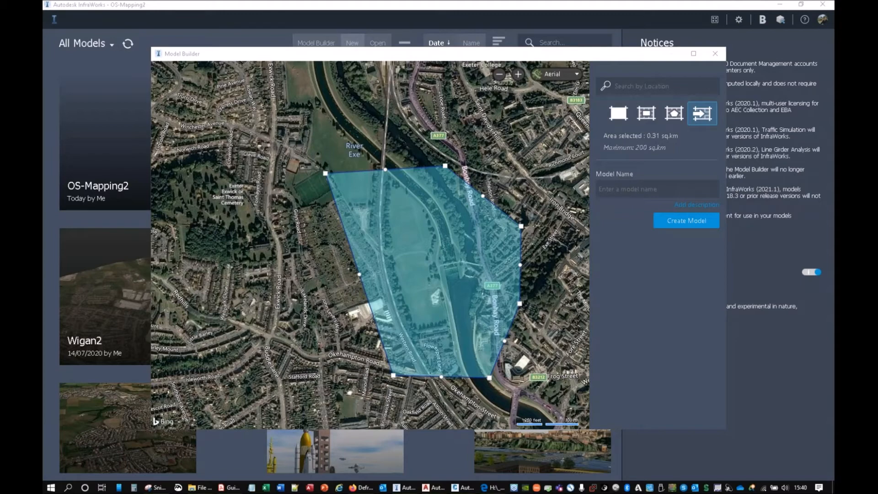
Step: Read the "Your InfraWorks Model is Ready" email, and close it together with the Model Builder
{"action": "left_click_drag", "start_coordinate": [833, 62], "coordinate": [603, 24]}
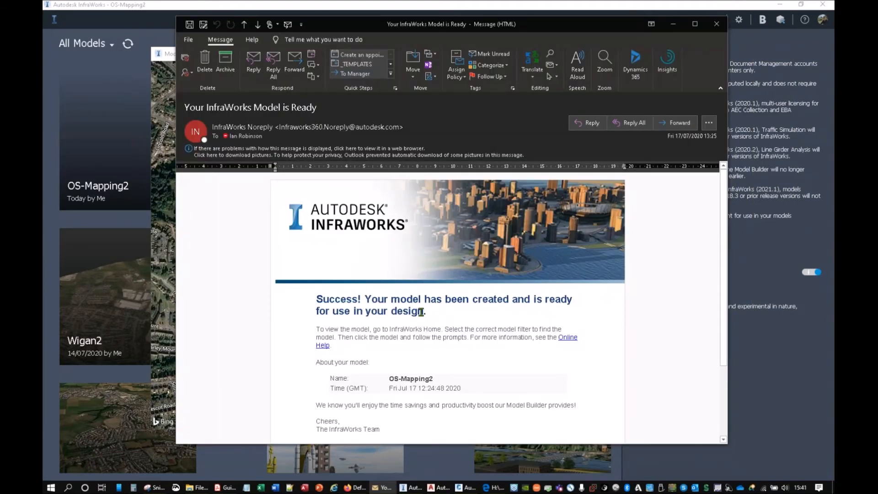
{"action": "scroll", "coordinate": [459, 319], "scroll_direction": "down", "scroll_amount": 3}
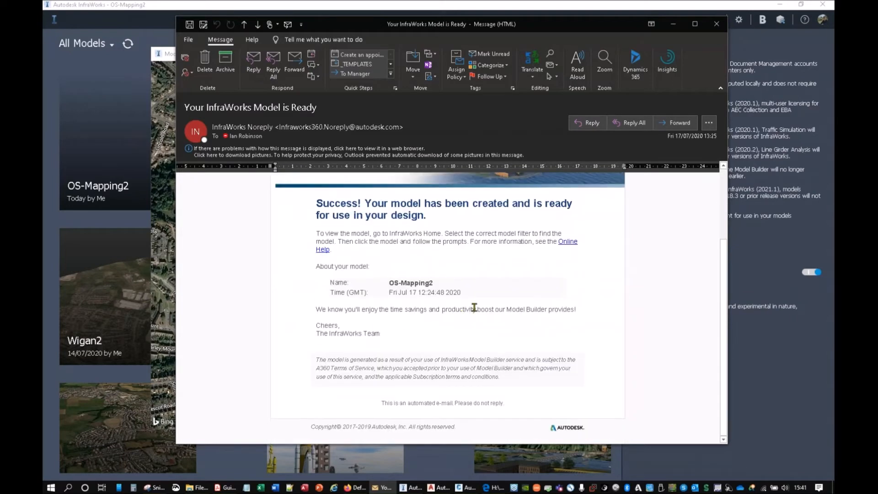
{"action": "left_click", "coordinate": [717, 25]}
{"action": "left_click", "coordinate": [717, 53]}
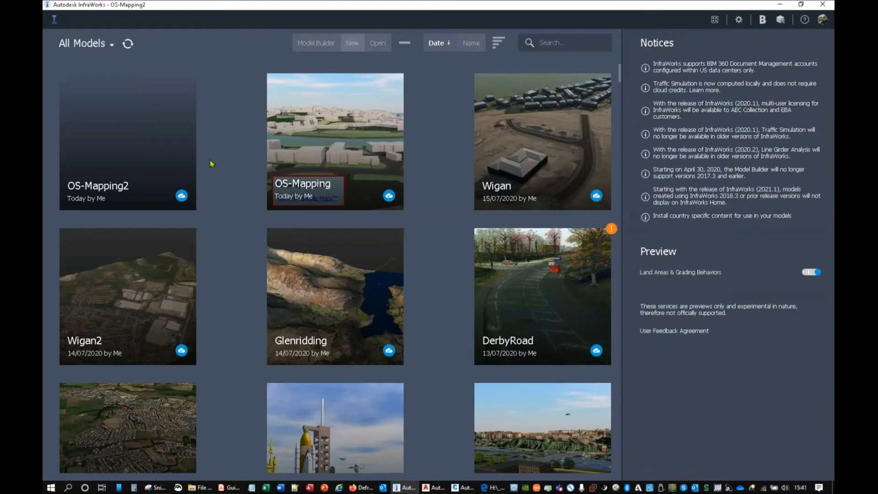
Step: Open the OS-Mapping2 model and examine its river, island, roads and buildings around Bonhay Road
{"action": "left_click", "coordinate": [131, 146]}
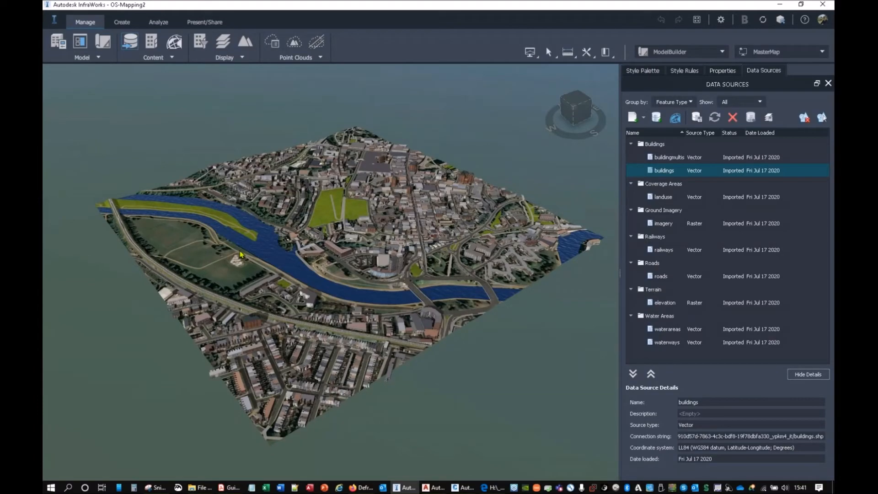
{"action": "left_click_drag", "start_coordinate": [314, 335], "coordinate": [215, 402]}
{"action": "scroll", "coordinate": [323, 317], "scroll_direction": "up", "scroll_amount": 6}
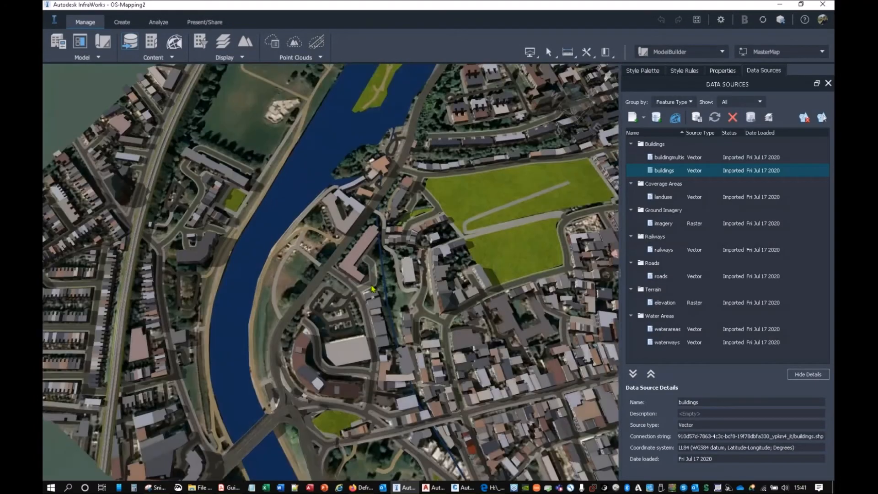
{"action": "left_click_drag", "start_coordinate": [323, 317], "coordinate": [387, 311]}
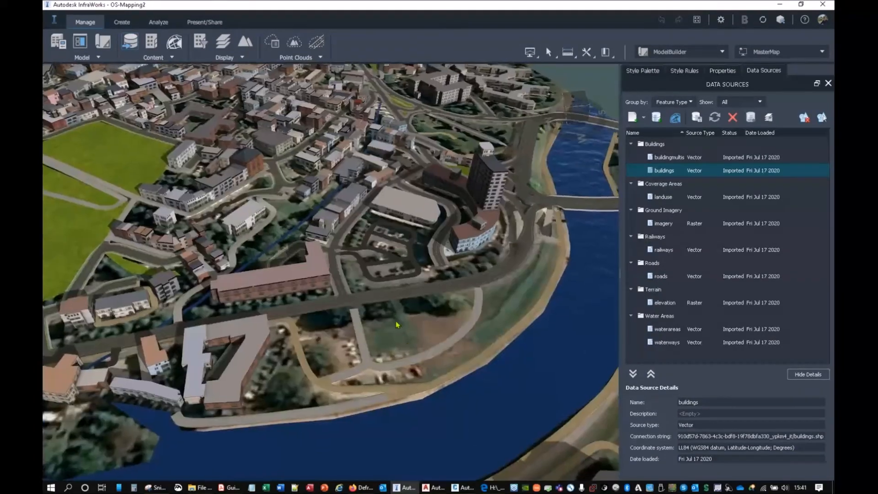
{"action": "middle_click_drag", "start_coordinate": [321, 343], "coordinate": [462, 238]}
{"action": "middle_click_drag", "start_coordinate": [272, 315], "coordinate": [372, 187]}
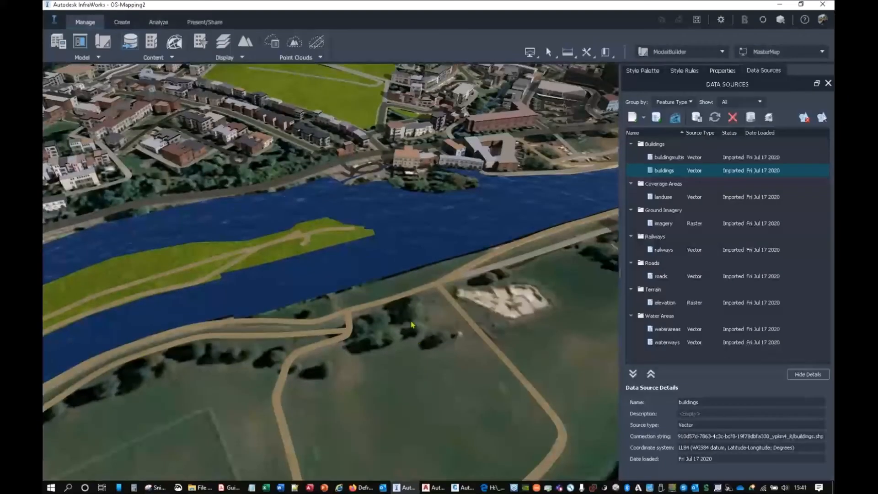
{"action": "middle_click_drag", "start_coordinate": [480, 302], "coordinate": [414, 202]}
{"action": "mouse_move", "coordinate": [456, 270]}
{"action": "left_mouse_down"}
{"action": "mouse_move", "coordinate": [307, 289]}
{"action": "mouse_move", "coordinate": [294, 245]}
{"action": "mouse_move", "coordinate": [458, 263]}
{"action": "left_mouse_up"}
{"action": "mouse_move", "coordinate": [459, 263]}
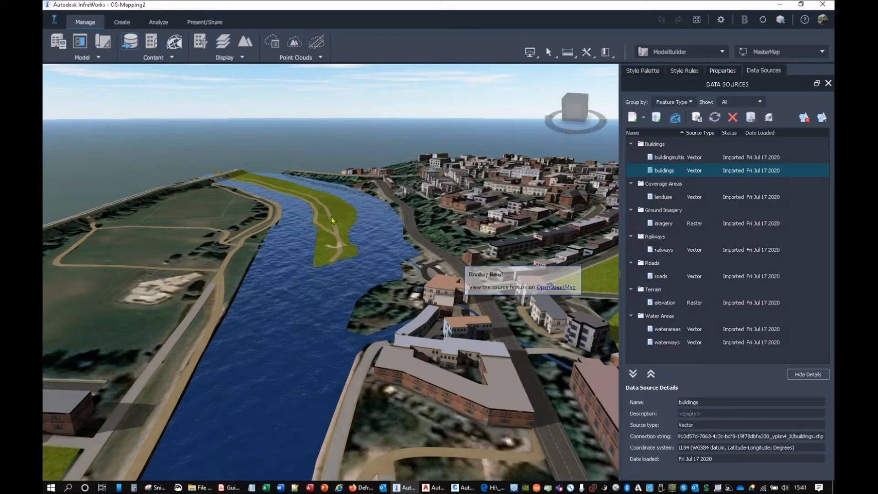
{"action": "middle_click_drag", "start_coordinate": [336, 251], "coordinate": [294, 141]}
{"action": "scroll", "coordinate": [311, 228], "scroll_direction": "down", "scroll_amount": 2}
{"action": "scroll", "coordinate": [356, 314], "scroll_direction": "down", "scroll_amount": 10}
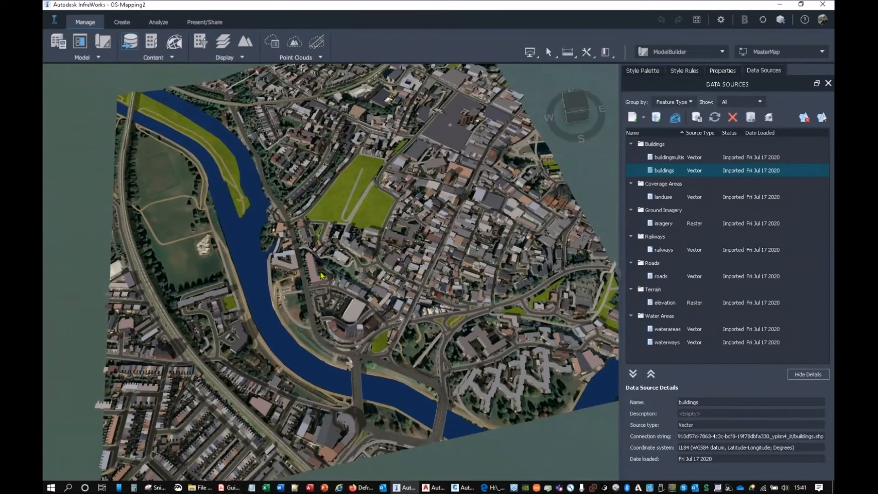
Step: Select the buildingmultis and buildings data sources and add a new proposal named 200715
{"action": "left_click", "coordinate": [672, 159]}
{"action": "left_click", "coordinate": [668, 172], "text": "ctrl"}
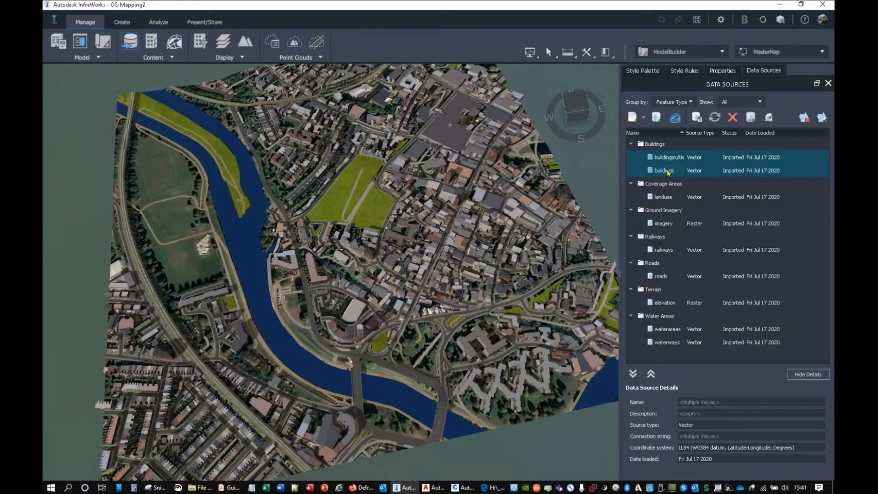
{"action": "left_click", "coordinate": [691, 53]}
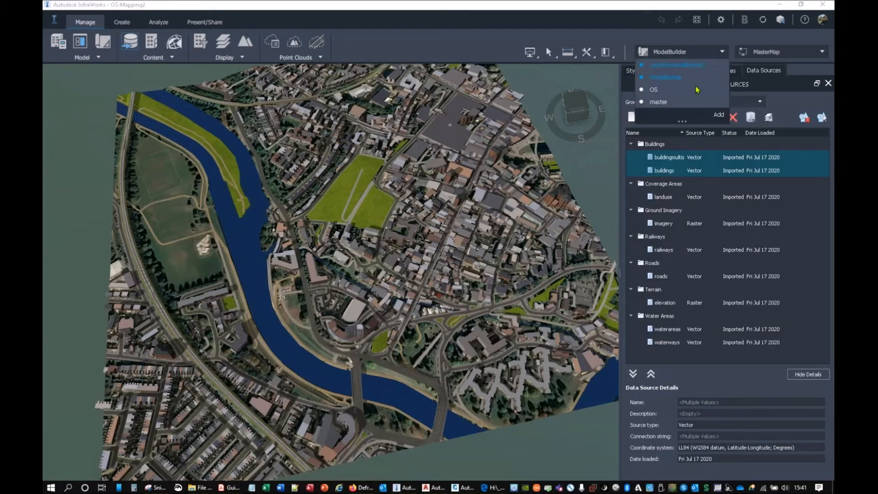
{"action": "left_click", "coordinate": [719, 117]}
{"action": "type", "text": "20"}
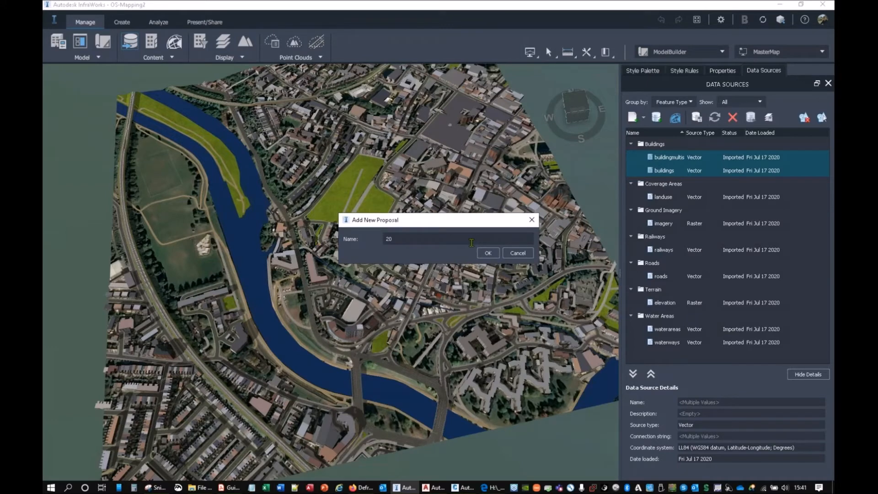
{"action": "type", "text": "0715"}
{"action": "left_click", "coordinate": [488, 253]}
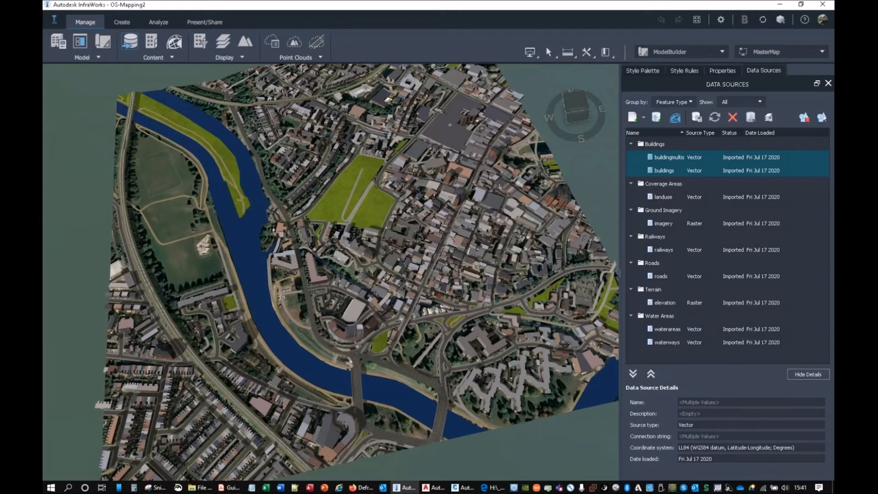
Step: Add landuse, railways, roads, waterareas and waterways to the selected building sources and delete all of them from the proposal
{"action": "left_click", "coordinate": [669, 198], "text": "ctrl"}
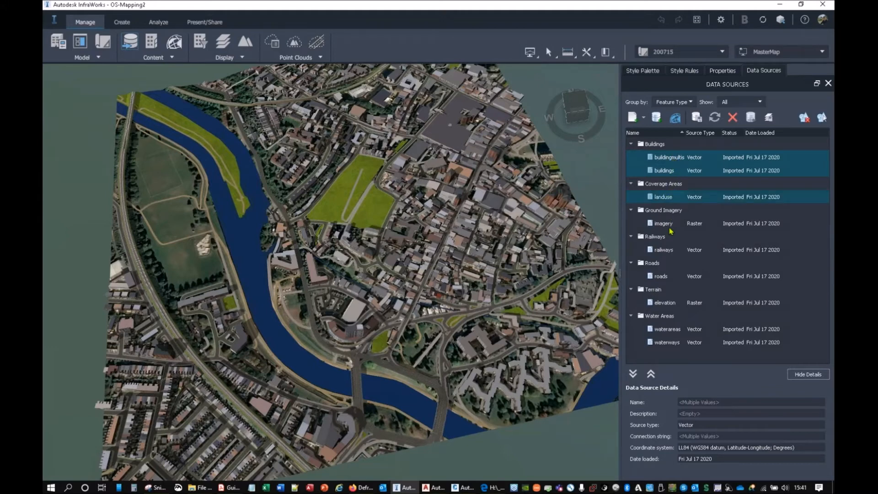
{"action": "left_click", "coordinate": [671, 250], "text": "ctrl"}
{"action": "left_click", "coordinate": [667, 277], "text": "ctrl"}
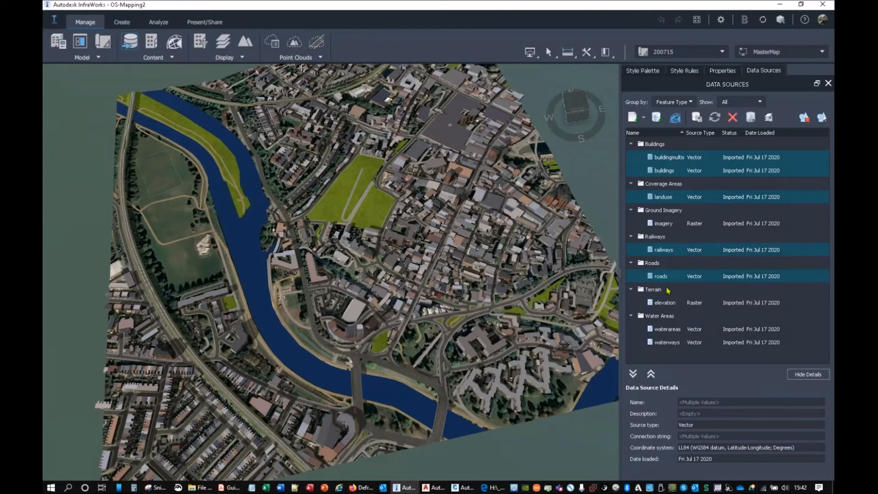
{"action": "left_click", "coordinate": [670, 329], "text": "ctrl"}
{"action": "left_click", "coordinate": [671, 344], "text": "ctrl"}
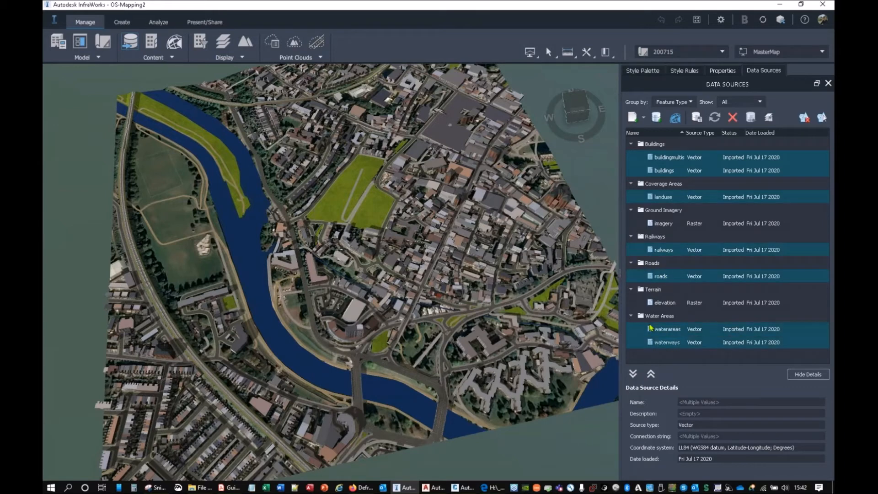
{"action": "left_click", "coordinate": [732, 118]}
{"action": "left_click", "coordinate": [493, 251]}
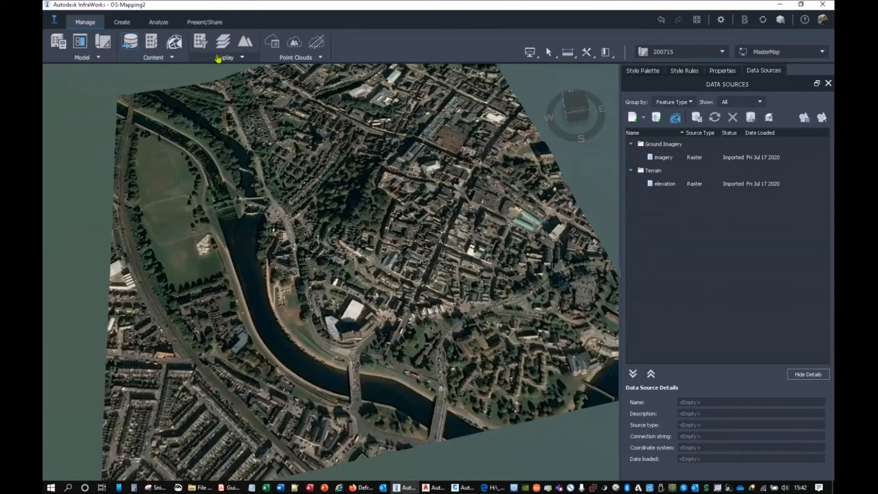
Step: Turn off the ground imagery in the surface layers and inspect the bare terrain surface at a low angle
{"action": "left_click", "coordinate": [222, 41]}
{"action": "left_click", "coordinate": [514, 218]}
{"action": "left_click", "coordinate": [446, 400]}
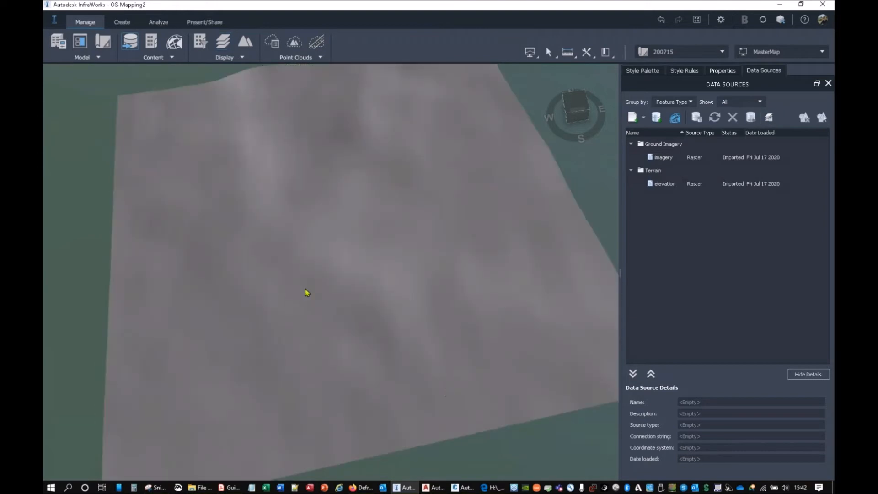
{"action": "scroll", "coordinate": [297, 270], "scroll_direction": "up", "scroll_amount": 4}
{"action": "left_click_drag", "start_coordinate": [296, 267], "coordinate": [308, 225]}
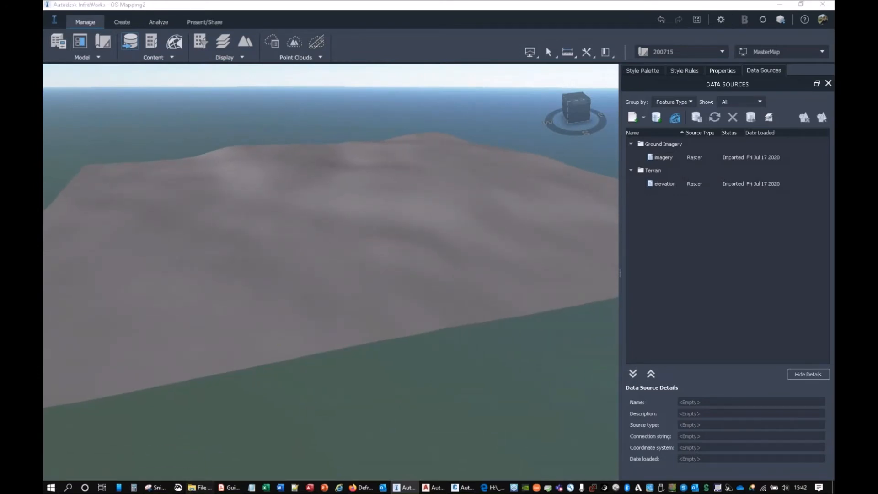
Step: Switch to the Building Heights window in File Explorer and go up to the _Data folder
{"action": "left_click", "coordinate": [200, 487]}
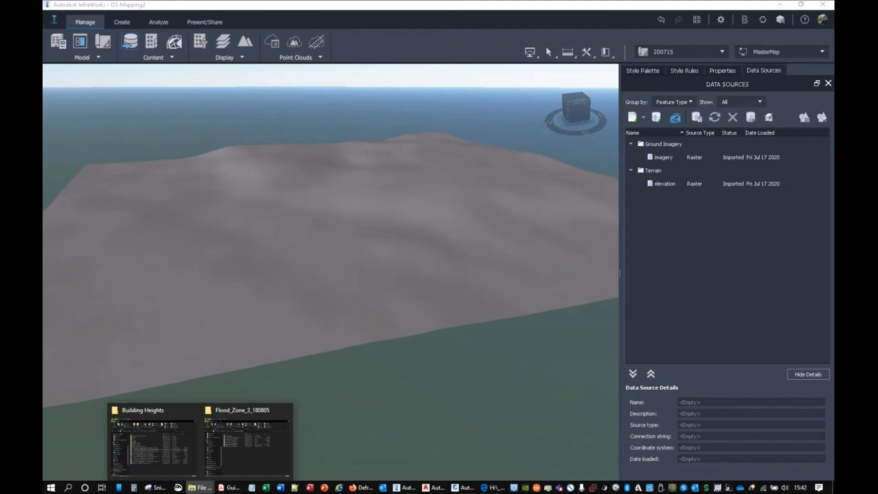
{"action": "left_click", "coordinate": [185, 465]}
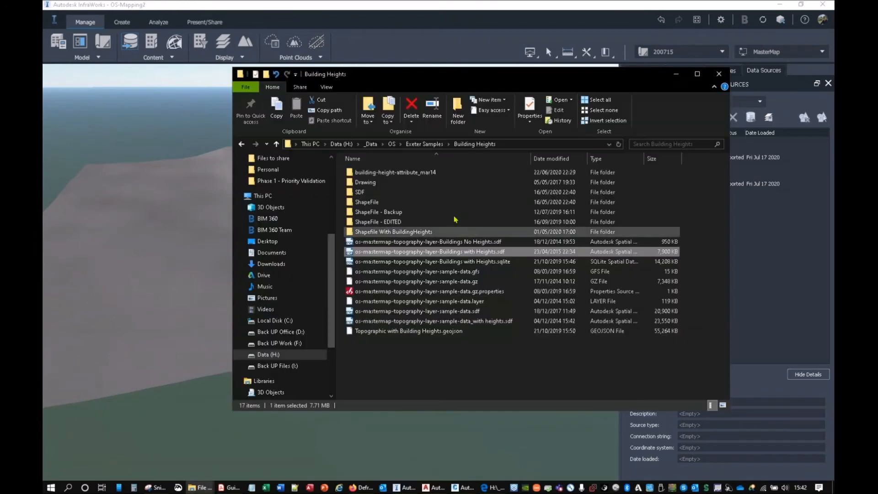
{"action": "left_click", "coordinate": [241, 145]}
{"action": "left_click", "coordinate": [241, 144]}
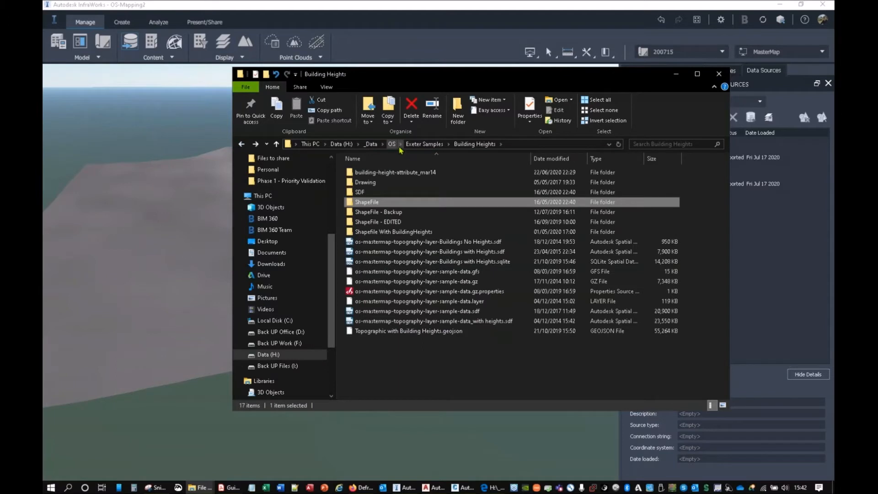
{"action": "left_click", "coordinate": [370, 144]}
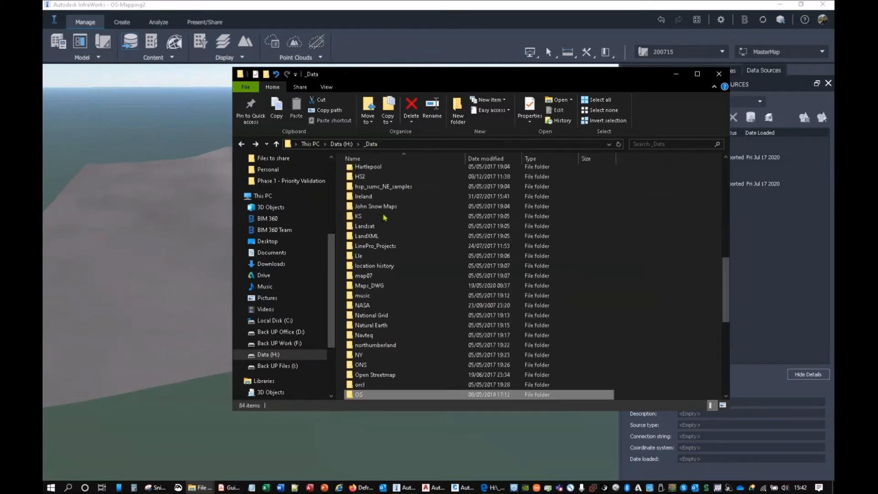
Step: Open the LIDAR-DTM-1M-SX99 folder inside EA, Airbus, DTM and SX
{"action": "left_click", "coordinate": [384, 216]}
{"action": "scroll", "coordinate": [384, 217], "scroll_direction": "up", "scroll_amount": 5}
{"action": "left_click", "coordinate": [367, 172]}
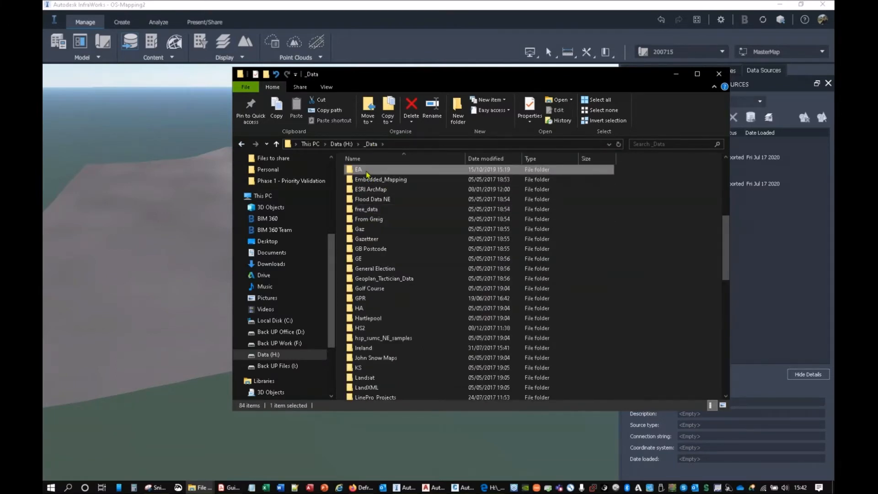
{"action": "double_click", "coordinate": [368, 171]}
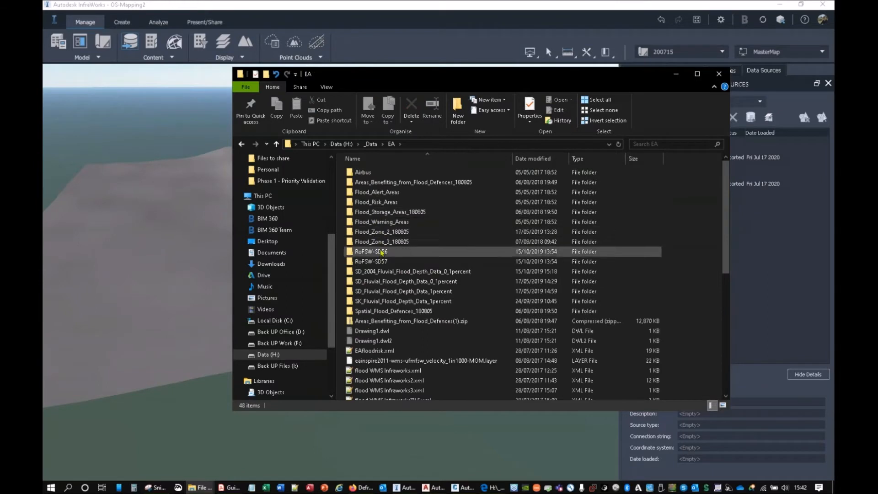
{"action": "double_click", "coordinate": [372, 176]}
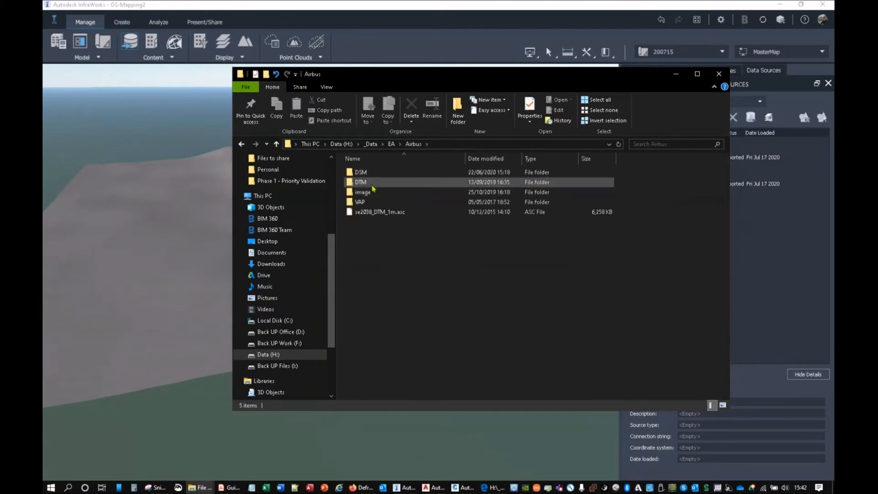
{"action": "double_click", "coordinate": [373, 188]}
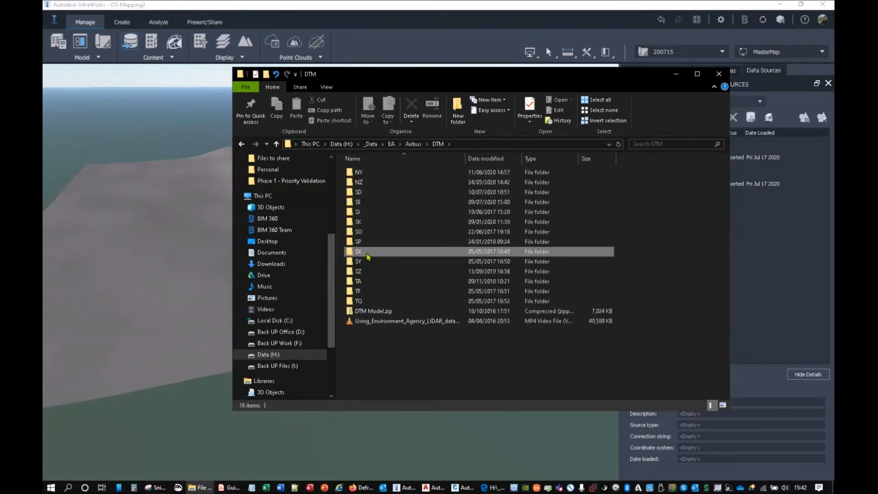
{"action": "double_click", "coordinate": [369, 252]}
{"action": "double_click", "coordinate": [361, 172]}
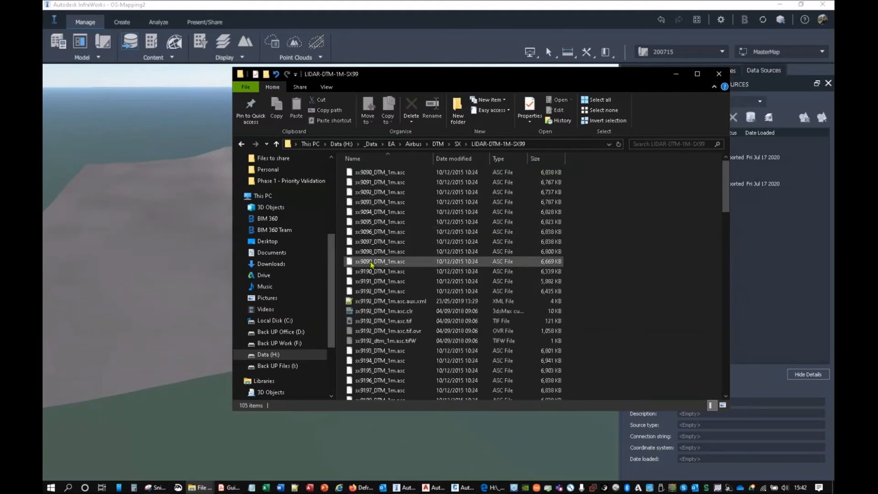
Step: Add sx9192_DTM_1m.asc as a terrain data source in InfraWorks and assign it the OSGB1936.NationalGrid coordinate system
{"action": "left_click", "coordinate": [371, 292]}
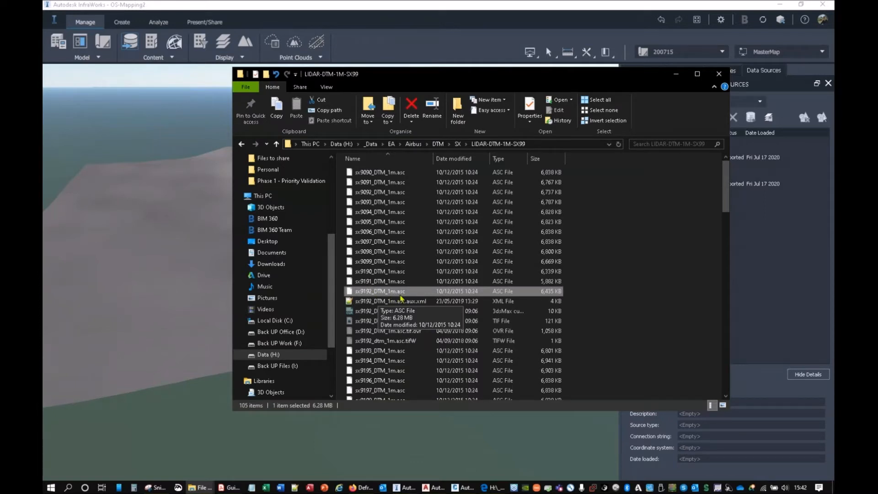
{"action": "left_click_drag", "start_coordinate": [401, 298], "coordinate": [152, 260]}
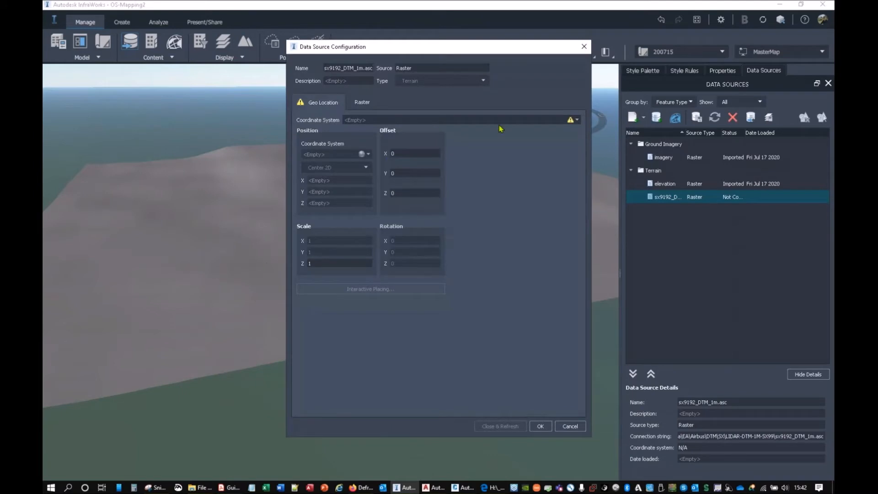
{"action": "left_click", "coordinate": [578, 121]}
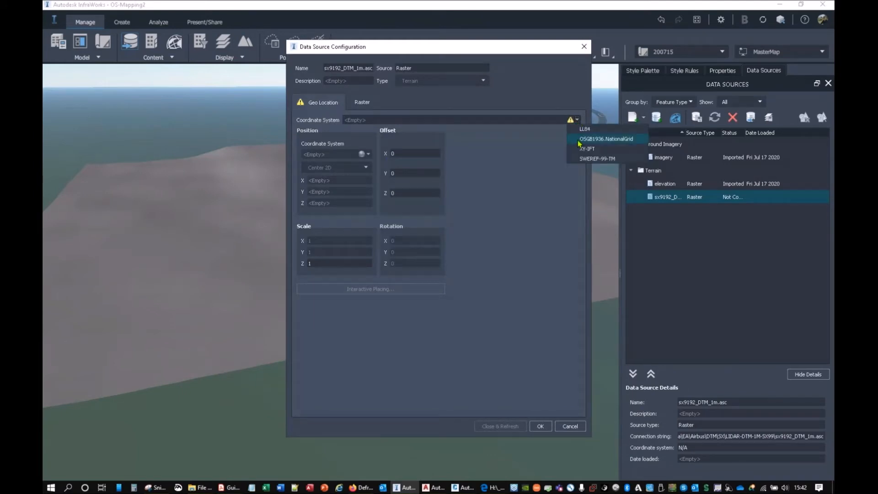
{"action": "left_click", "coordinate": [579, 140]}
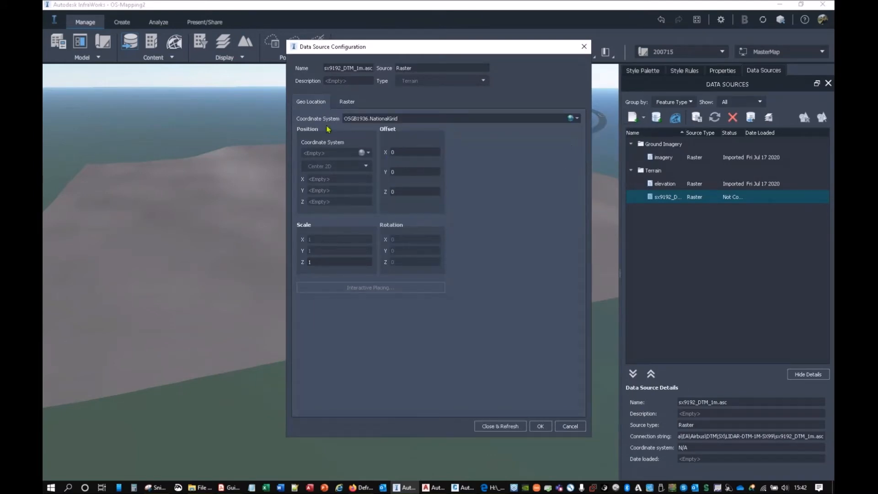
Step: Set the LIDAR raster's no-data value to -9999, then close the configuration and refresh the source
{"action": "left_click", "coordinate": [347, 103]}
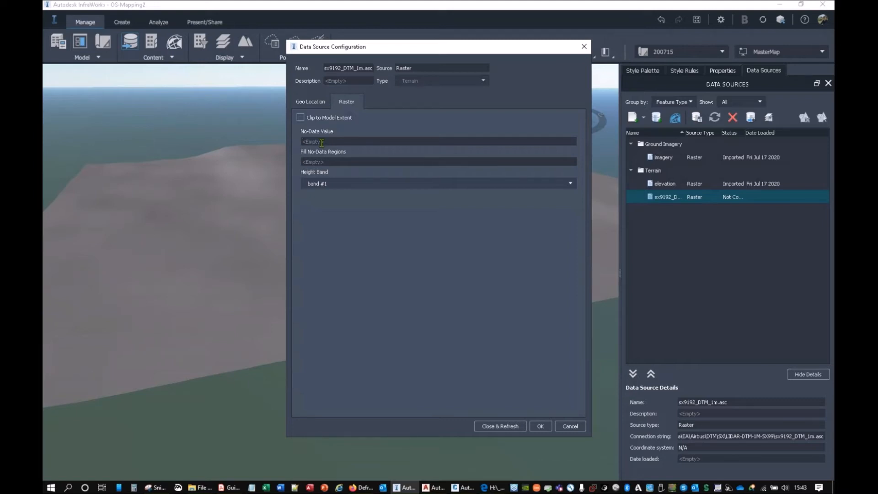
{"action": "type", "text": "-9999"}
{"action": "left_click", "coordinate": [492, 426]}
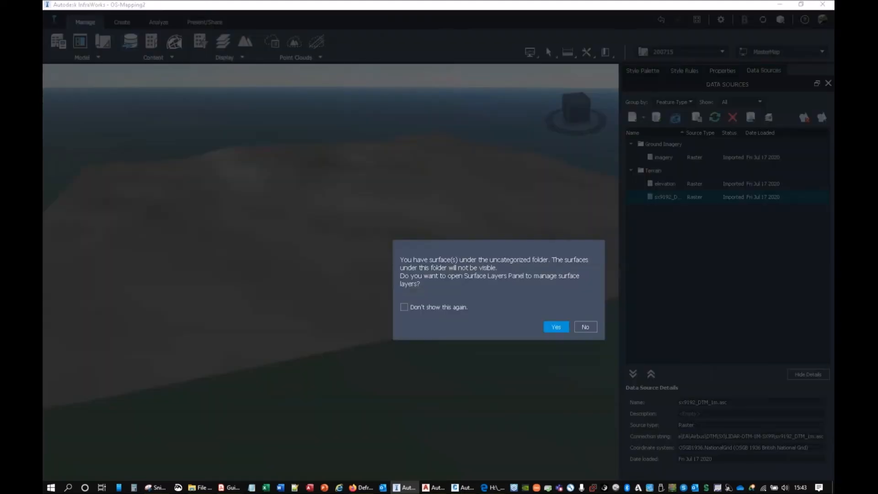
Step: Move the sx9192_DTM_1m.asc surface from Uncategorized into the Ground Surface layer above elevation and apply the layer order
{"action": "left_click", "coordinate": [558, 328]}
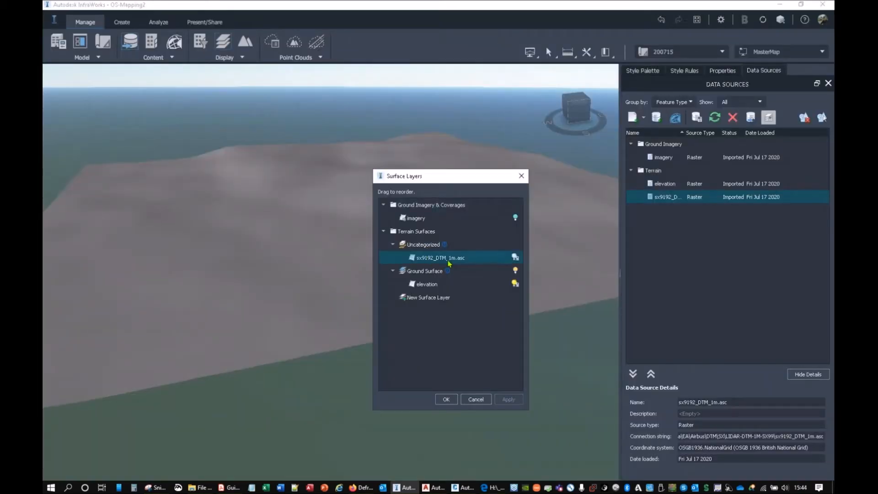
{"action": "left_click_drag", "start_coordinate": [443, 261], "coordinate": [441, 278]}
{"action": "left_click", "coordinate": [514, 270]}
{"action": "left_click", "coordinate": [447, 403]}
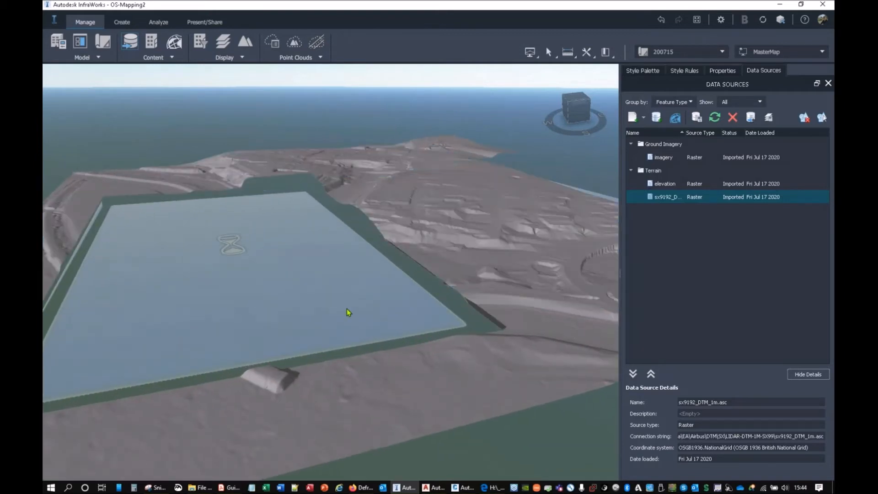
Step: Inspect the banks, embankments and slopes of the LIDAR terrain up close from several angles
{"action": "middle_click_drag", "start_coordinate": [372, 241], "coordinate": [388, 439]}
{"action": "middle_click_drag", "start_coordinate": [366, 302], "coordinate": [343, 382]}
{"action": "mouse_move", "coordinate": [343, 382]}
{"action": "left_mouse_down"}
{"action": "mouse_move", "coordinate": [387, 380]}
{"action": "mouse_move", "coordinate": [416, 365]}
{"action": "left_mouse_up"}
{"action": "scroll", "coordinate": [430, 282], "scroll_direction": "up", "scroll_amount": 4}
{"action": "left_click_drag", "start_coordinate": [385, 302], "coordinate": [324, 331]}
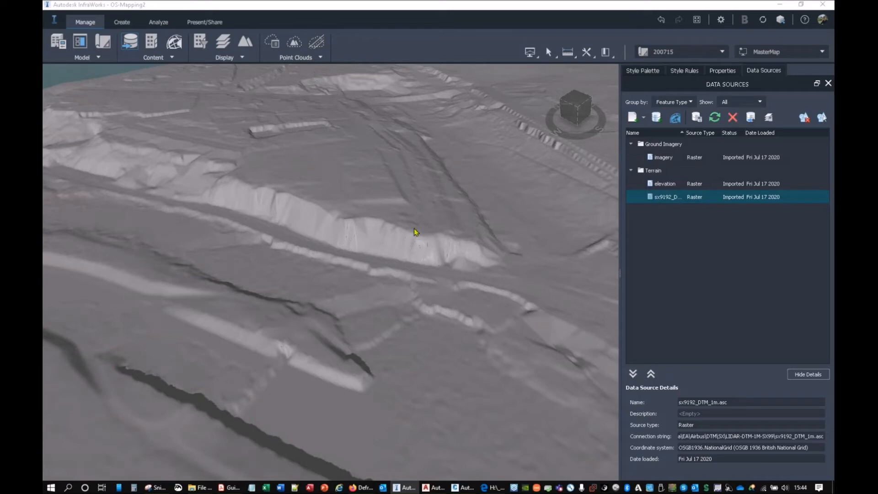
{"action": "scroll", "coordinate": [384, 251], "scroll_direction": "up", "scroll_amount": 3}
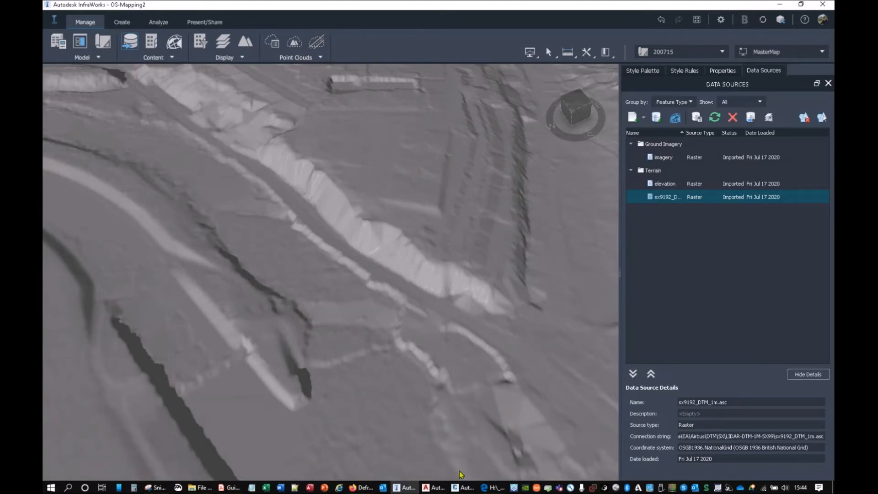
Step: Switch to the Flood_Zone_3_180805 folder window in File Explorer and examine the files that accompany the flood zone shapefile
{"action": "left_click", "coordinate": [200, 487]}
{"action": "left_click", "coordinate": [236, 445]}
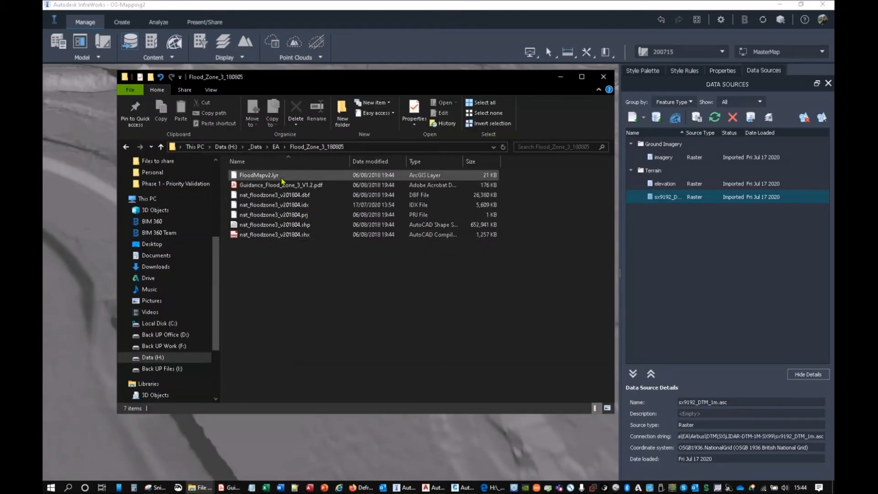
{"action": "left_click_drag", "start_coordinate": [288, 251], "coordinate": [271, 188]}
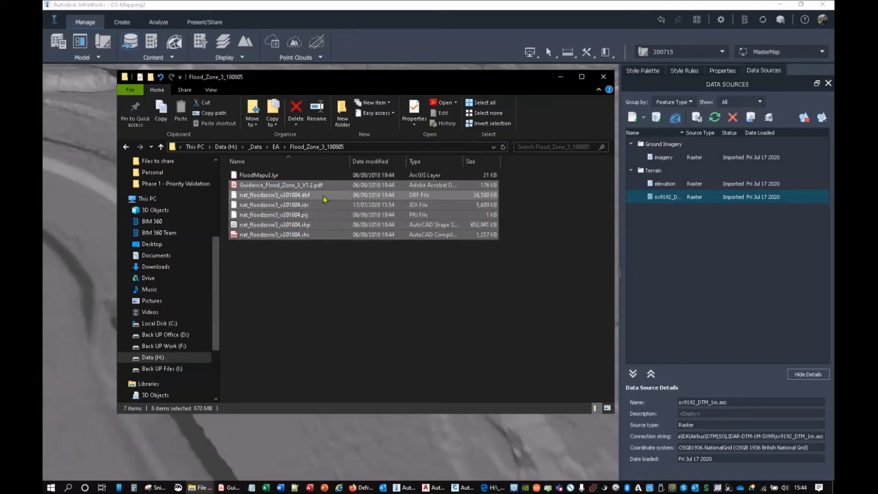
{"action": "key", "text": "ctrl"}
{"action": "key", "text": "ctrl"}
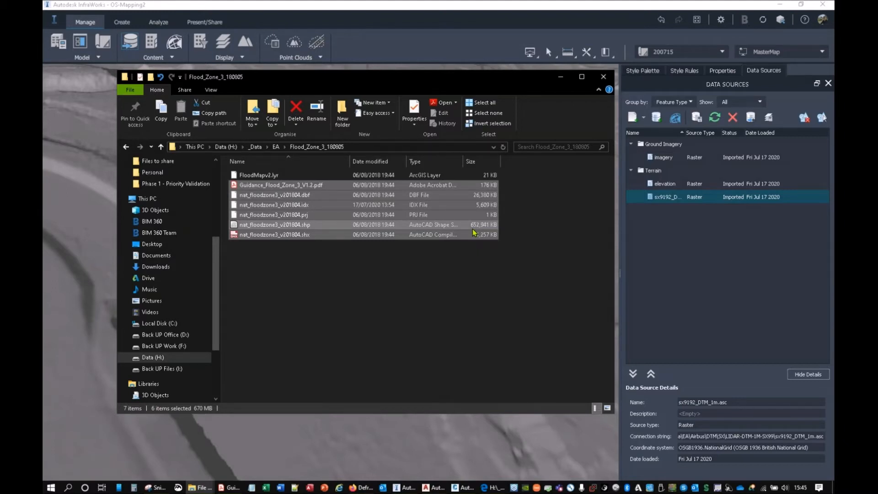
{"action": "left_click", "coordinate": [374, 298]}
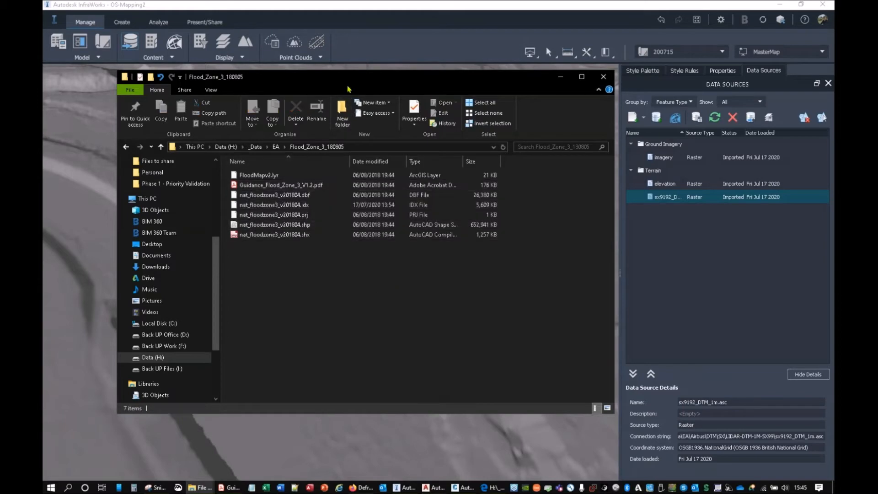
Step: Add nat_floodzone3_v201804.shp to the InfraWorks model as a data source of type Coverage Areas
{"action": "left_click_drag", "start_coordinate": [348, 83], "coordinate": [546, 38]}
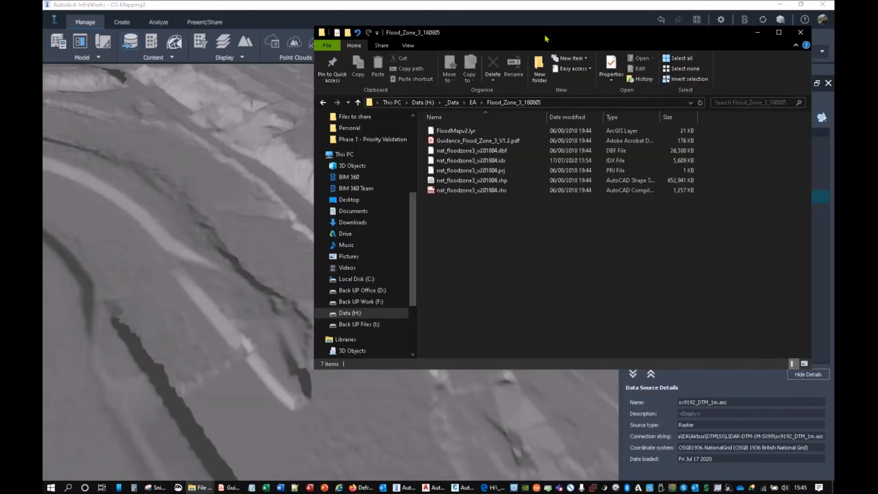
{"action": "left_click", "coordinate": [472, 183]}
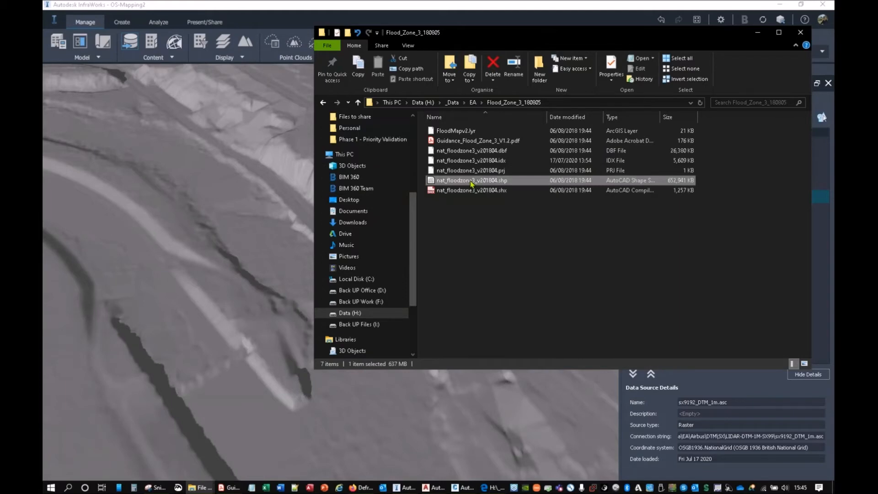
{"action": "left_click_drag", "start_coordinate": [472, 183], "coordinate": [209, 237]}
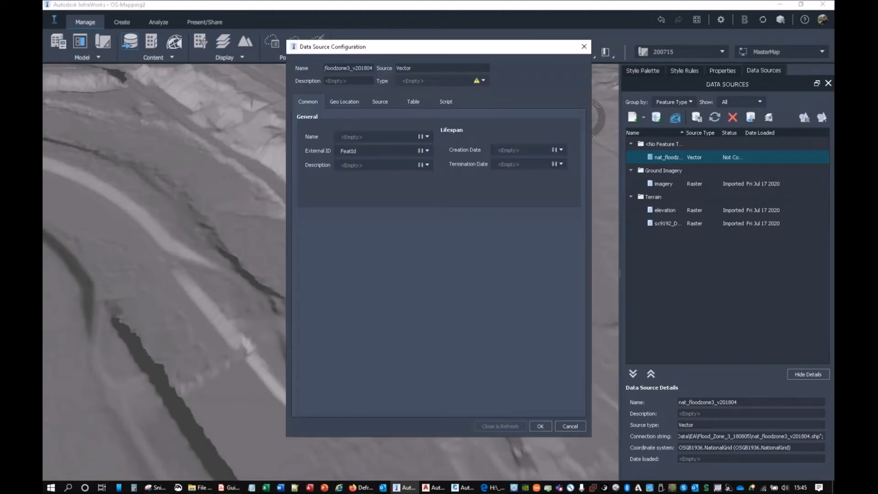
{"action": "left_click", "coordinate": [483, 80]}
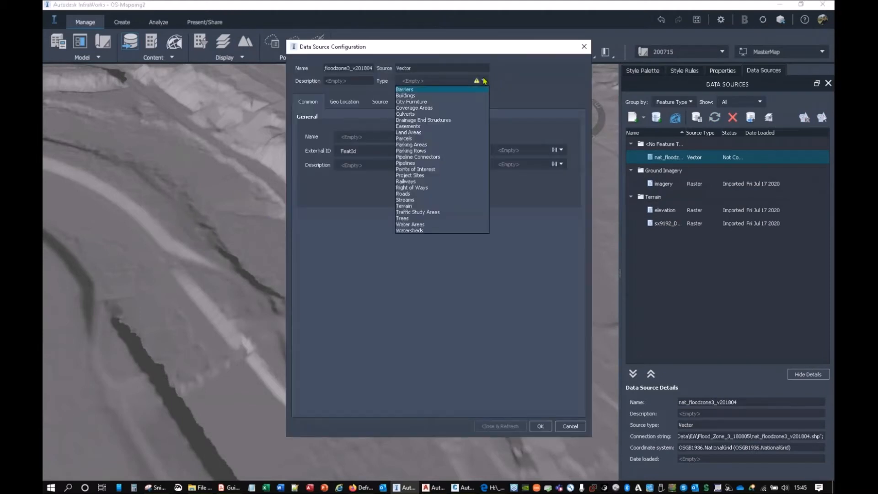
{"action": "left_click", "coordinate": [419, 108]}
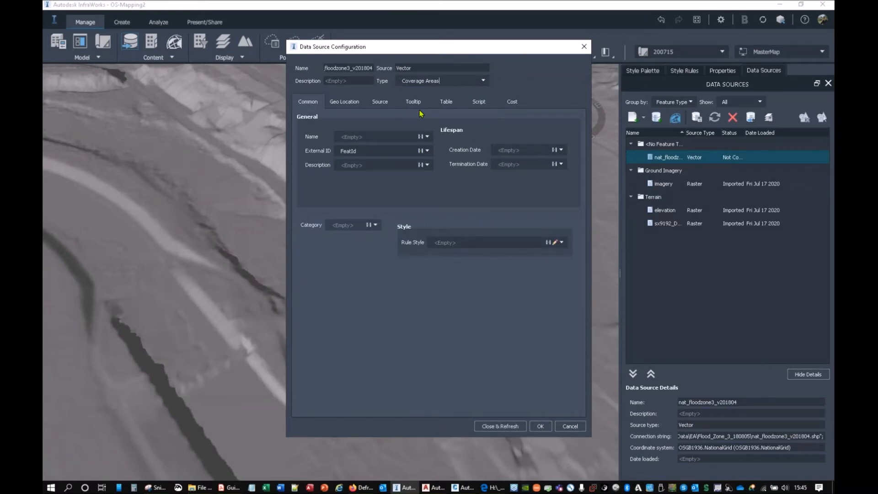
Step: Set the flood zone's rule style to blue #0000ff with an alpha channel of 155
{"action": "left_click", "coordinate": [557, 243]}
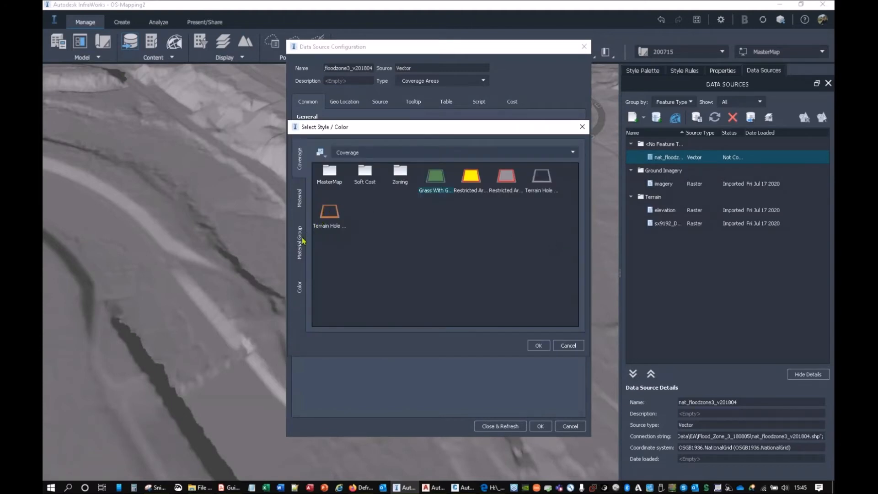
{"action": "left_click", "coordinate": [300, 287]}
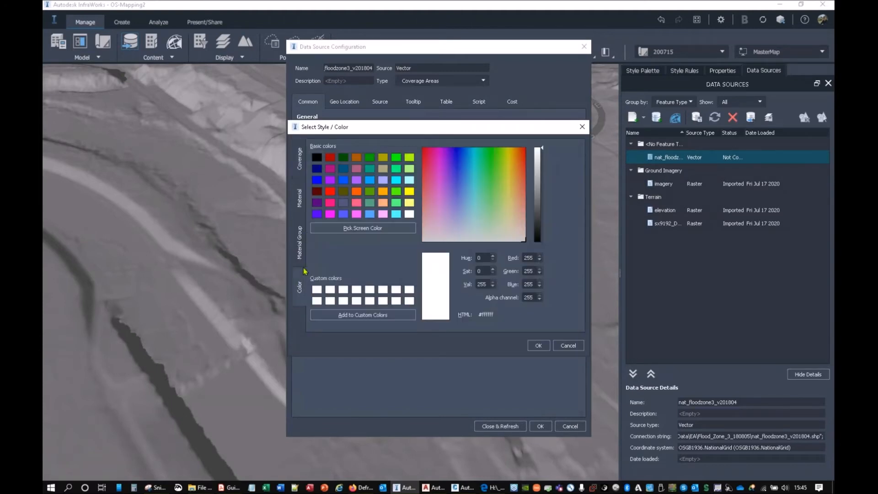
{"action": "left_click", "coordinate": [317, 180]}
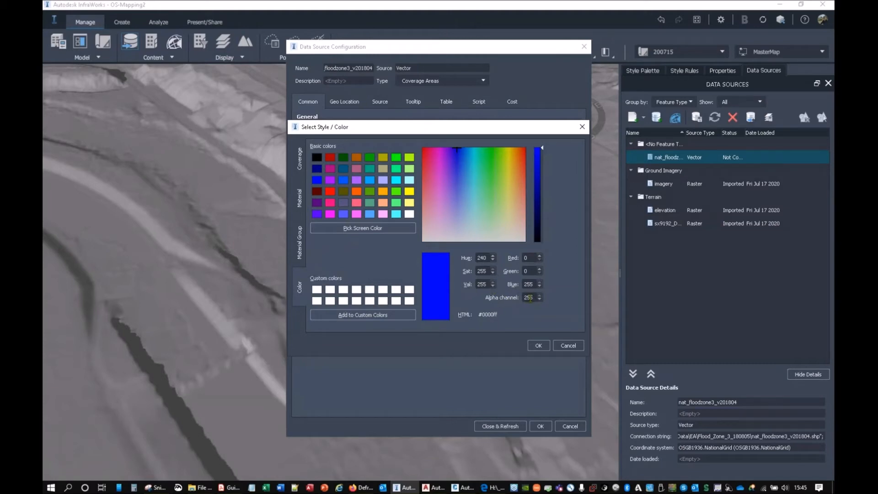
{"action": "type", "text": "155"}
{"action": "left_click", "coordinate": [538, 345]}
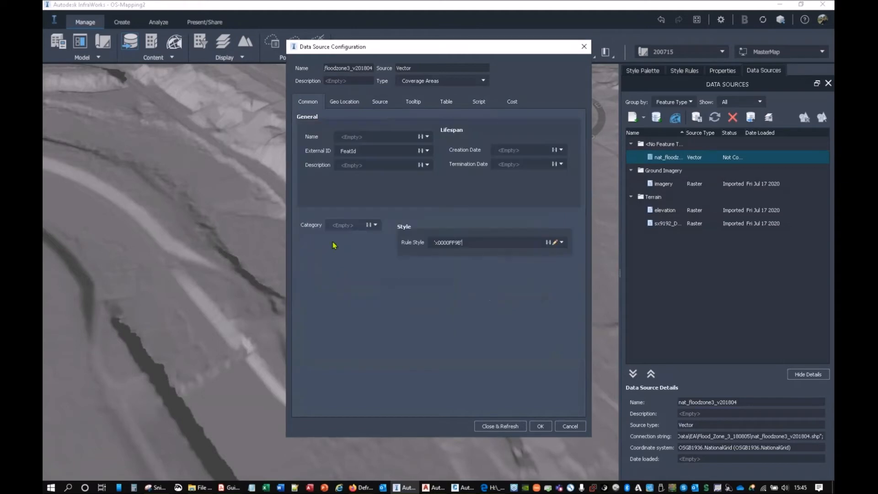
Step: Check the flood zone's geolocation, clip the source to the model extent, and close and refresh it
{"action": "left_click", "coordinate": [345, 102]}
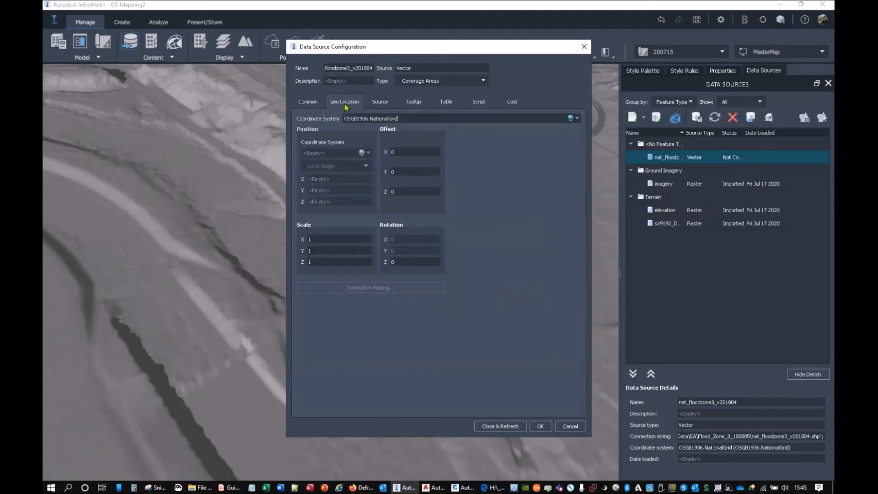
{"action": "left_click", "coordinate": [376, 103]}
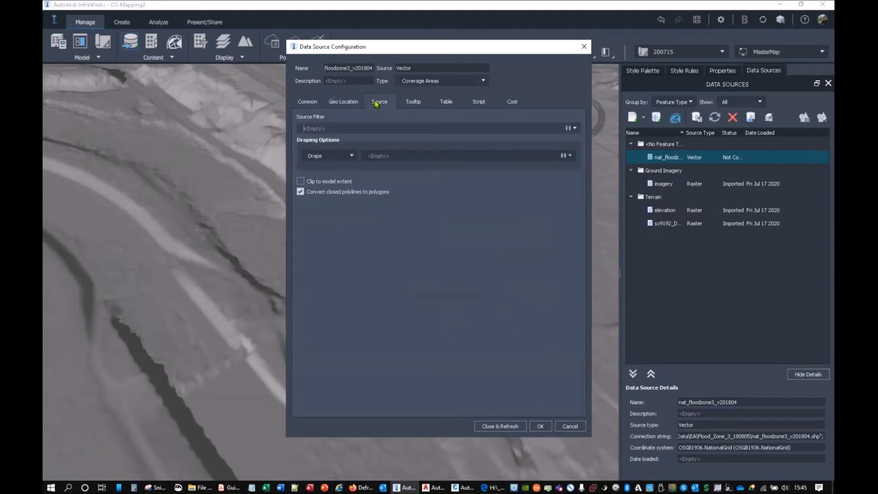
{"action": "left_click", "coordinate": [301, 182]}
{"action": "left_click", "coordinate": [501, 425]}
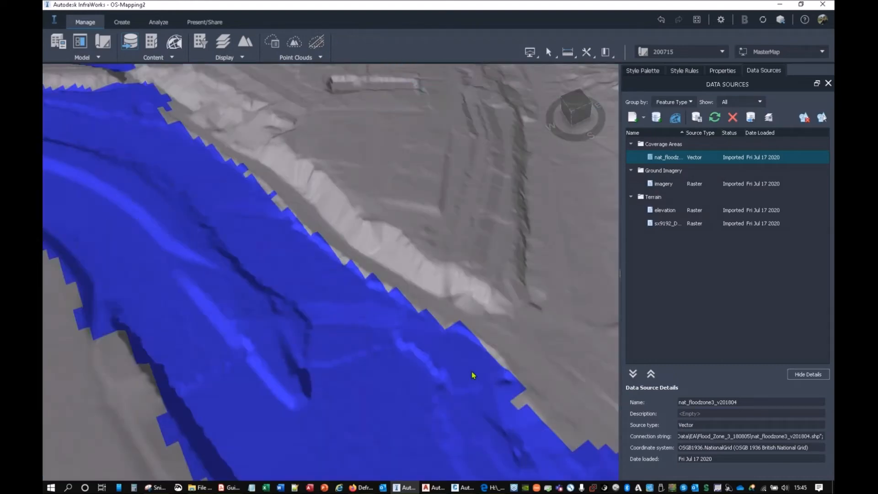
Step: Turn on the ground imagery in the surface layers and inspect the flood zone over the aerial image
{"action": "scroll", "coordinate": [382, 280], "scroll_direction": "down", "scroll_amount": 5}
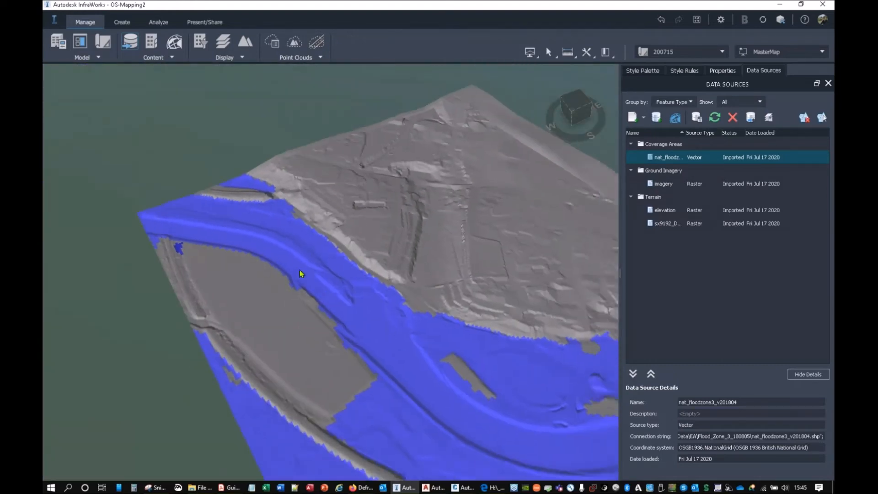
{"action": "scroll", "coordinate": [300, 273], "scroll_direction": "down", "scroll_amount": 3}
{"action": "left_click_drag", "start_coordinate": [323, 349], "coordinate": [320, 331]}
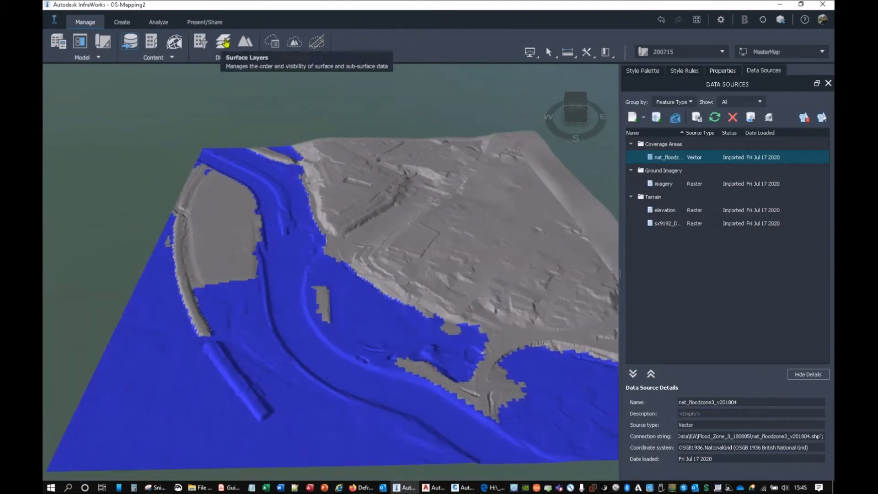
{"action": "left_click", "coordinate": [224, 42]}
{"action": "left_click", "coordinate": [509, 231]}
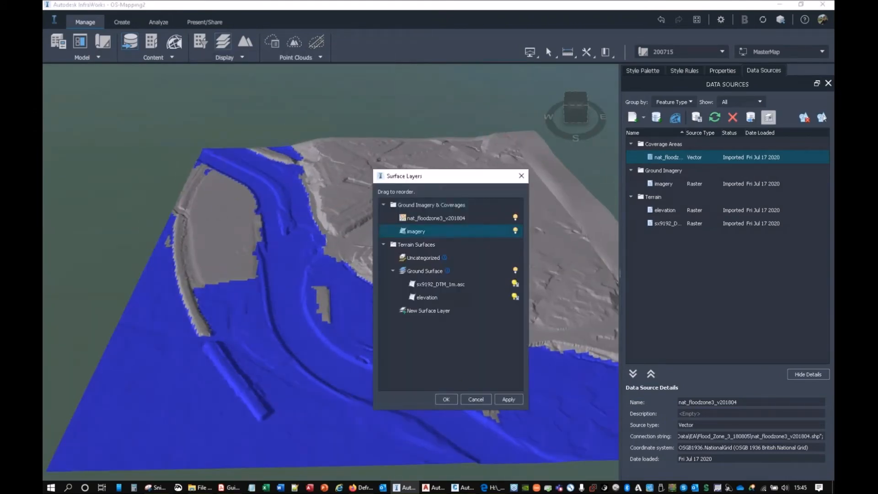
{"action": "left_click", "coordinate": [446, 400]}
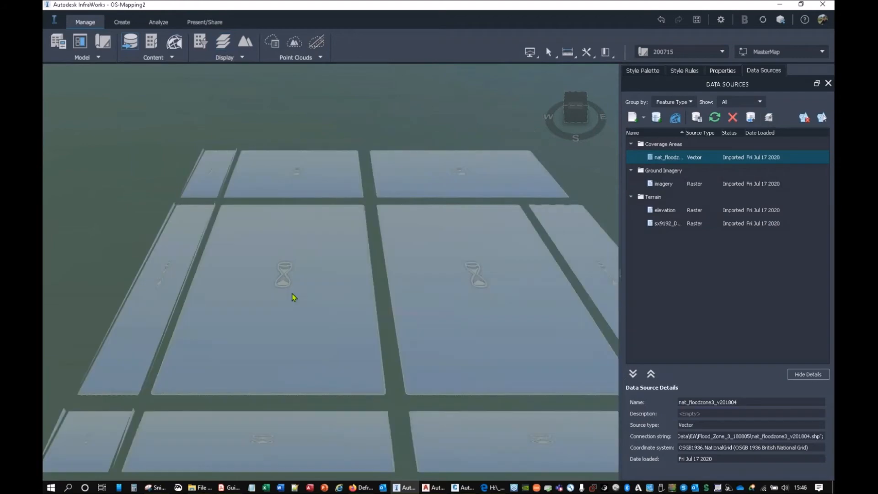
{"action": "middle_click_drag", "start_coordinate": [281, 330], "coordinate": [346, 353], "text": "shift"}
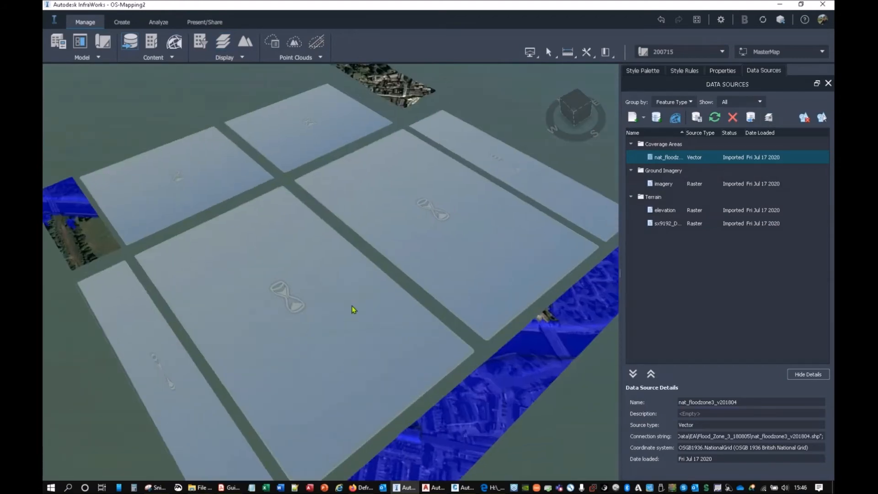
{"action": "scroll", "coordinate": [352, 306], "scroll_direction": "up", "scroll_amount": 3}
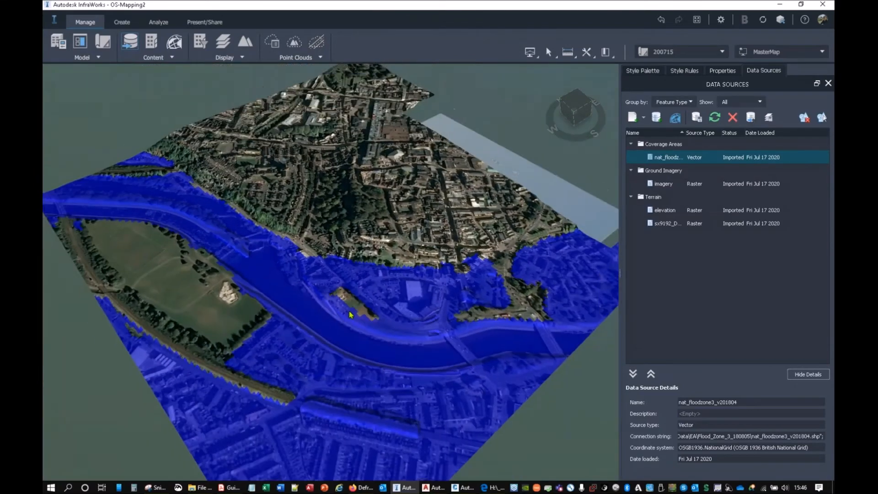
{"action": "scroll", "coordinate": [352, 314], "scroll_direction": "down", "scroll_amount": 2}
Step: Turn the ground imagery off again in the surface layers and apply the change
{"action": "left_click", "coordinate": [769, 117]}
{"action": "left_click", "coordinate": [515, 231]}
{"action": "left_click", "coordinate": [446, 399]}
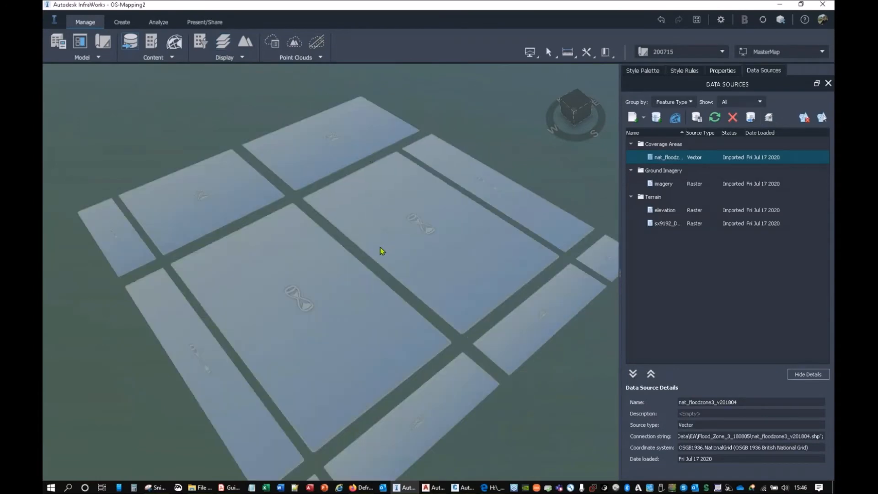
{"action": "middle_click_drag", "start_coordinate": [380, 248], "coordinate": [357, 230]}
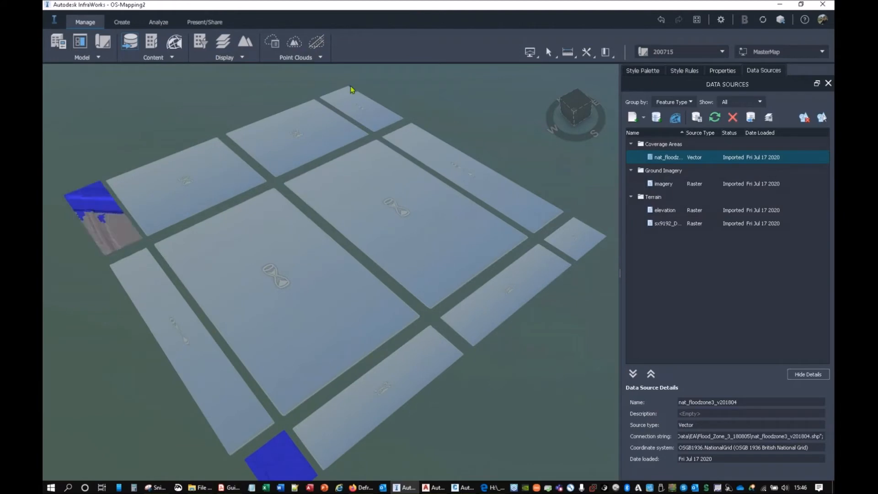
Step: Turn off the flood zone coverage in the surface layers and apply the change
{"action": "left_click", "coordinate": [223, 42]}
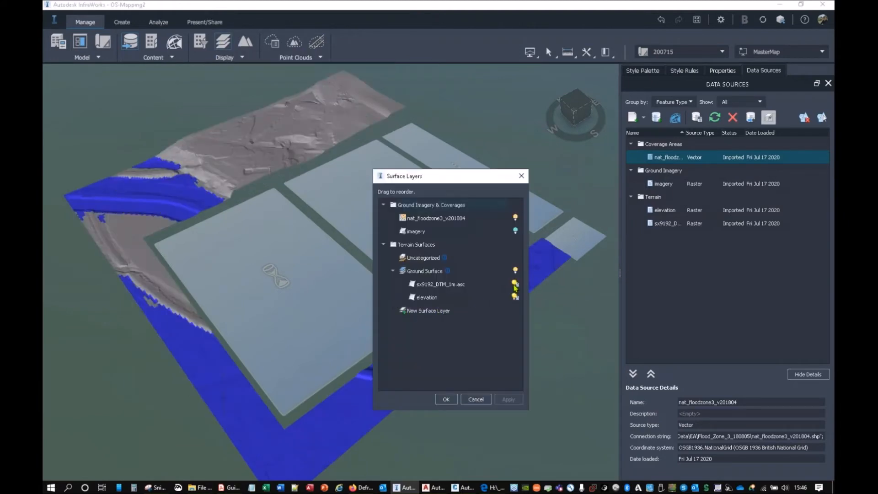
{"action": "left_click", "coordinate": [515, 218]}
{"action": "left_click", "coordinate": [515, 230]}
{"action": "left_click", "coordinate": [446, 399]}
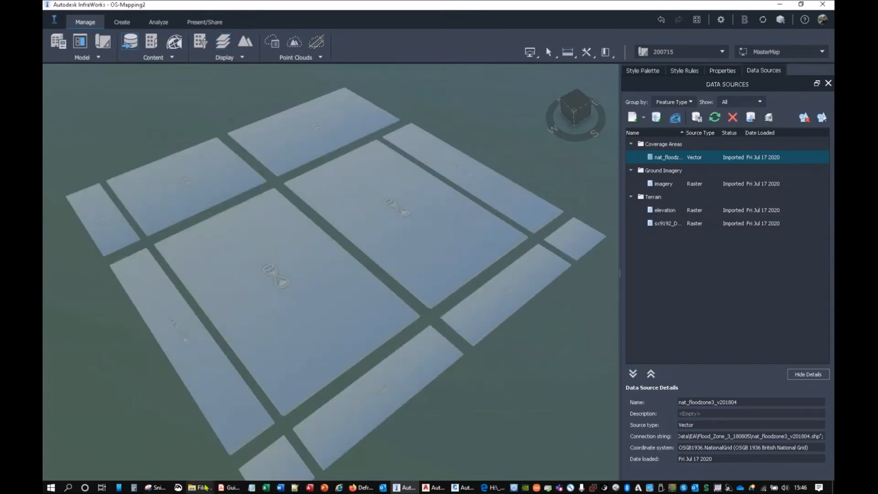
Step: Switch to File Explorer and browse to the Building Heights folder inside the OS Exeter Samples data
{"action": "mouse_move", "coordinate": [195, 486]}
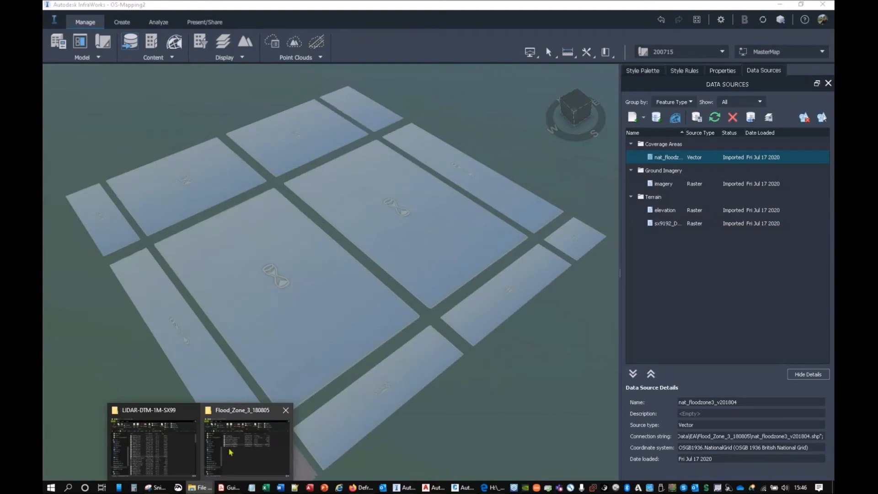
{"action": "left_click", "coordinate": [159, 452]}
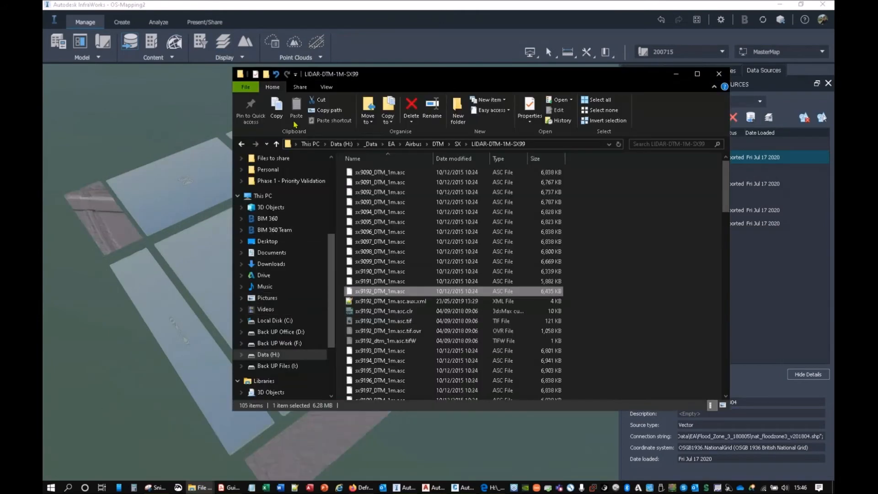
{"action": "left_click", "coordinate": [242, 144]}
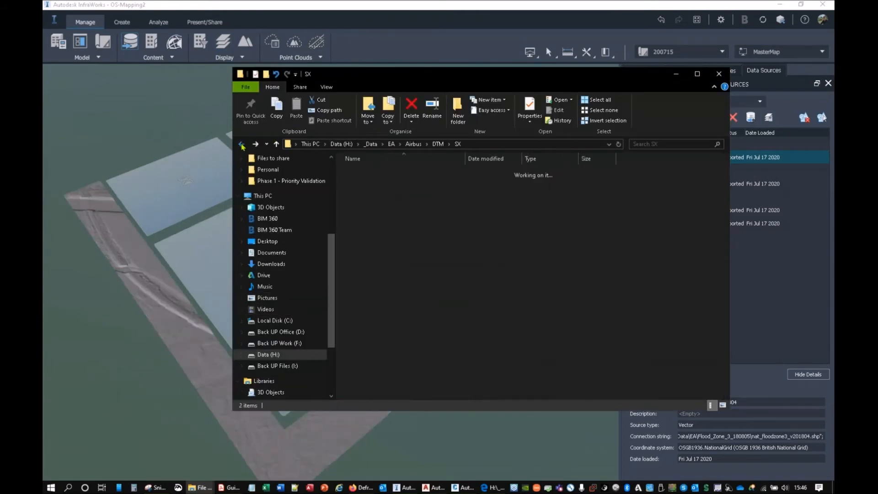
{"action": "left_click", "coordinate": [370, 144]}
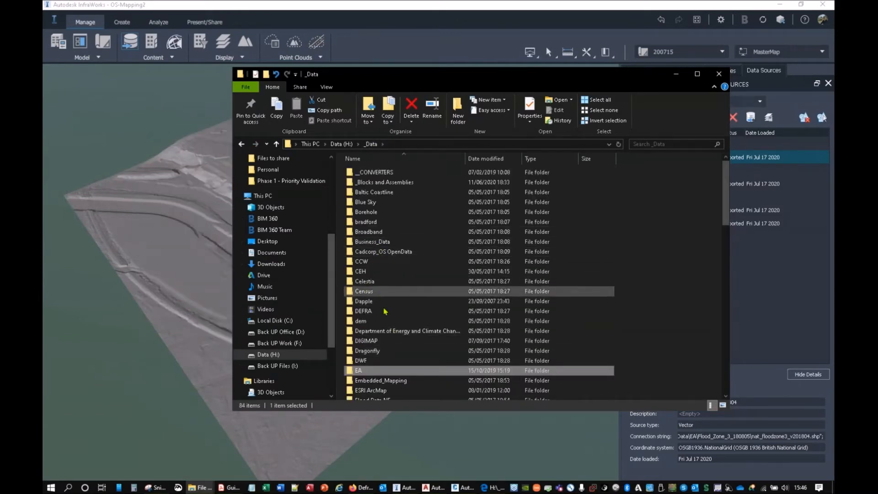
{"action": "scroll", "coordinate": [384, 336], "scroll_direction": "down", "scroll_amount": 10}
{"action": "scroll", "coordinate": [384, 337], "scroll_direction": "down", "scroll_amount": 6}
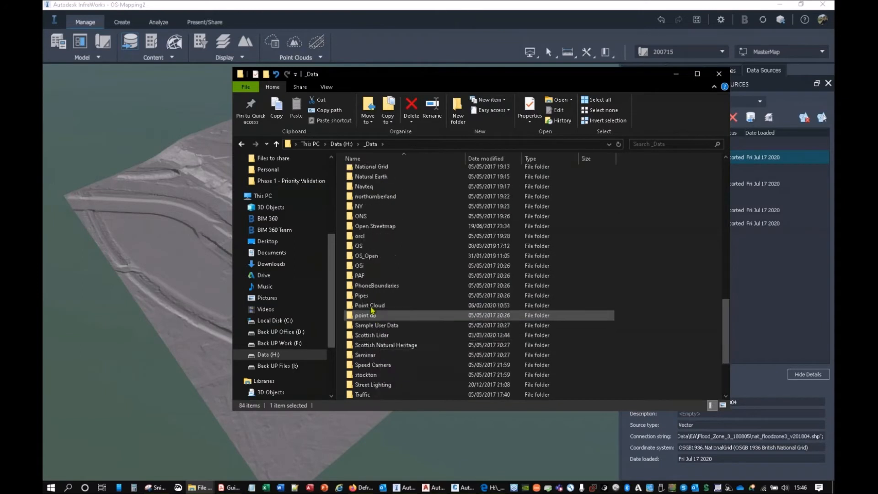
{"action": "double_click", "coordinate": [373, 248]}
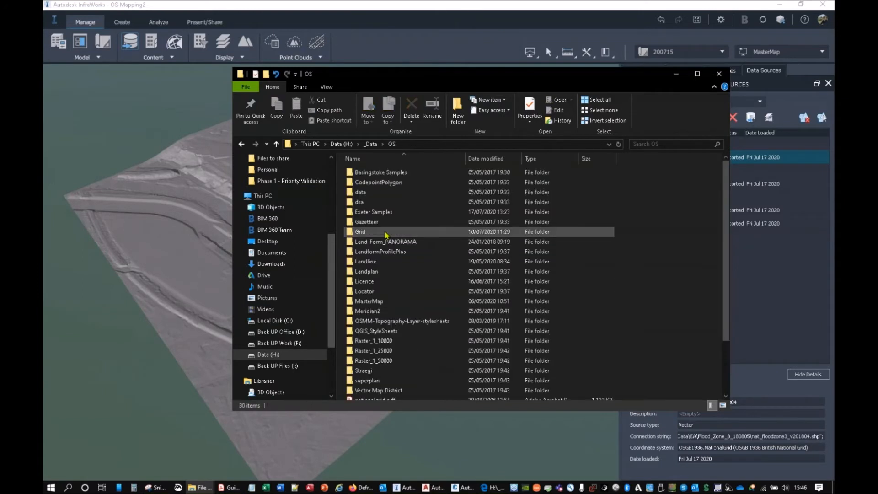
{"action": "scroll", "coordinate": [389, 278], "scroll_direction": "down", "scroll_amount": 3}
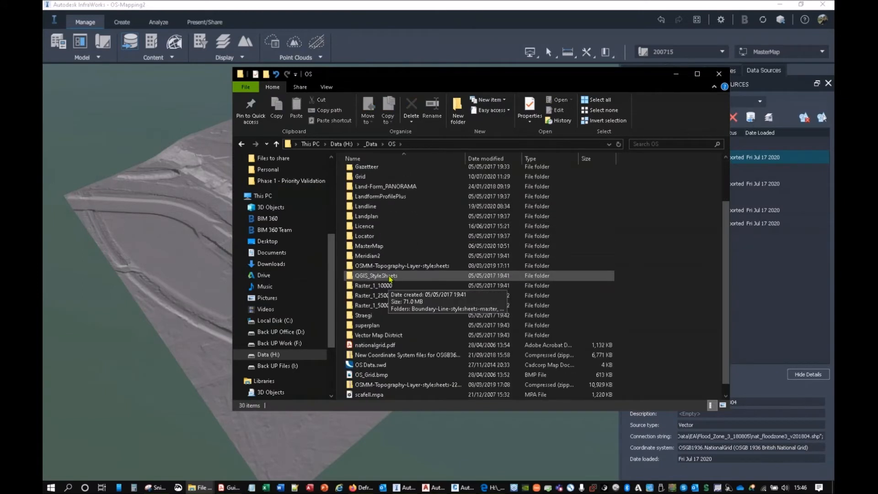
{"action": "scroll", "coordinate": [390, 278], "scroll_direction": "up", "scroll_amount": 3}
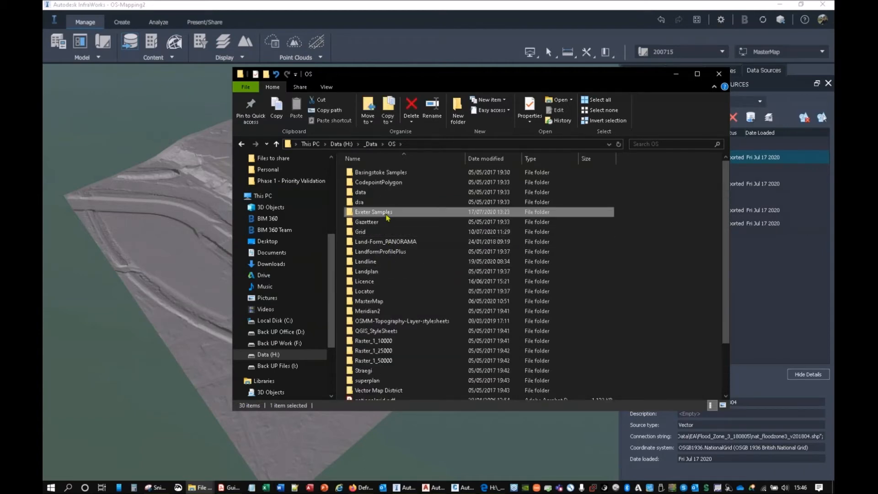
{"action": "double_click", "coordinate": [386, 213]}
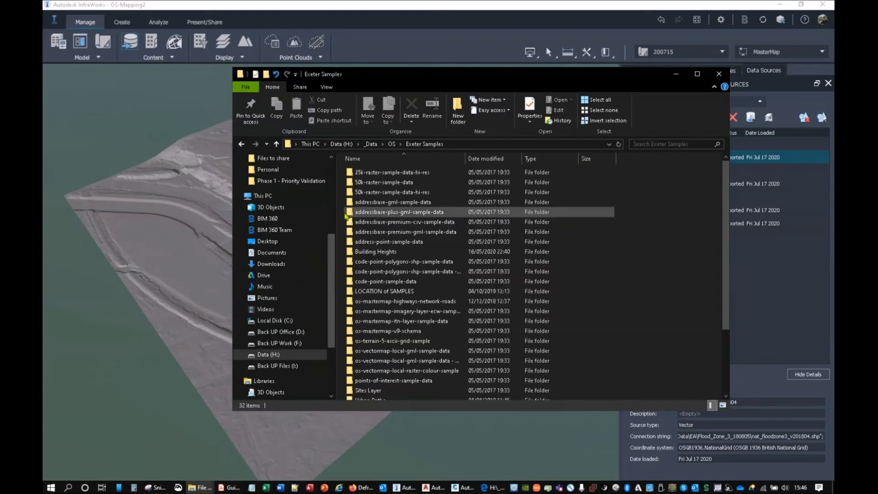
{"action": "left_click", "coordinate": [395, 255]}
{"action": "double_click", "coordinate": [395, 255]}
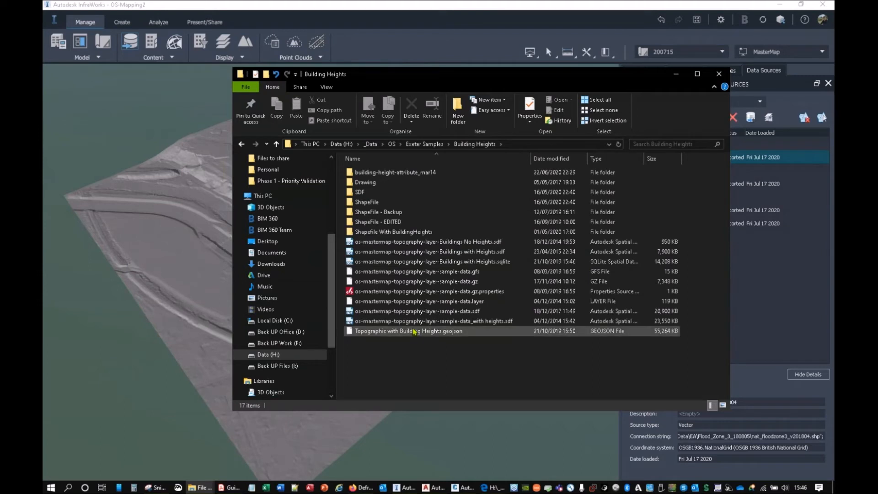
Step: Import os-mastermap-topography-layer-sample-data.sdf into the InfraWorks model and set its data source type to Coverage Areas
{"action": "left_click", "coordinate": [450, 312]}
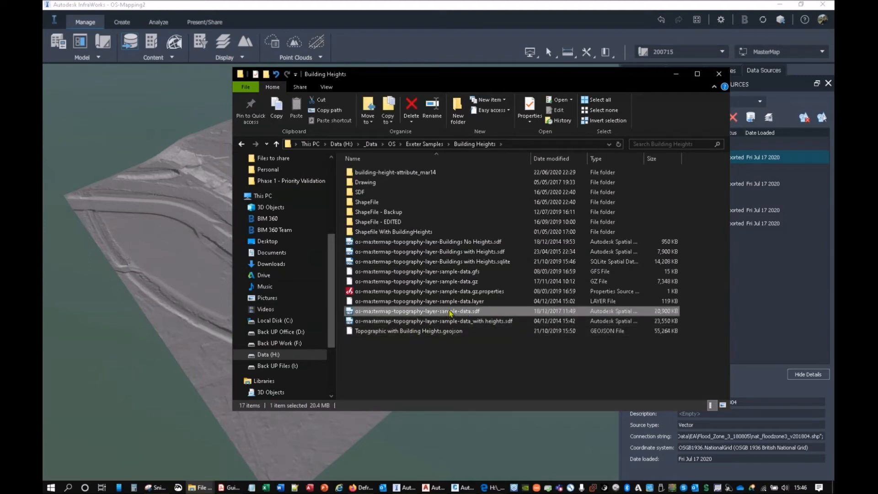
{"action": "left_click_drag", "start_coordinate": [451, 312], "coordinate": [158, 256]}
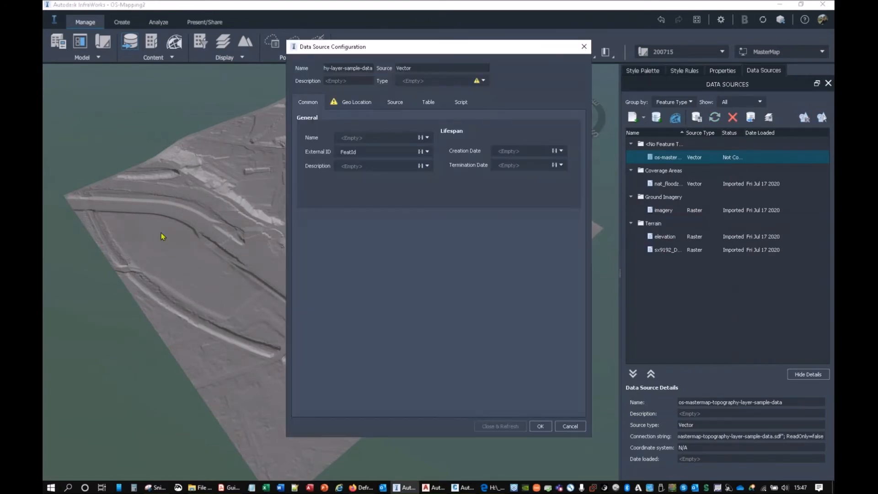
{"action": "left_click", "coordinate": [483, 81]}
{"action": "left_click", "coordinate": [408, 108]}
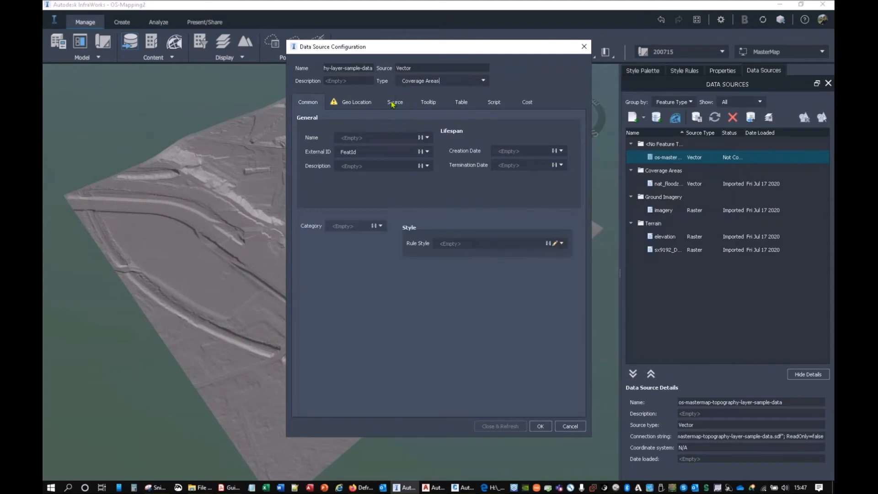
Step: Set the topography source's coordinate system to OSGB1936.NationalGrid and clip it to the model extent
{"action": "left_click", "coordinate": [359, 103]}
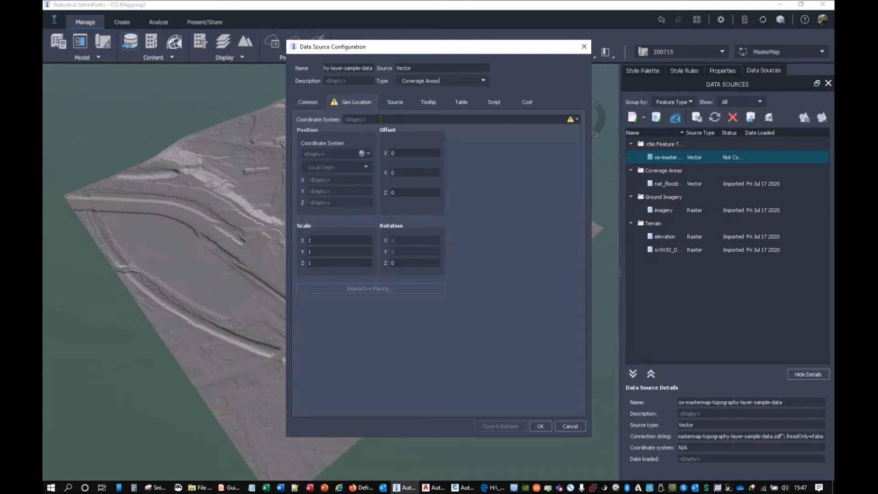
{"action": "left_click", "coordinate": [577, 120]}
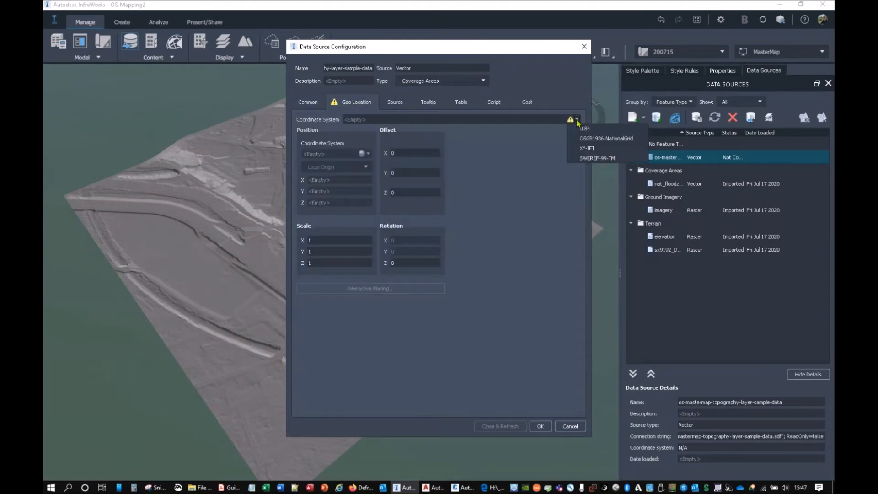
{"action": "left_click", "coordinate": [587, 143]}
{"action": "left_click", "coordinate": [397, 105]}
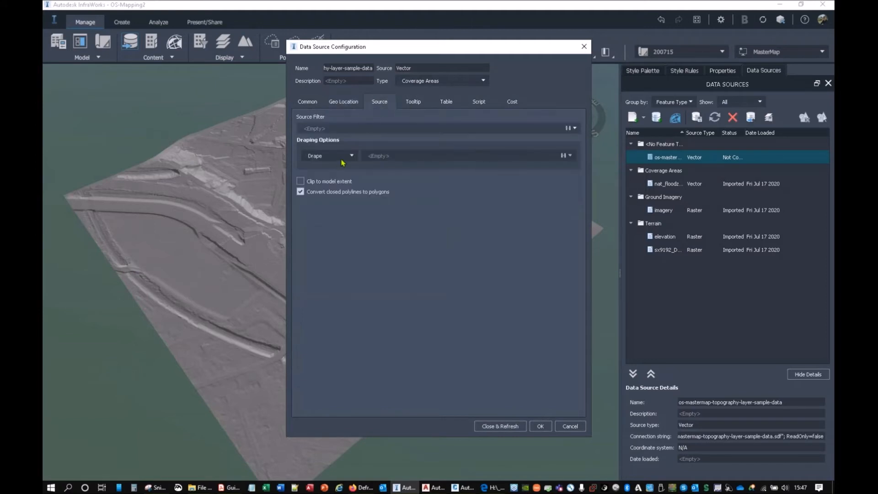
{"action": "left_click", "coordinate": [301, 182]}
Step: Map the topography source's Description property to the DescriptiveGroup field
{"action": "left_click", "coordinate": [316, 103]}
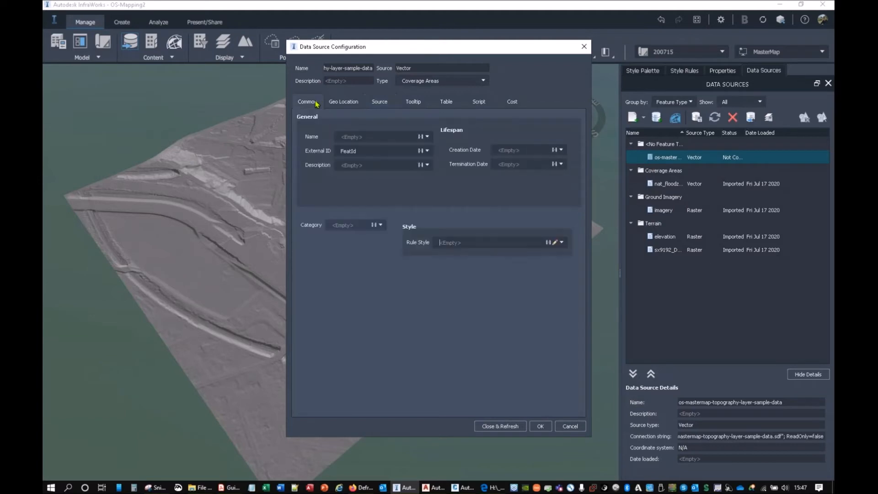
{"action": "left_click", "coordinate": [354, 166]}
{"action": "left_click", "coordinate": [427, 165]}
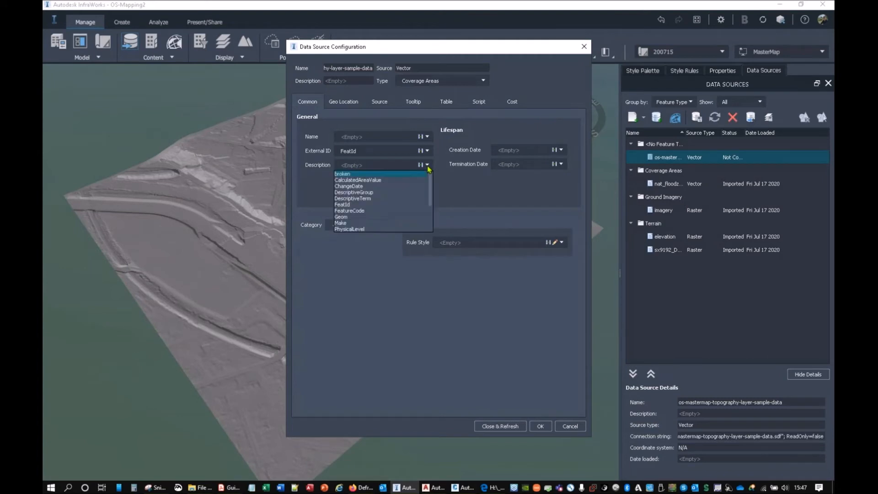
{"action": "left_click", "coordinate": [311, 166]}
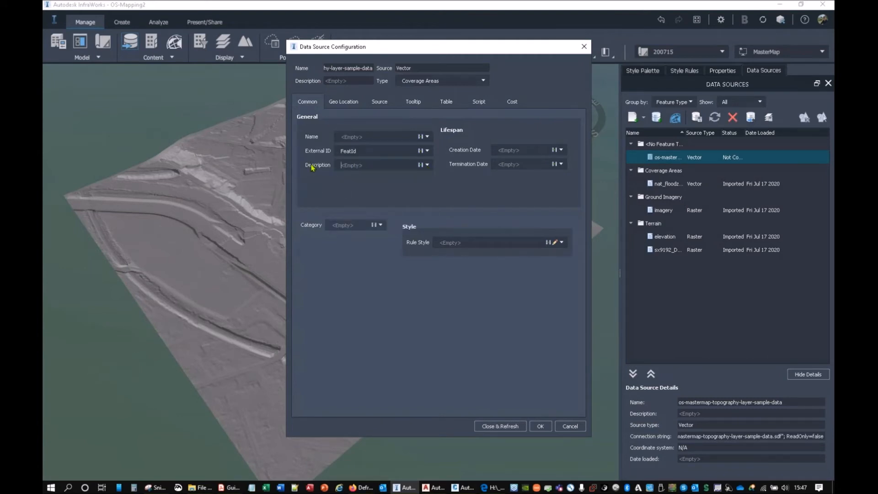
{"action": "left_click", "coordinate": [427, 165]}
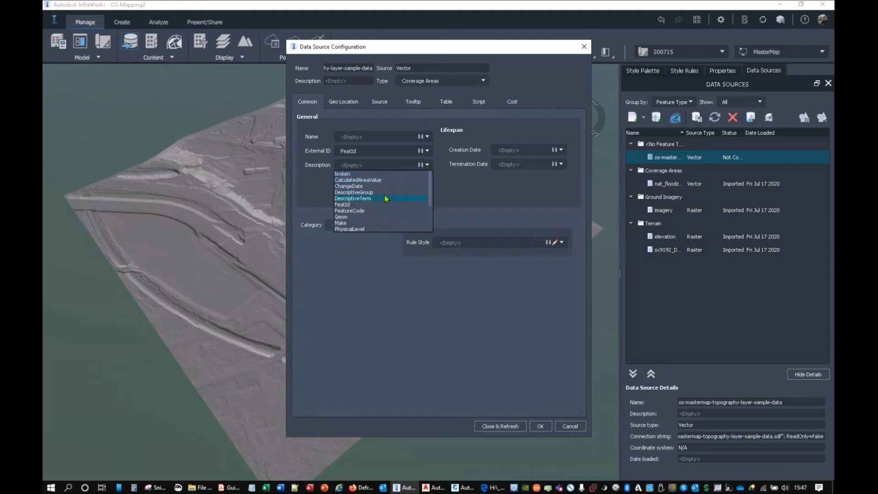
{"action": "left_click", "coordinate": [368, 192]}
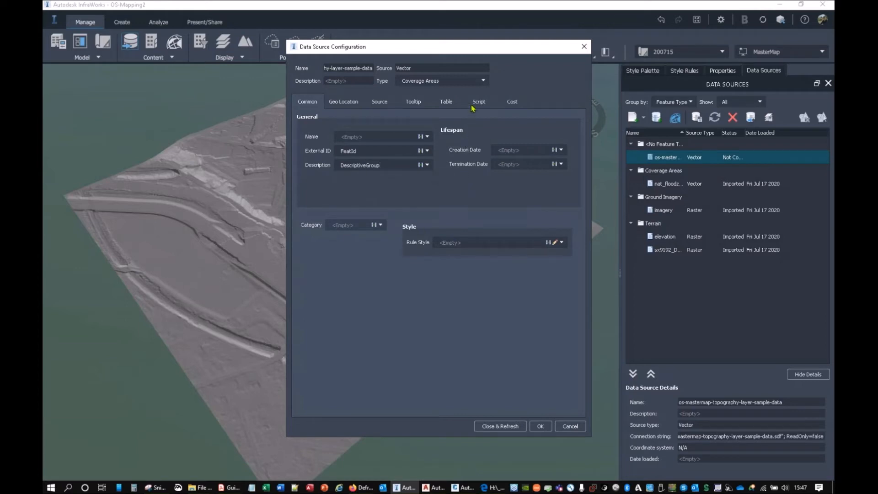
Step: Map the topography source's User Data property to the Make field, and close and refresh the source
{"action": "left_click", "coordinate": [455, 105]}
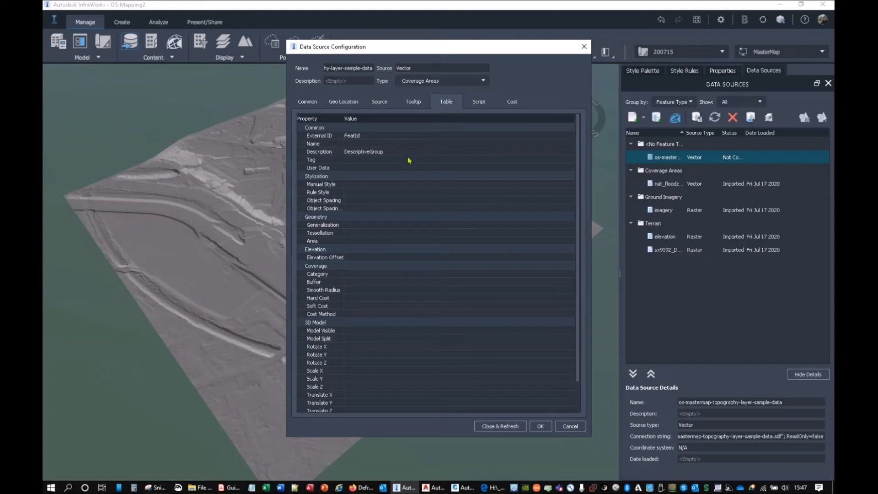
{"action": "left_click", "coordinate": [419, 167]}
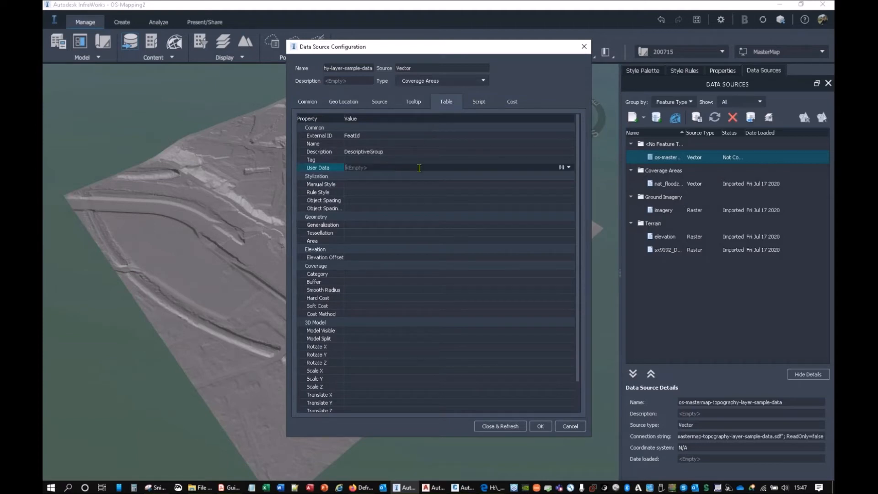
{"action": "left_click", "coordinate": [569, 168]}
{"action": "left_click", "coordinate": [362, 216]}
{"action": "left_click", "coordinate": [322, 103]}
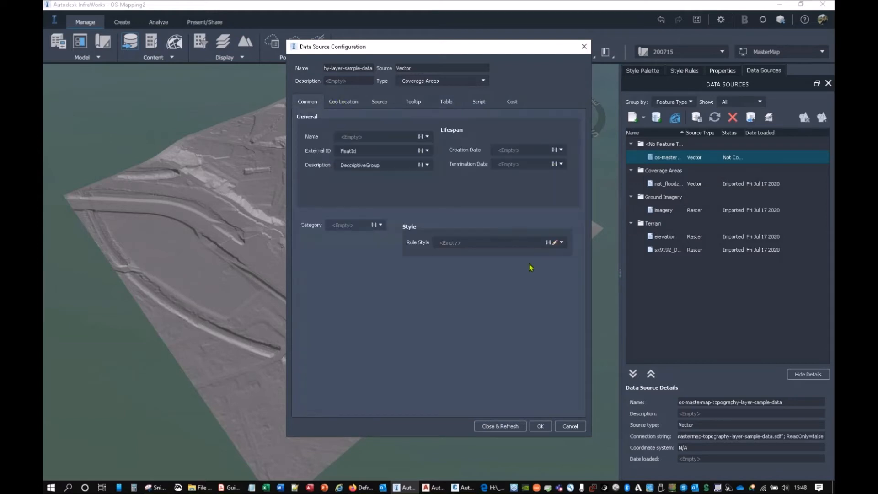
{"action": "left_click", "coordinate": [506, 426]}
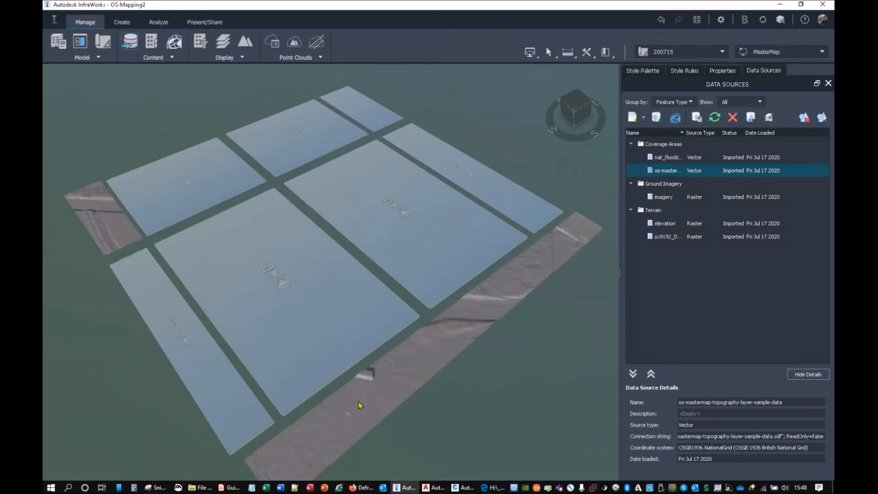
Step: Select one of the imported building coverages, examine its Description and User Data properties, and clear the selection
{"action": "scroll", "coordinate": [334, 420], "scroll_direction": "up", "scroll_amount": 6}
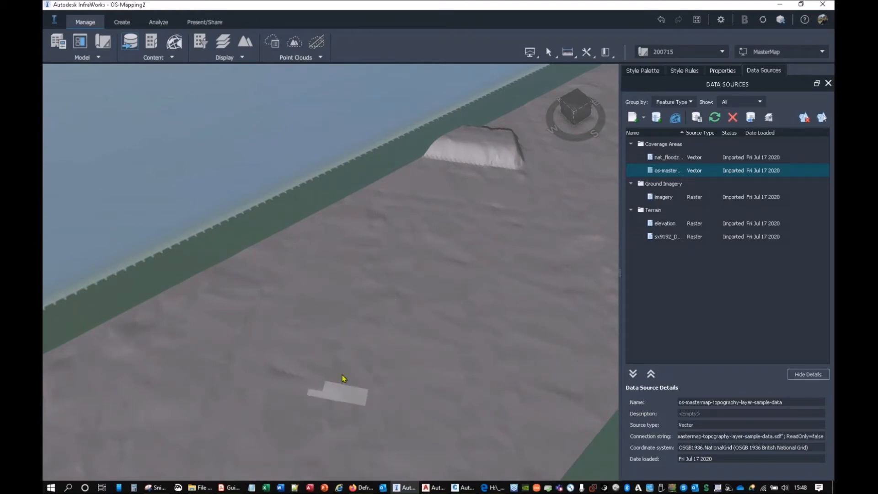
{"action": "left_click", "coordinate": [356, 315]}
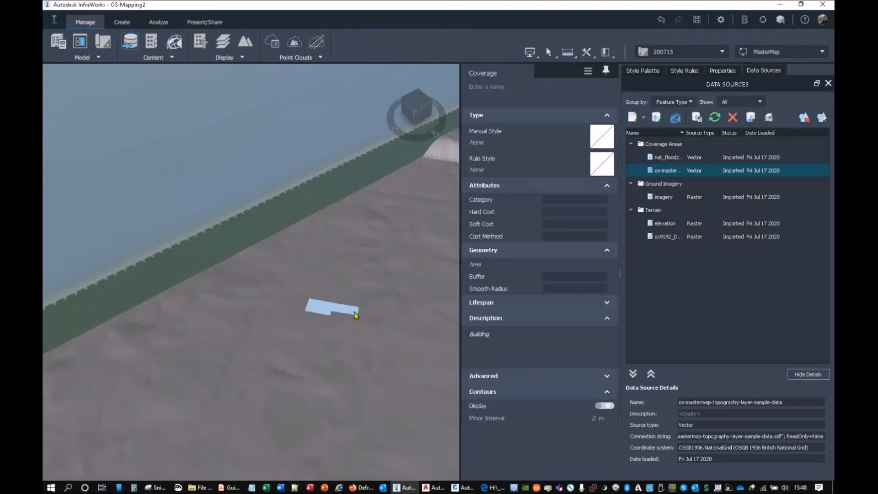
{"action": "right_click", "coordinate": [355, 314]}
{"action": "left_click", "coordinate": [382, 410]}
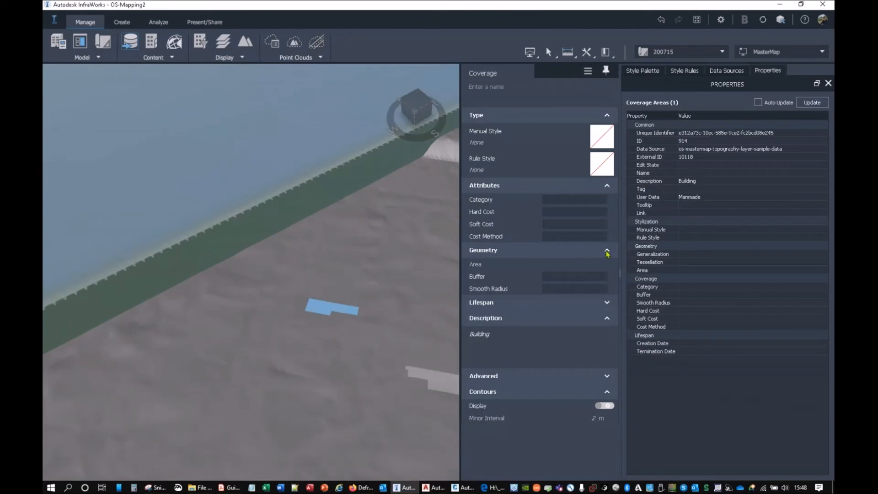
{"action": "key", "text": "ctrl"}
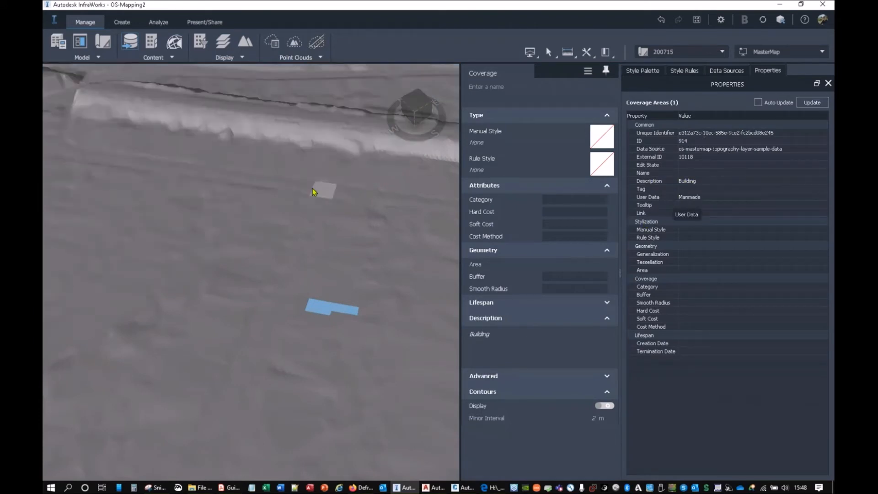
{"action": "scroll", "coordinate": [305, 241], "scroll_direction": "down", "scroll_amount": 3}
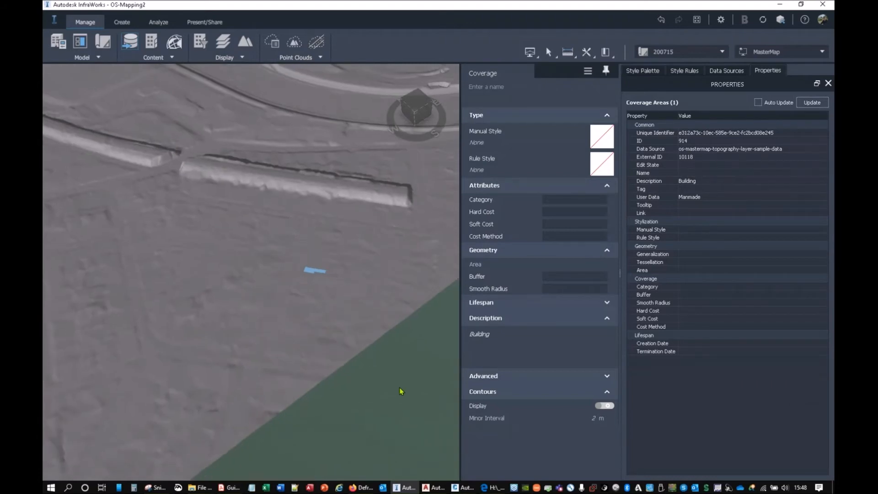
{"action": "key", "text": "Escape"}
Step: Examine the MasterMap folder of coverage styles in the style palette
{"action": "scroll", "coordinate": [286, 280], "scroll_direction": "down", "scroll_amount": 5}
{"action": "scroll", "coordinate": [281, 187], "scroll_direction": "down", "scroll_amount": 5}
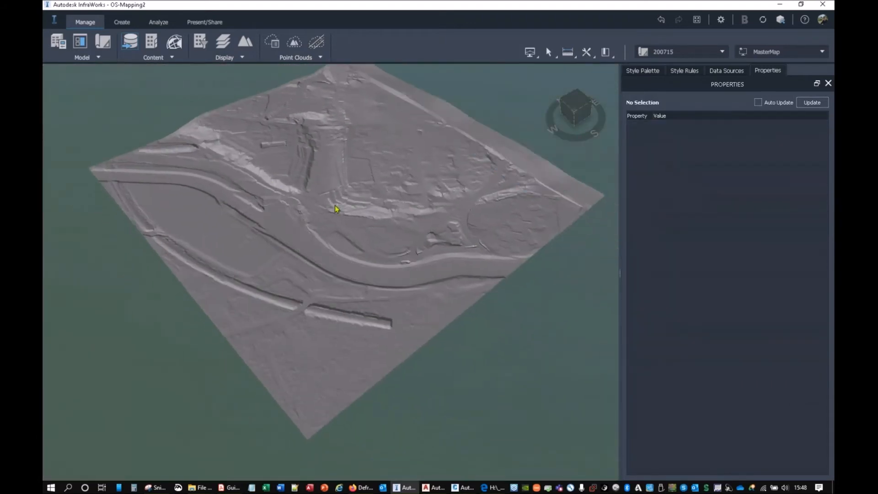
{"action": "scroll", "coordinate": [334, 204], "scroll_direction": "down", "scroll_amount": 2}
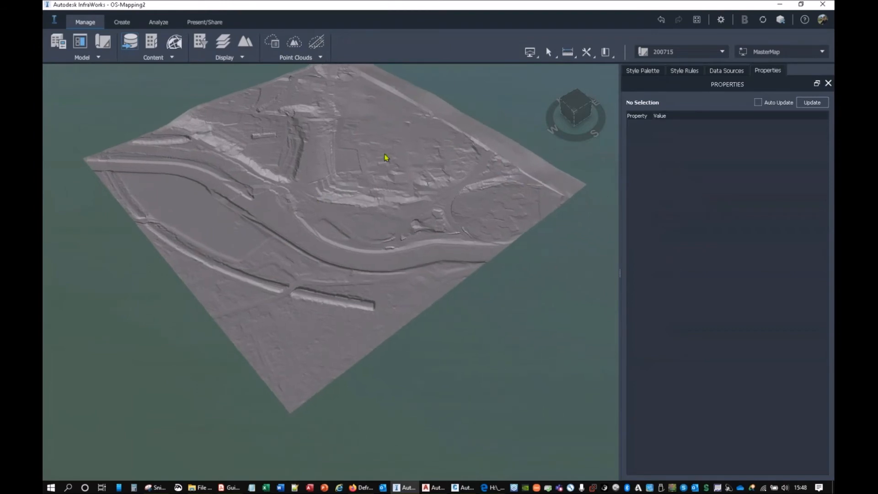
{"action": "left_click", "coordinate": [648, 71]}
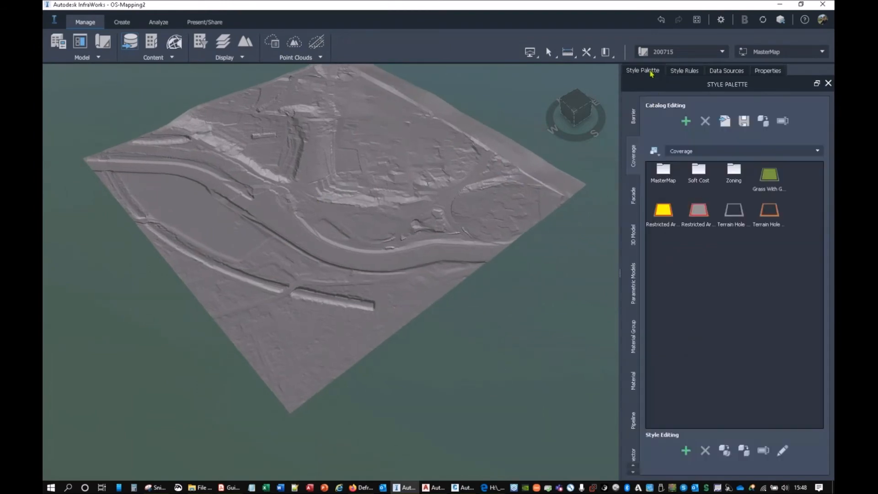
{"action": "double_click", "coordinate": [663, 179]}
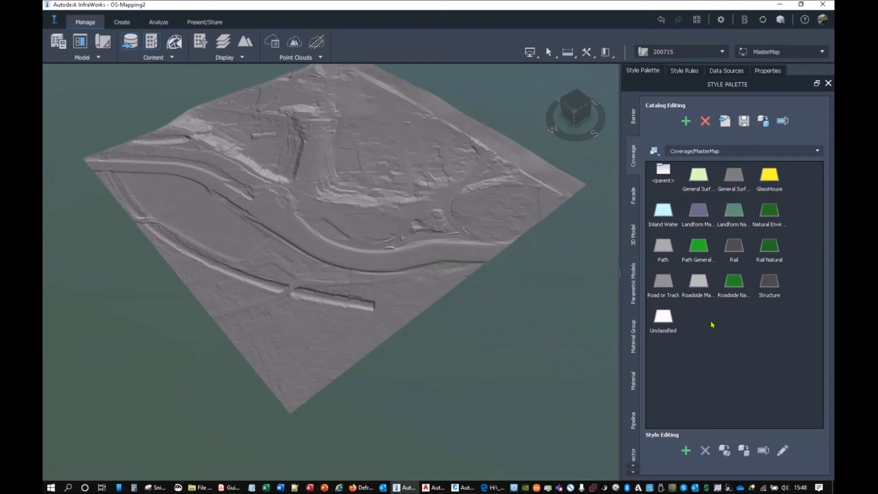
Step: Run the coverage area style rules on the model
{"action": "left_click", "coordinate": [687, 71]}
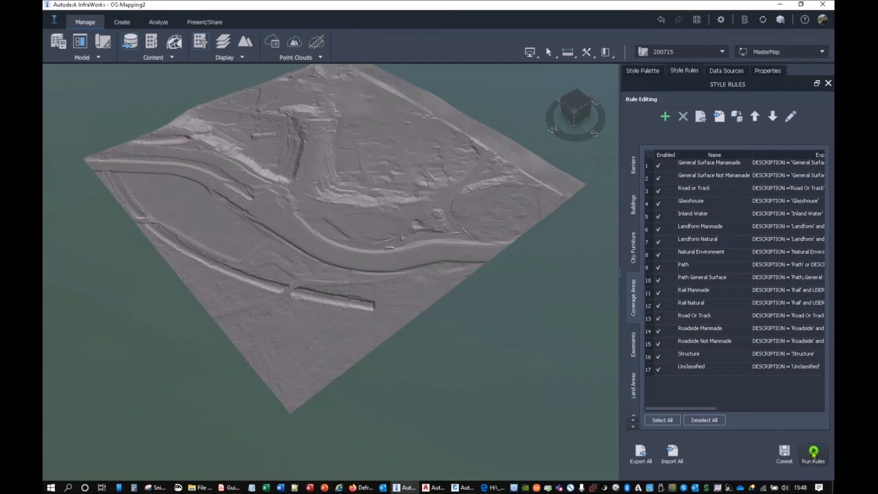
{"action": "left_click", "coordinate": [813, 453]}
{"action": "scroll", "coordinate": [450, 292], "scroll_direction": "up", "scroll_amount": 3}
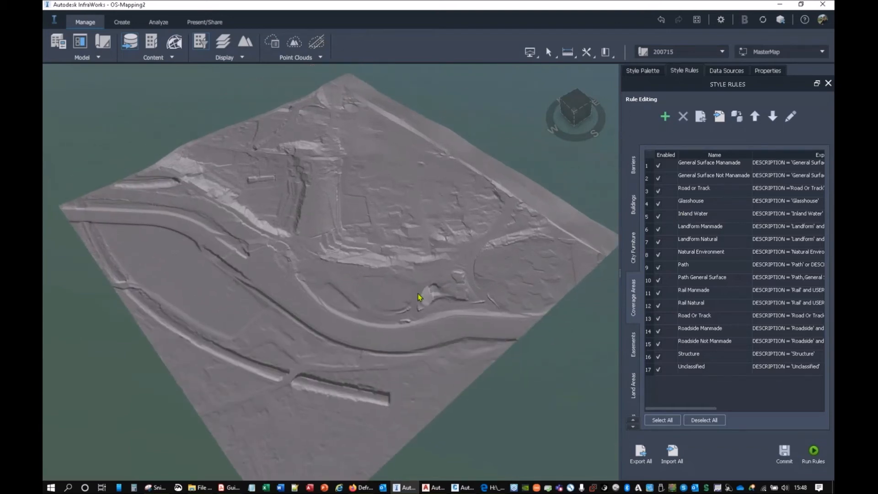
{"action": "middle_click_drag", "start_coordinate": [421, 304], "coordinate": [410, 280], "text": "shift"}
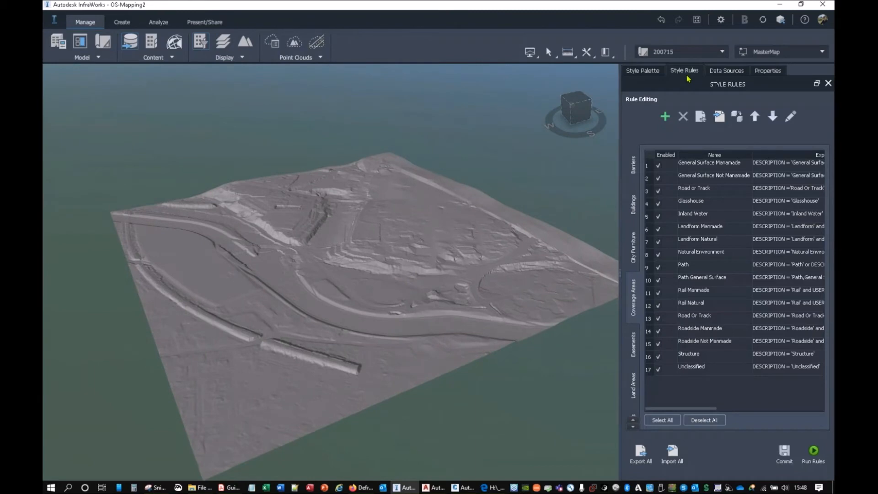
Step: Select a general surface coverage to check its rule style, run the coverage area rules again, and clear the selection
{"action": "left_click", "coordinate": [405, 374]}
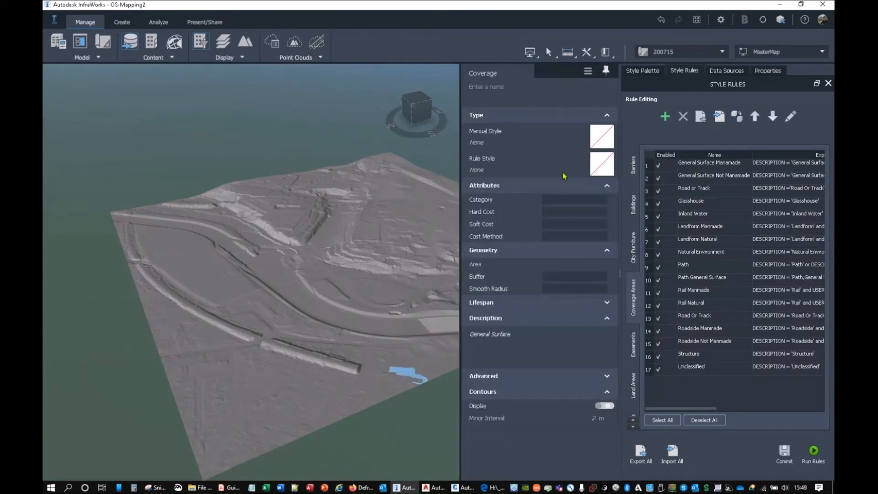
{"action": "left_click", "coordinate": [813, 452]}
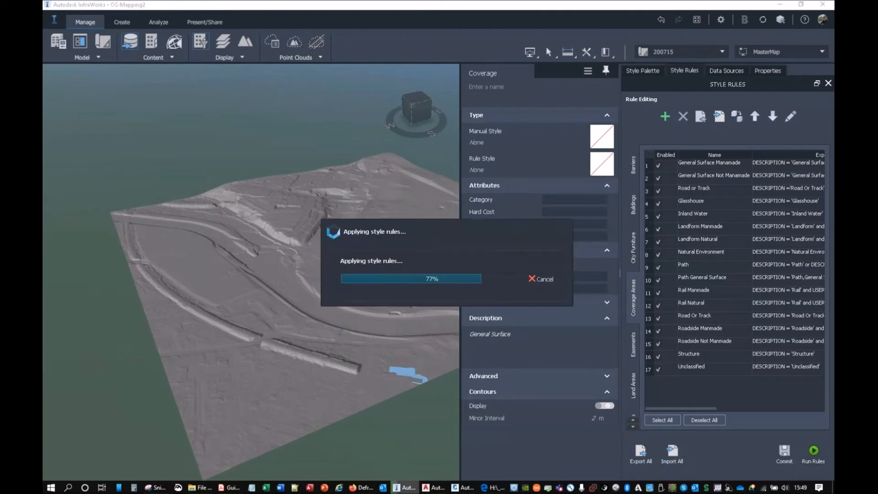
{"action": "left_click_drag", "start_coordinate": [376, 325], "coordinate": [263, 345]}
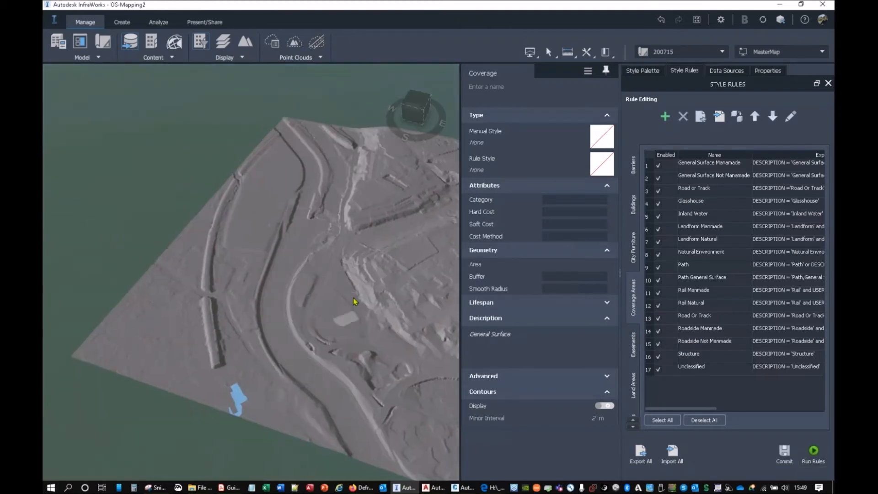
{"action": "middle_click_drag", "start_coordinate": [368, 296], "coordinate": [256, 255]}
{"action": "key", "text": "Escape"}
{"action": "middle_click_drag", "start_coordinate": [426, 208], "coordinate": [485, 202]}
Step: Remove the nat_floodzone3_v201804 data source and its features from the coverage areas
{"action": "left_click", "coordinate": [726, 71]}
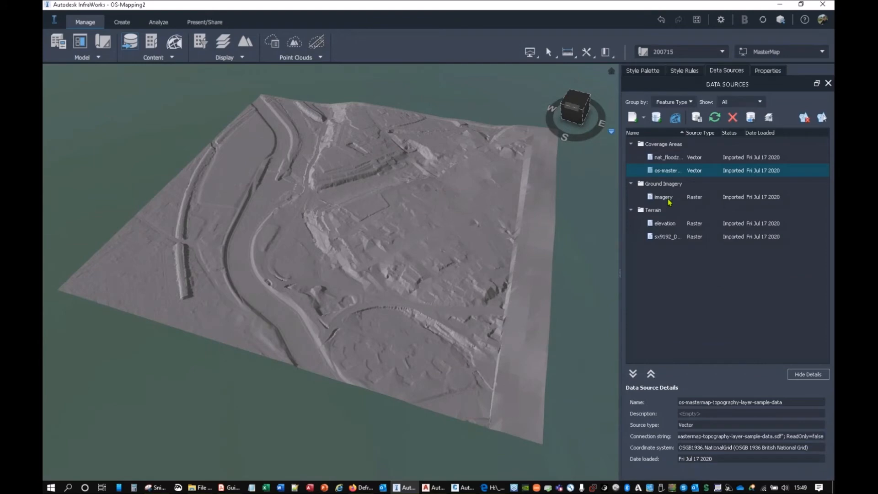
{"action": "left_click", "coordinate": [667, 158]}
{"action": "left_click", "coordinate": [732, 117]}
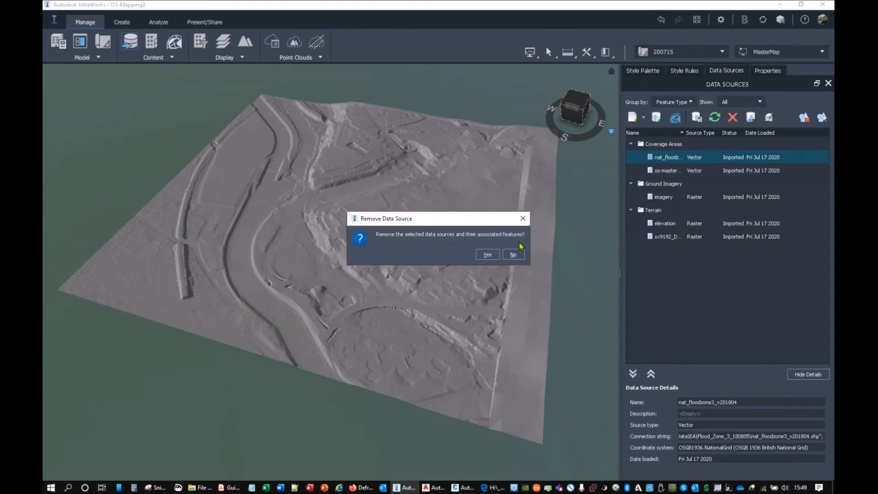
{"action": "left_click", "coordinate": [487, 255]}
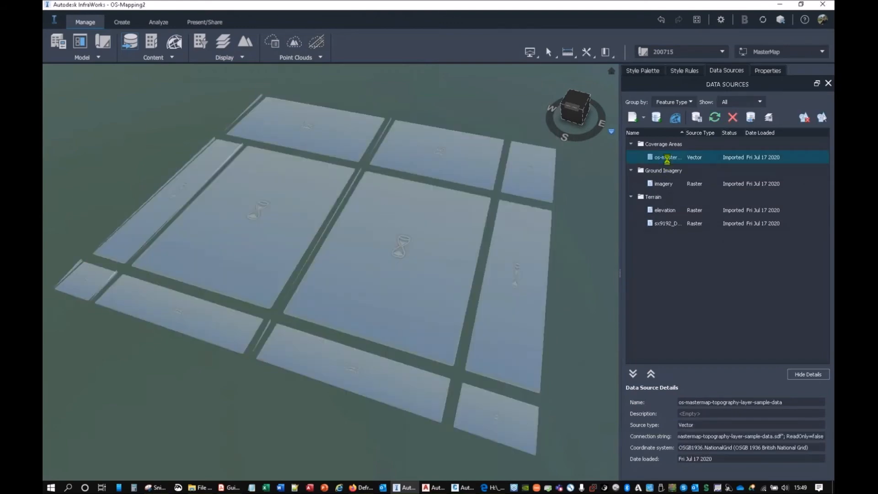
Step: Review the Description and User Data mappings of the MasterMap topography source, and close and refresh it
{"action": "double_click", "coordinate": [659, 158]}
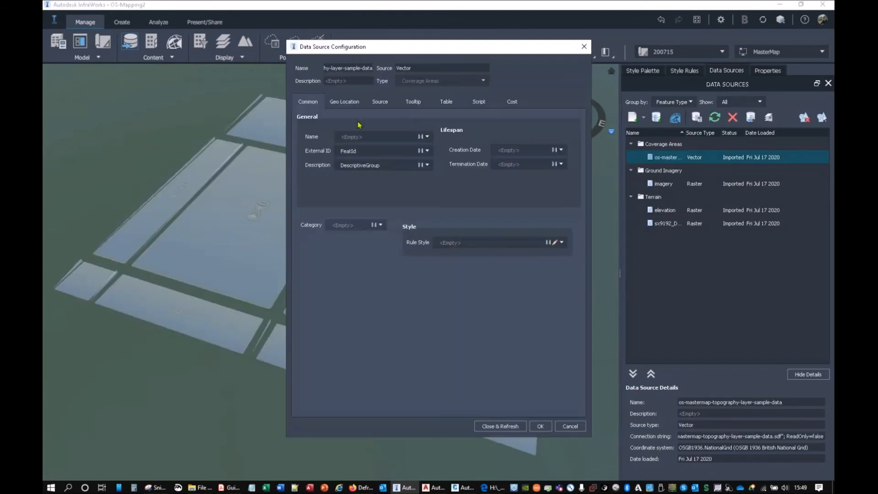
{"action": "left_click", "coordinate": [427, 165]}
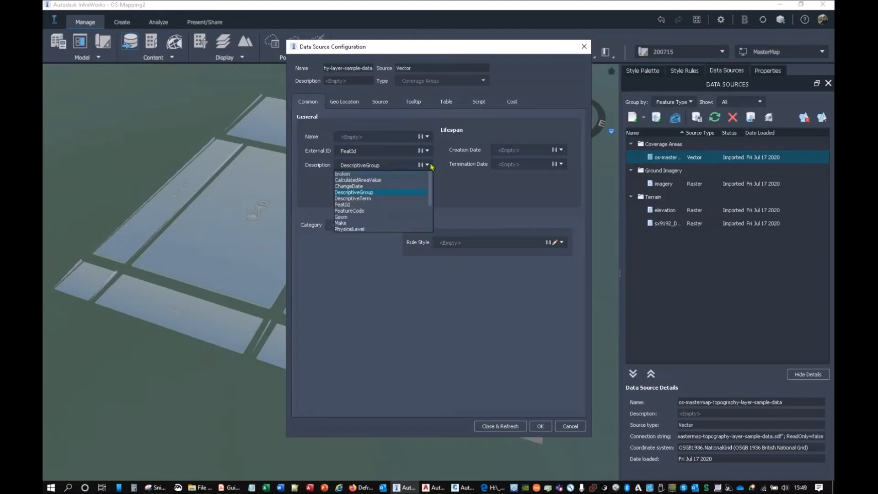
{"action": "left_click", "coordinate": [430, 165]}
{"action": "left_click", "coordinate": [478, 102]}
{"action": "left_click", "coordinate": [446, 103]}
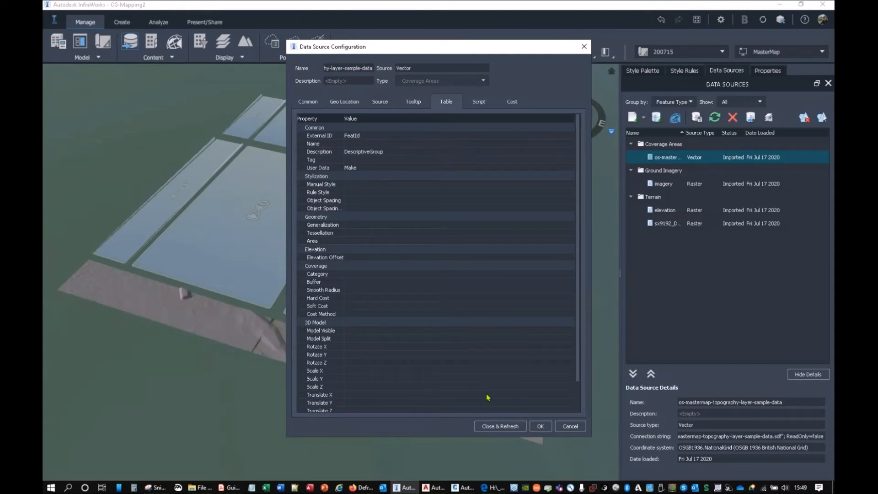
{"action": "left_click", "coordinate": [503, 425]}
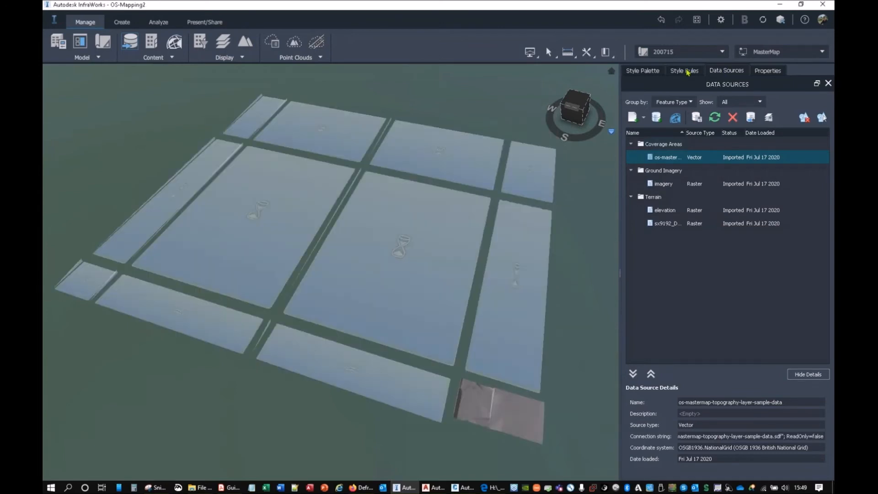
Step: Run the coverage area style rules on the refreshed topography source and select all the rules
{"action": "left_click", "coordinate": [685, 71]}
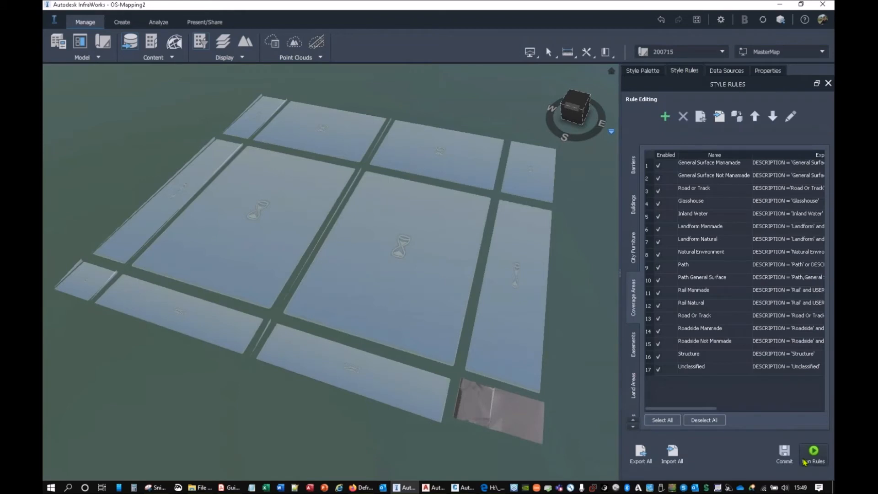
{"action": "left_click", "coordinate": [814, 456]}
{"action": "left_click", "coordinate": [662, 421]}
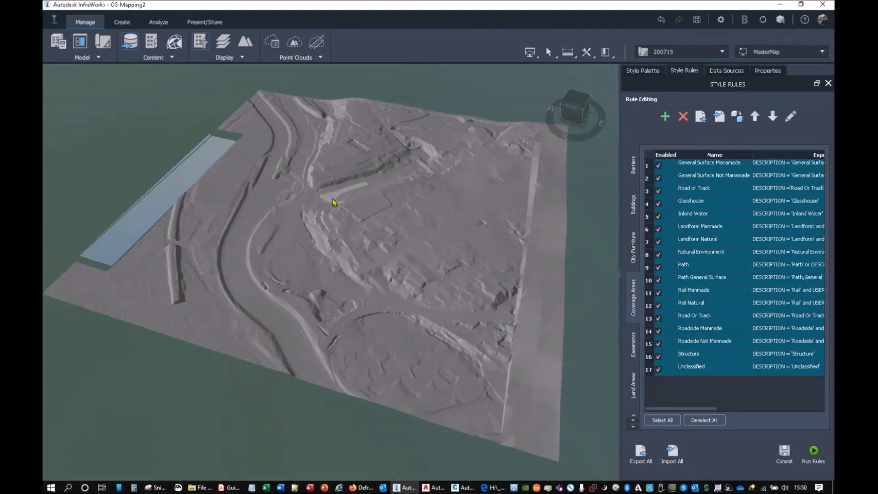
Step: Examine the Description, User Data and Rule Style properties of several MasterMap coverages, and return to the coverage area style rules
{"action": "scroll", "coordinate": [434, 208], "scroll_direction": "up", "scroll_amount": 5}
{"action": "scroll", "coordinate": [434, 208], "scroll_direction": "up", "scroll_amount": 2}
{"action": "left_click", "coordinate": [412, 192]}
{"action": "right_click", "coordinate": [408, 189]}
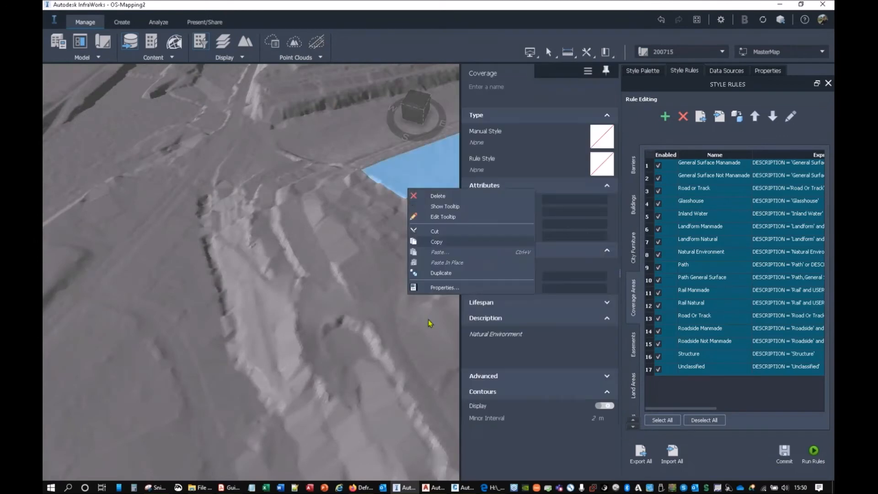
{"action": "left_click", "coordinate": [439, 287]}
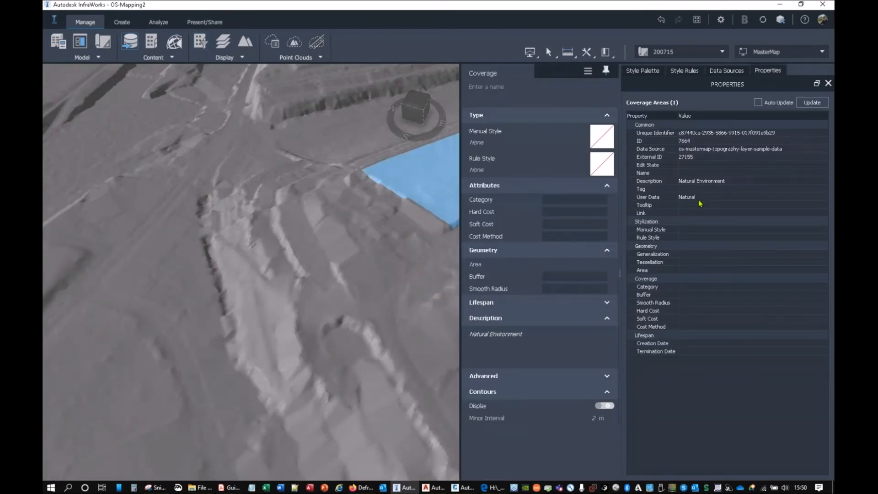
{"action": "left_click", "coordinate": [381, 202]}
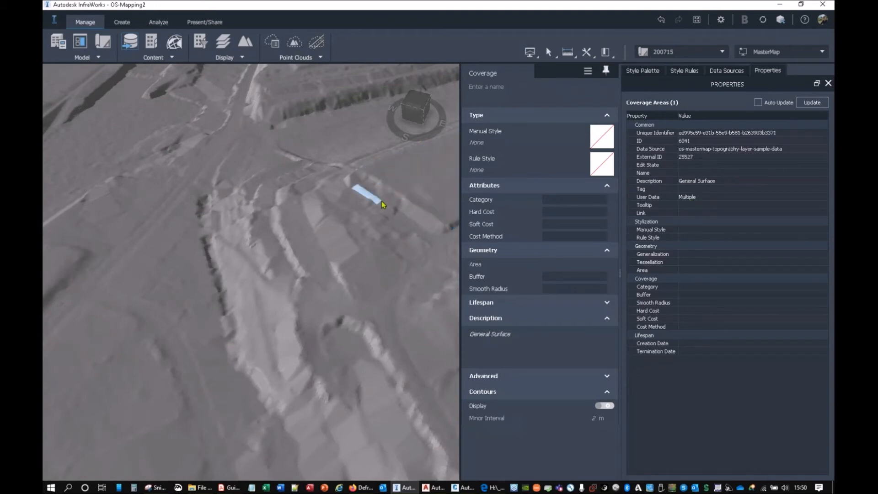
{"action": "left_click", "coordinate": [353, 218]}
{"action": "left_click", "coordinate": [285, 229]}
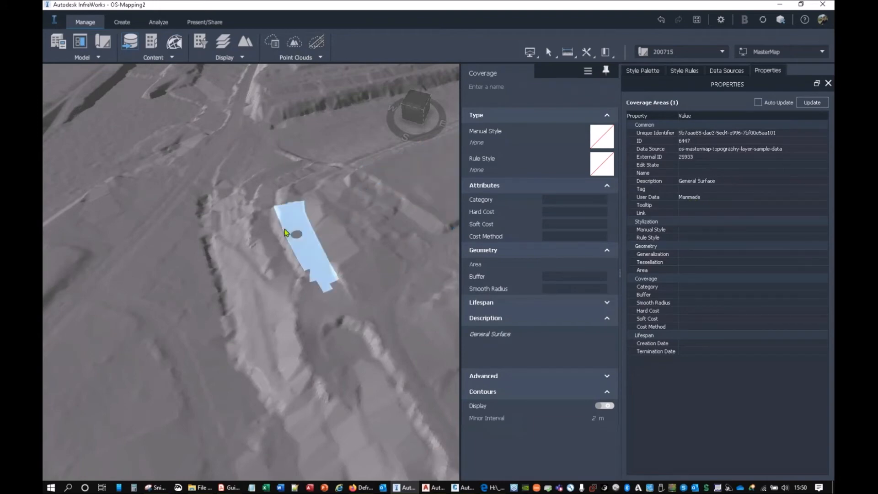
{"action": "left_click", "coordinate": [442, 171]}
{"action": "scroll", "coordinate": [421, 255], "scroll_direction": "down", "scroll_amount": 7}
{"action": "left_click_drag", "start_coordinate": [361, 296], "coordinate": [425, 238]}
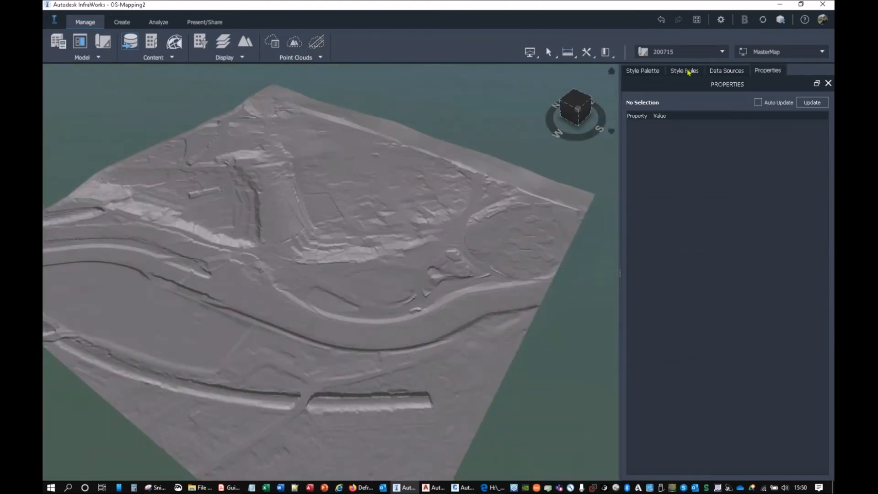
{"action": "left_click", "coordinate": [687, 71]}
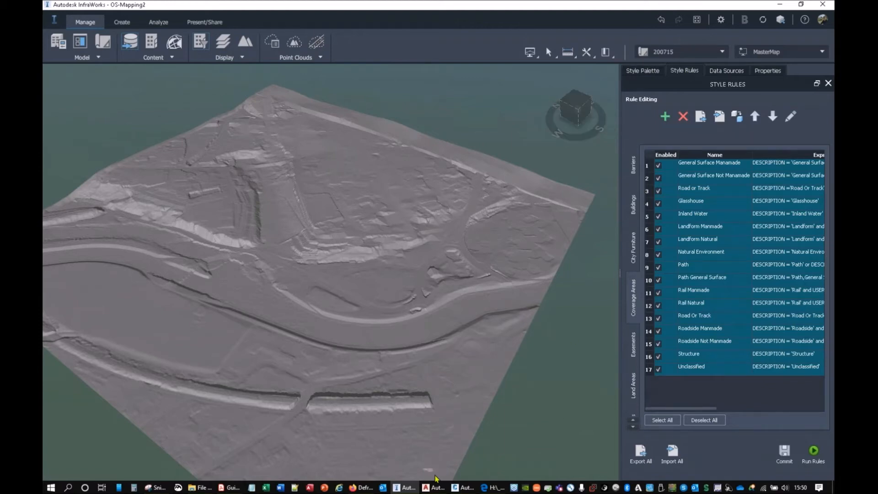
Step: Switch to AutoCAD Map 3D and set the workspace to IWR_M3D
{"action": "left_click", "coordinate": [431, 487]}
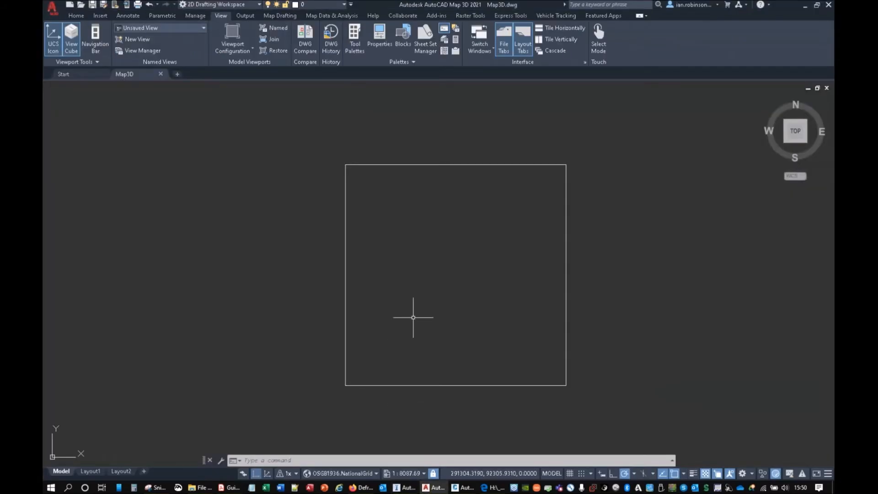
{"action": "left_click", "coordinate": [85, 16]}
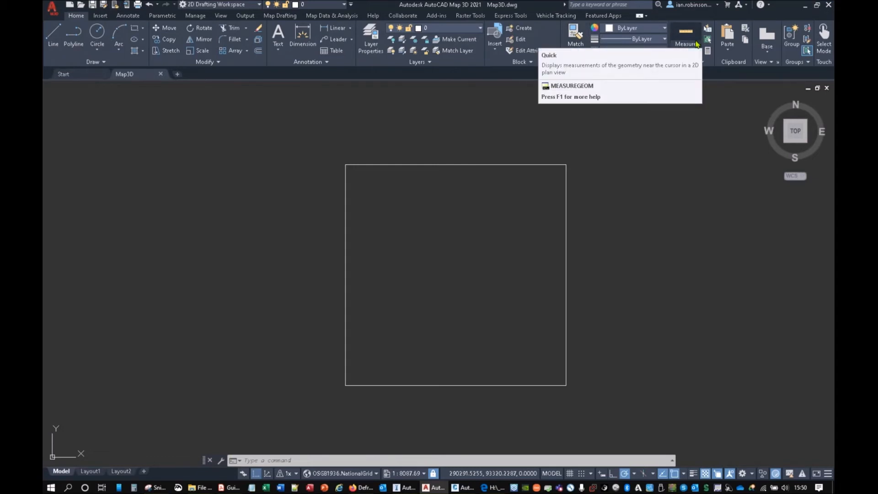
{"action": "left_click", "coordinate": [258, 5]}
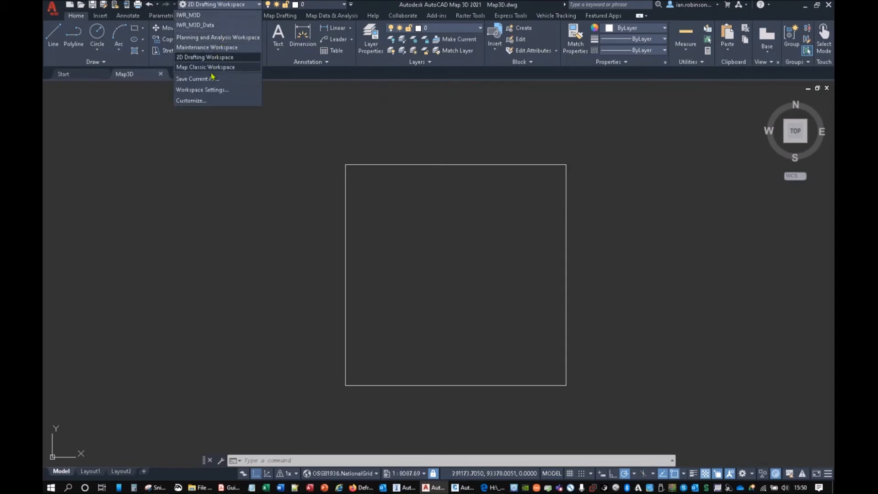
{"action": "left_click", "coordinate": [196, 15]}
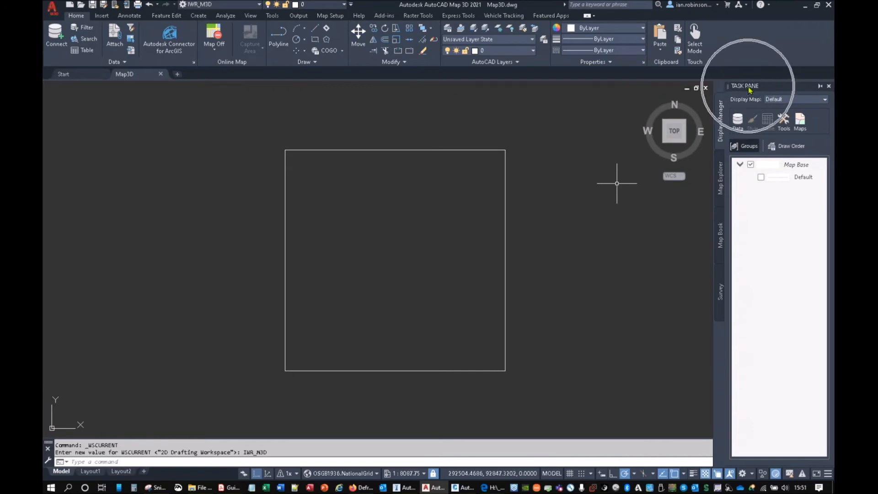
Step: Open the data connection window and review the ODBC, Oracle and PostgreSQL connection providers
{"action": "left_click", "coordinate": [737, 122]}
{"action": "left_click", "coordinate": [761, 131]}
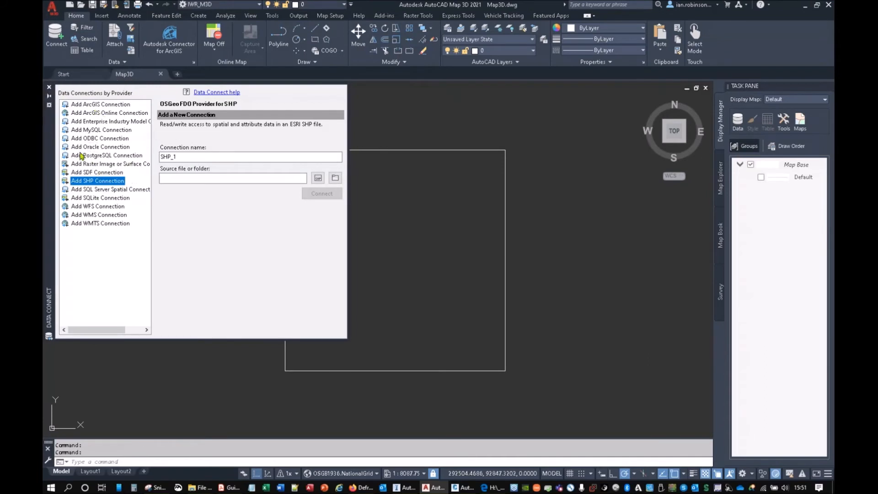
{"action": "left_click", "coordinate": [101, 139]}
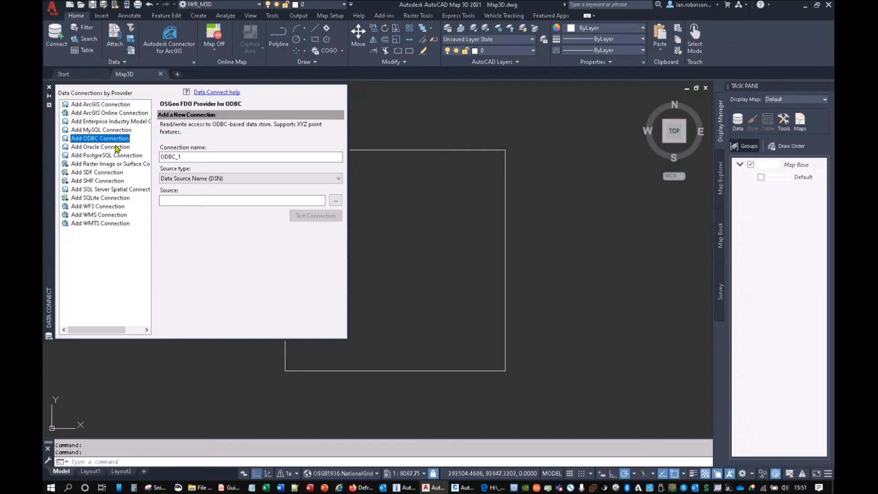
{"action": "left_click", "coordinate": [112, 147]}
{"action": "left_click", "coordinate": [109, 156]}
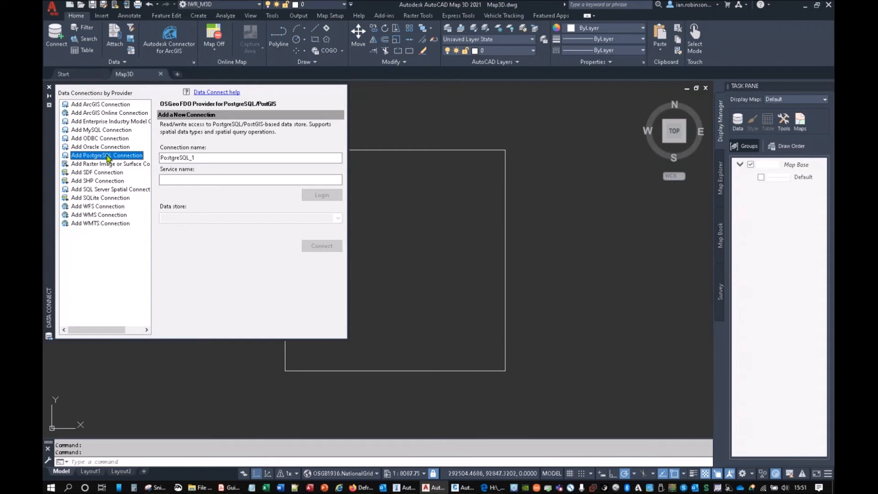
Step: Begin a new raster image or surface connection and name it 1m LIDAR
{"action": "left_click", "coordinate": [111, 164]}
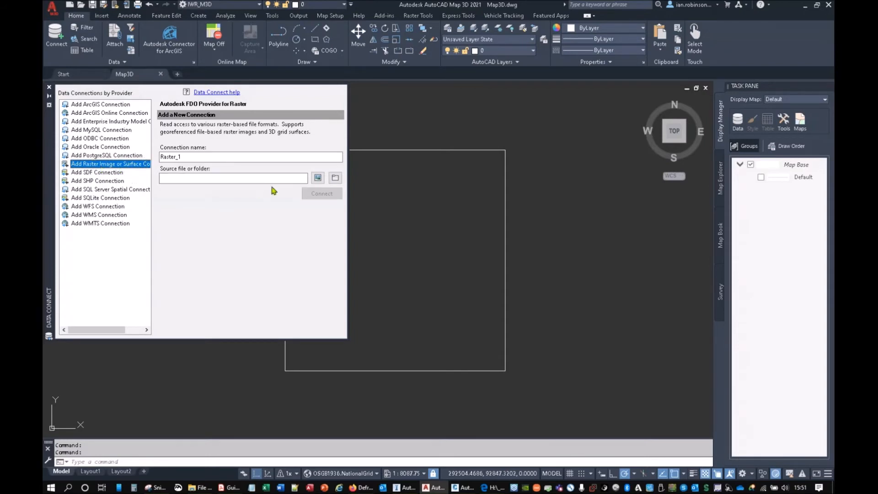
{"action": "left_click_drag", "start_coordinate": [230, 157], "coordinate": [148, 155]}
{"action": "type", "text": "1m LIDAR"}
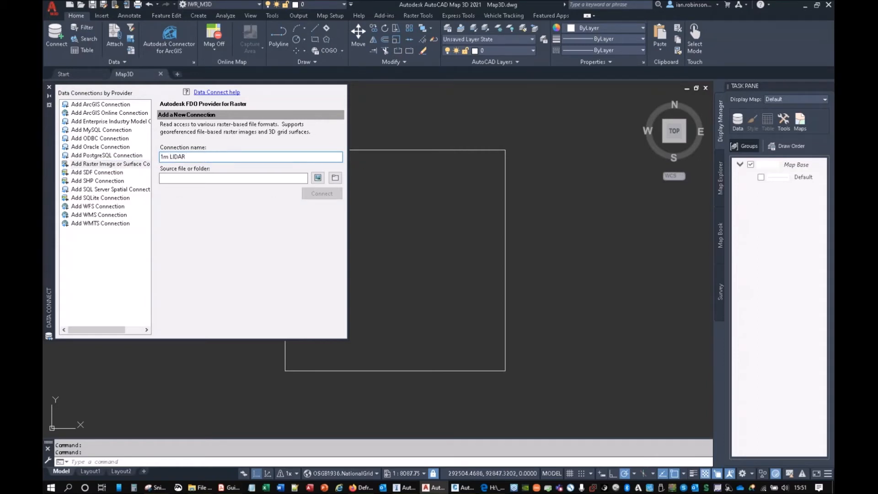
Step: Connect to sx9192_DTM_1m.asc from the EA Airbus DTM folder SX\LIDAR-DTM-1M-SX99 and add it to the map
{"action": "left_click", "coordinate": [318, 177]}
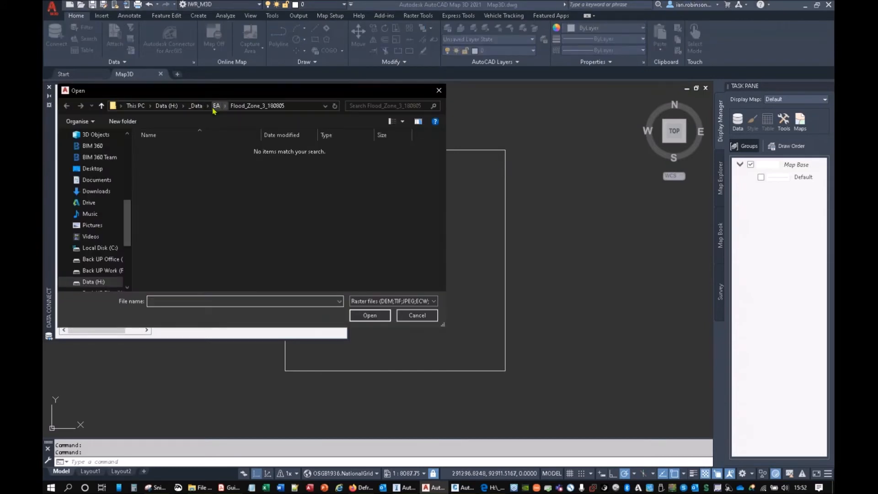
{"action": "left_click", "coordinate": [217, 108]}
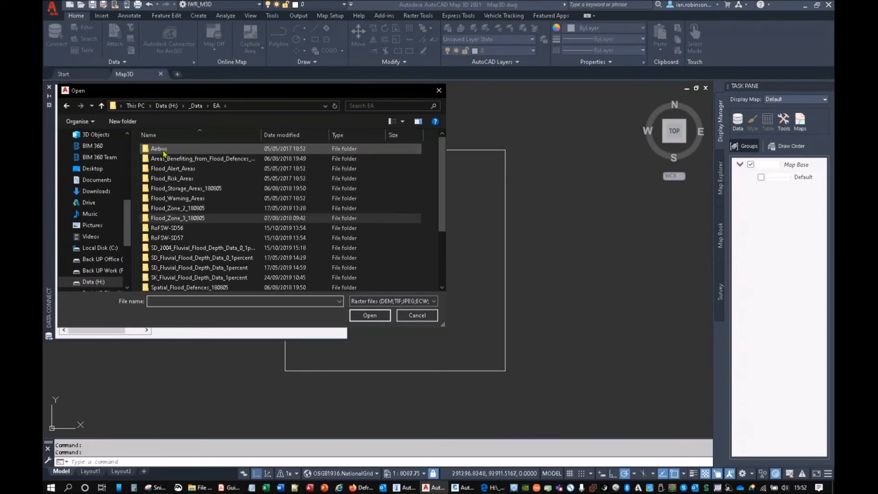
{"action": "double_click", "coordinate": [160, 149]}
{"action": "double_click", "coordinate": [161, 159]}
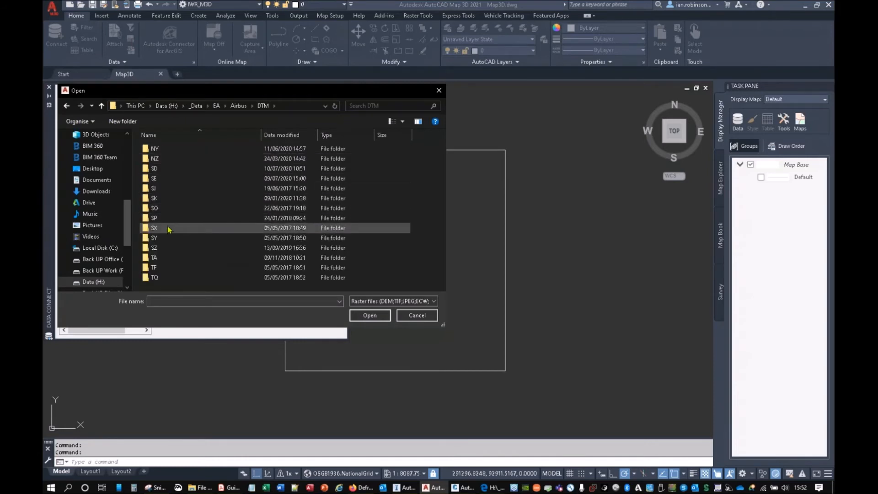
{"action": "double_click", "coordinate": [169, 228]}
{"action": "double_click", "coordinate": [175, 149]}
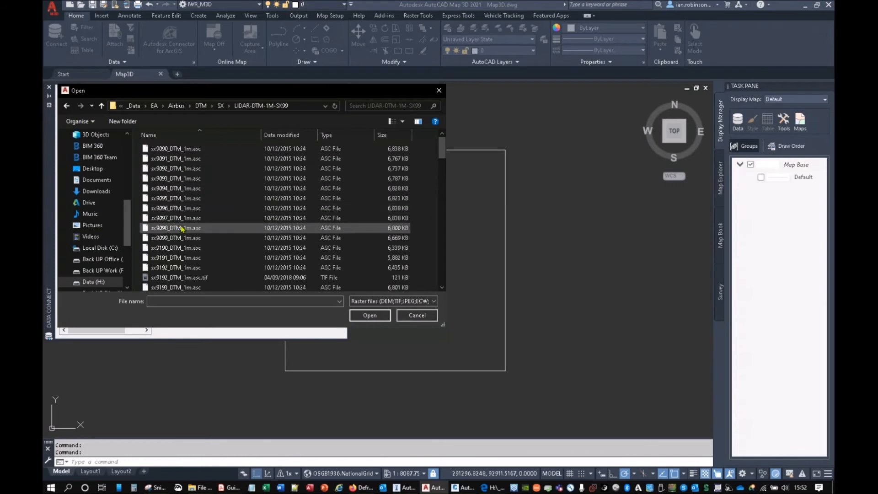
{"action": "left_click", "coordinate": [182, 270]}
{"action": "left_click", "coordinate": [366, 315]}
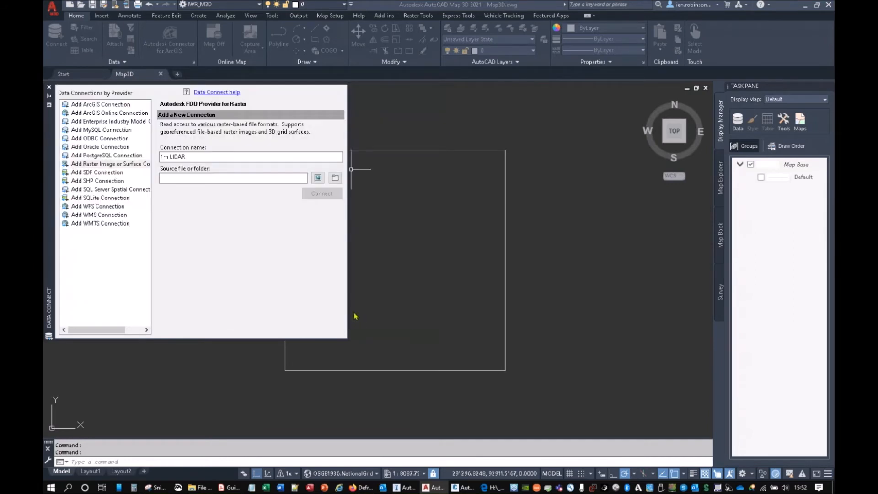
{"action": "left_click", "coordinate": [322, 193]}
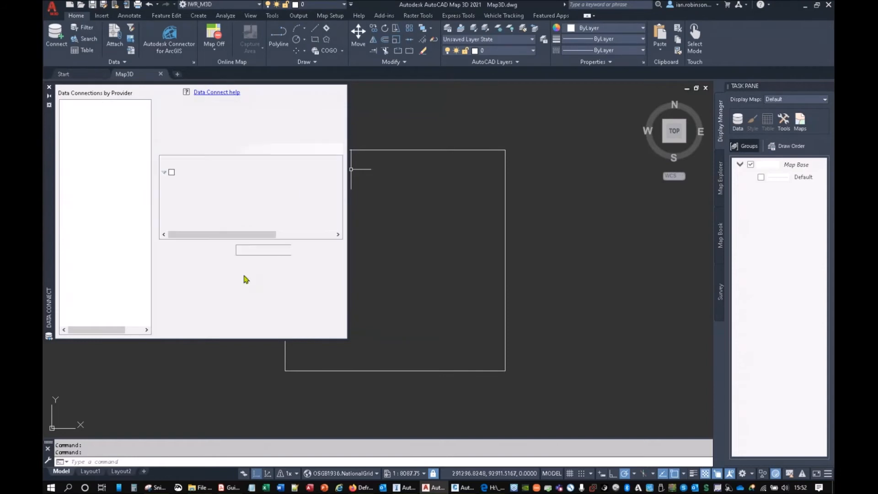
{"action": "left_click", "coordinate": [328, 250]}
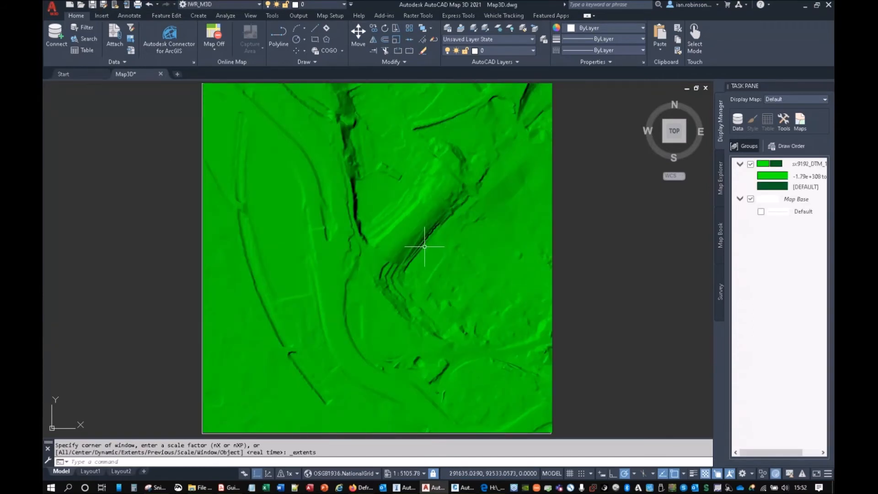
Step: Style the LIDAR layer with a Height theme using the USGS National Map palette, apply it and close the style editor
{"action": "double_click", "coordinate": [768, 164]}
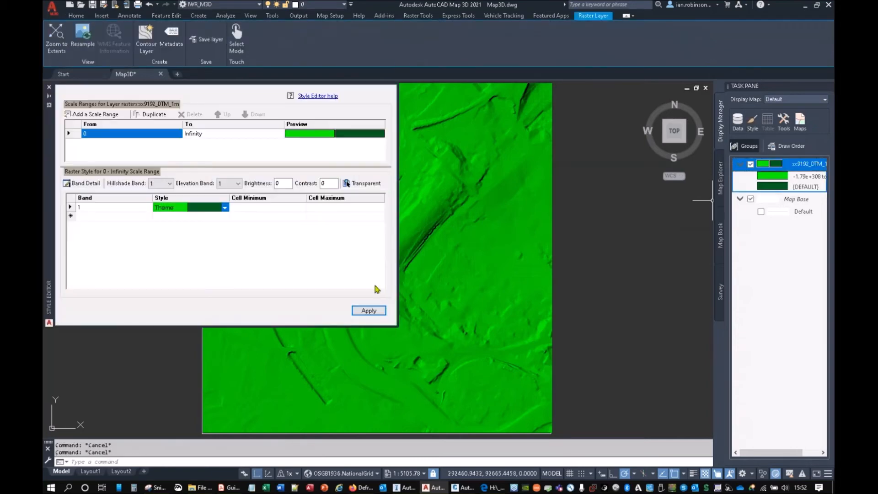
{"action": "left_click", "coordinate": [224, 208]}
{"action": "left_click", "coordinate": [186, 209]}
{"action": "left_click", "coordinate": [168, 219]}
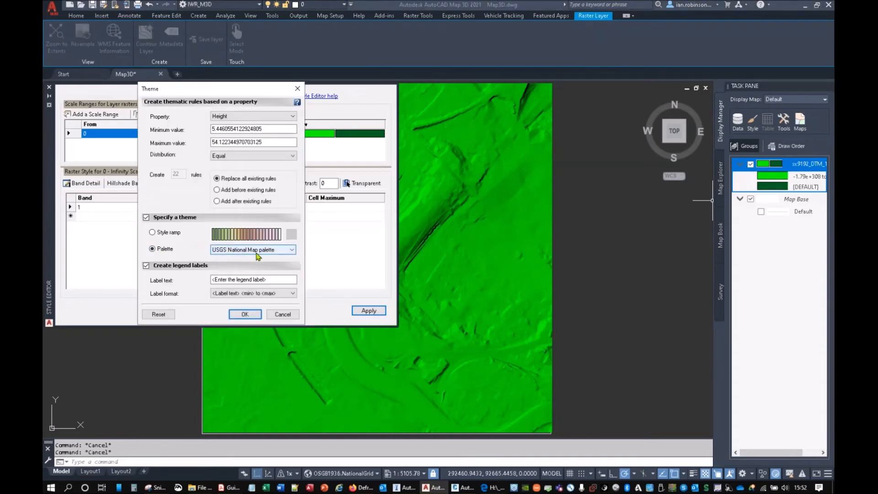
{"action": "left_click", "coordinate": [257, 251]}
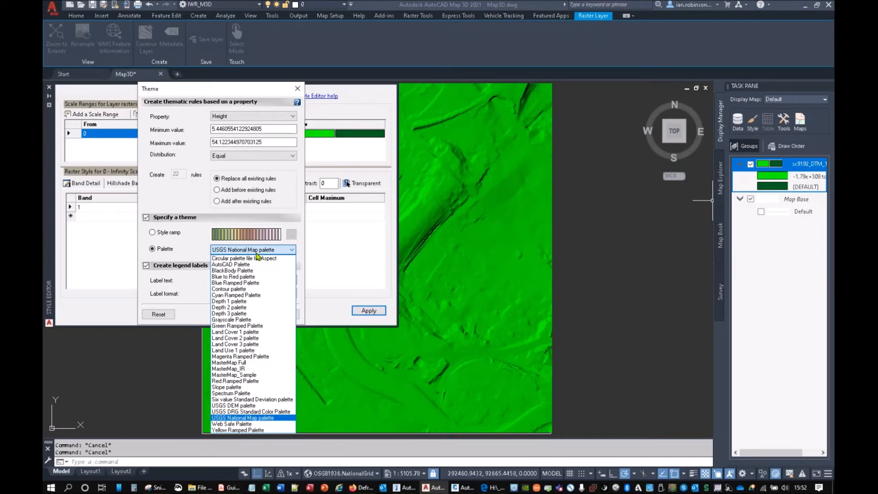
{"action": "left_click", "coordinate": [256, 252]}
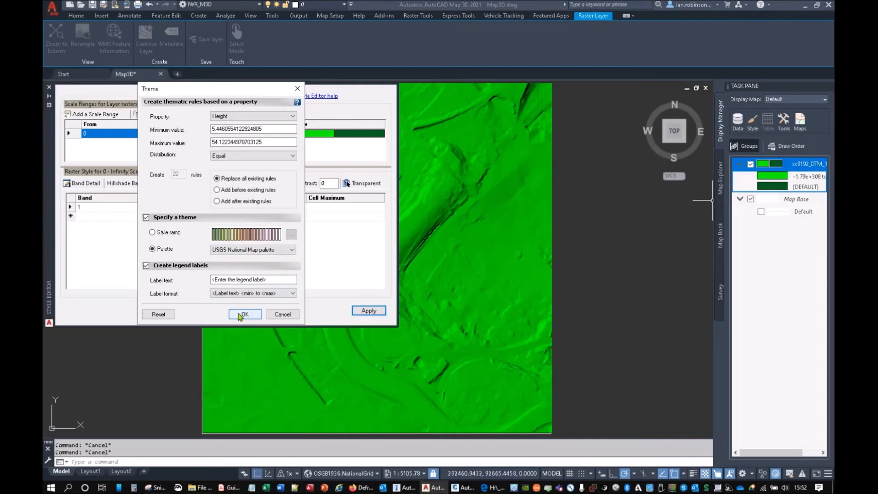
{"action": "left_click", "coordinate": [239, 314]}
{"action": "left_click", "coordinate": [369, 310]}
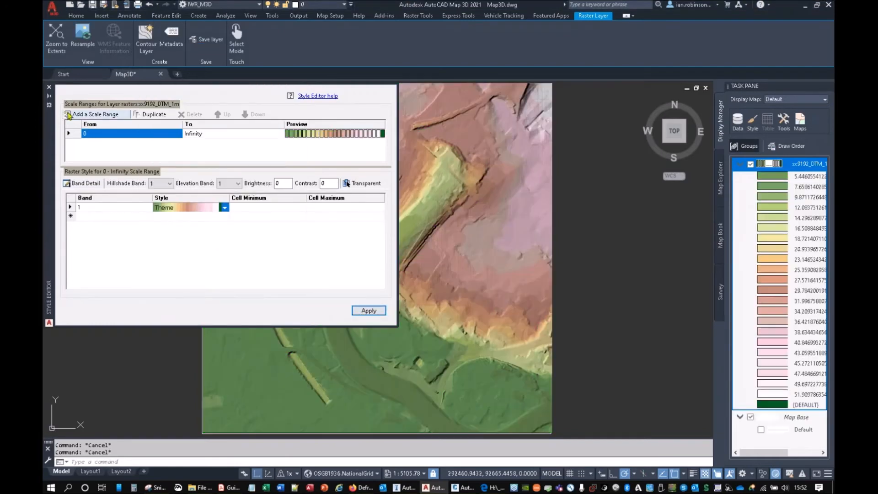
{"action": "left_click", "coordinate": [50, 88]}
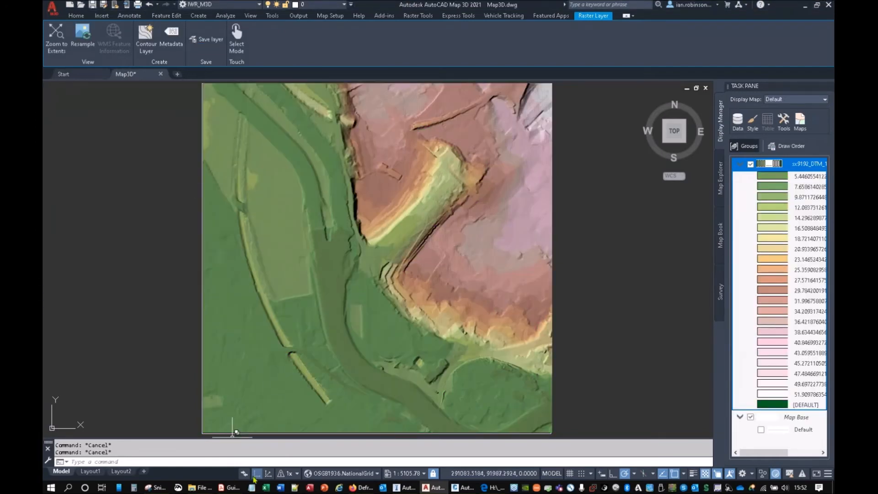
Step: Examine the themed LIDAR terrain in 3D from the front and return to the 2D view
{"action": "left_click", "coordinate": [267, 476]}
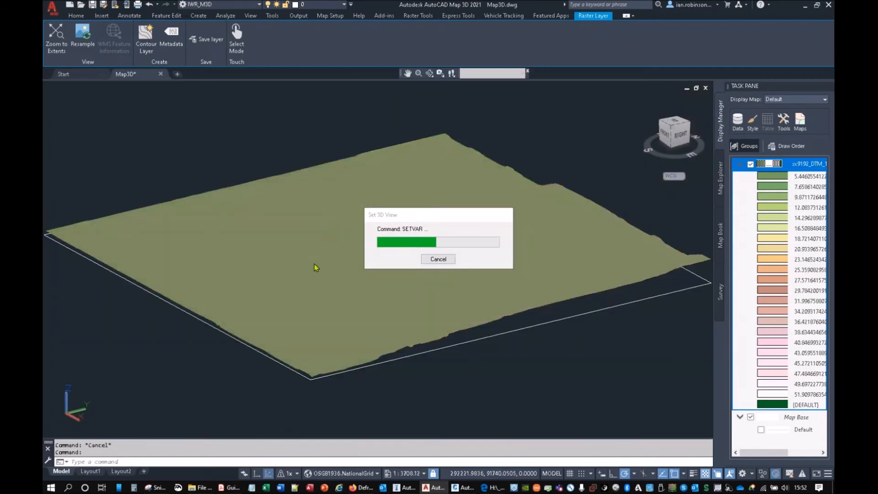
{"action": "middle_click_drag", "start_coordinate": [281, 269], "coordinate": [417, 302], "text": "shift"}
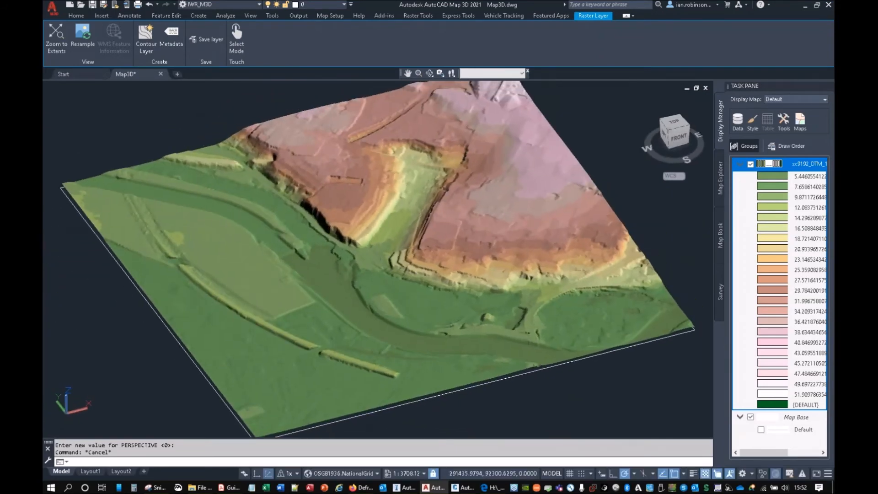
{"action": "scroll", "coordinate": [417, 302], "scroll_direction": "up", "scroll_amount": 3}
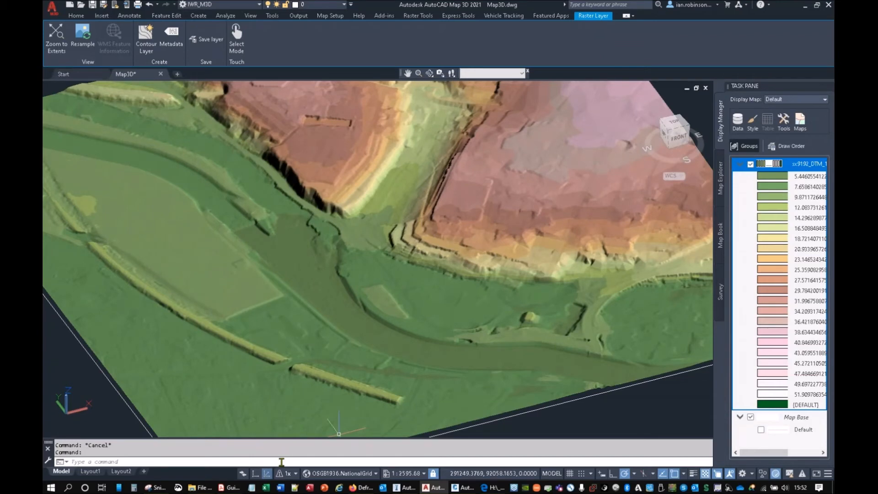
{"action": "left_click", "coordinate": [265, 476]}
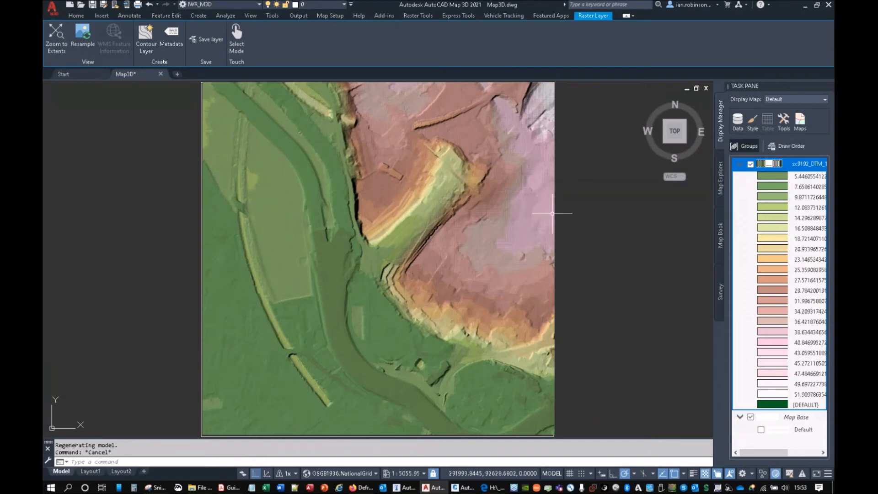
Step: Begin a new SHP data connection and name it FZ3
{"action": "left_click", "coordinate": [738, 122]}
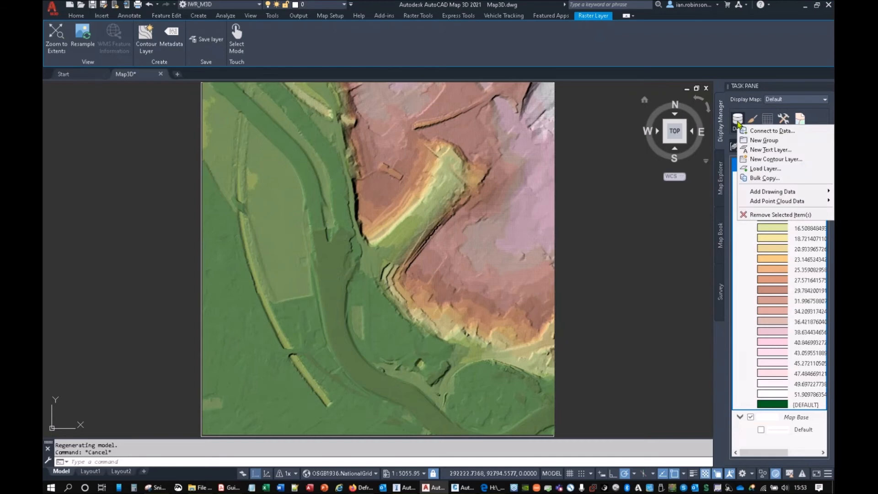
{"action": "left_click", "coordinate": [753, 130]}
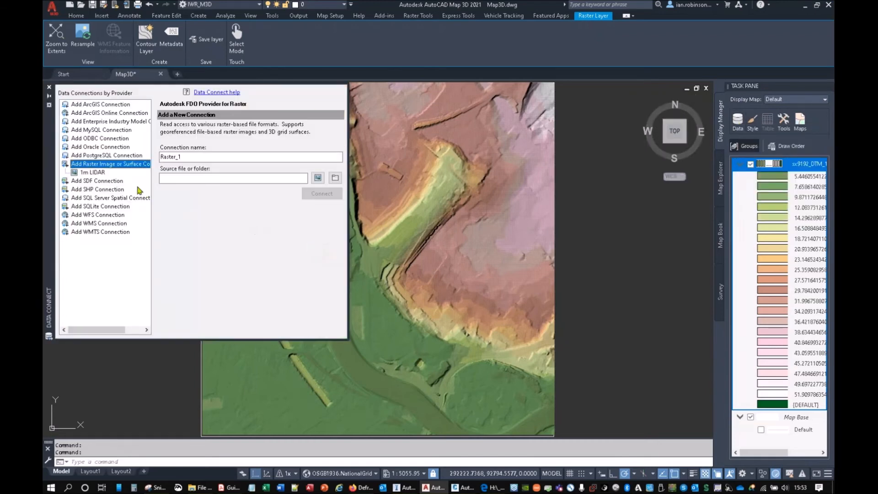
{"action": "left_click", "coordinate": [99, 190]}
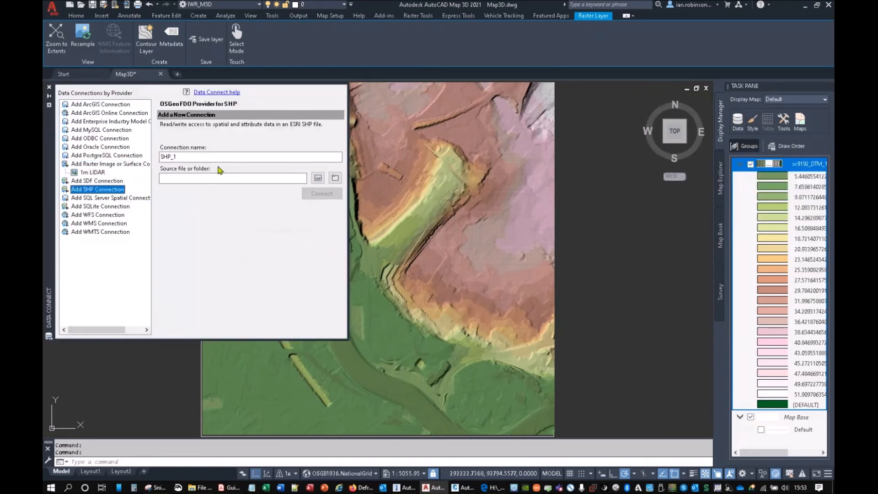
{"action": "double_click", "coordinate": [207, 155]}
{"action": "type", "text": "FZ3"}
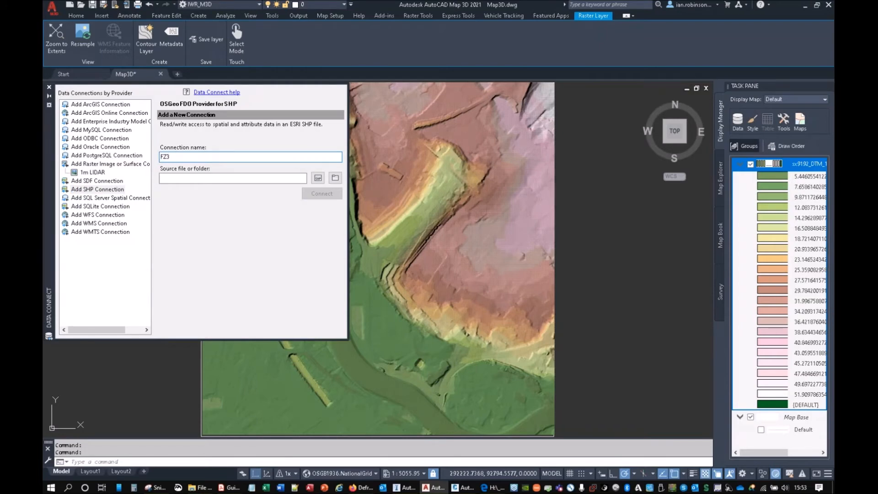
Step: Connect FZ3 to nat_floodzone3_v201804.shp in the EA Flood_Zone_3_180805 folder
{"action": "left_click", "coordinate": [318, 177]}
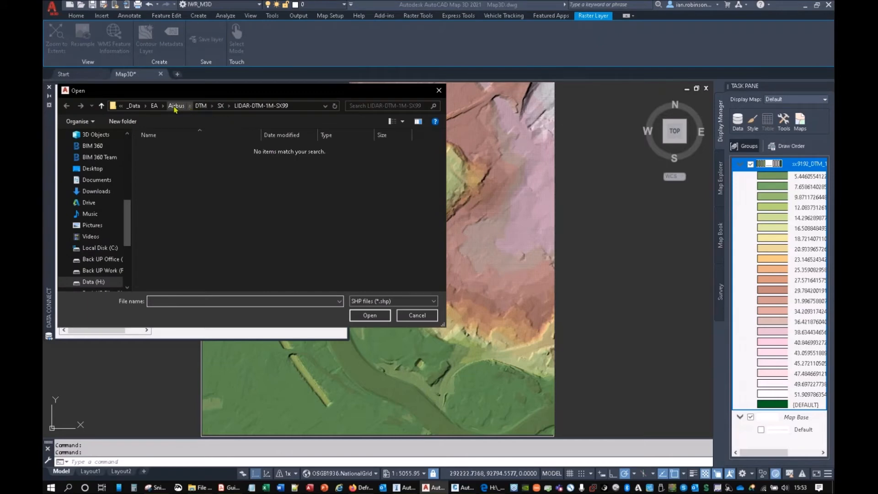
{"action": "left_click", "coordinate": [154, 105]}
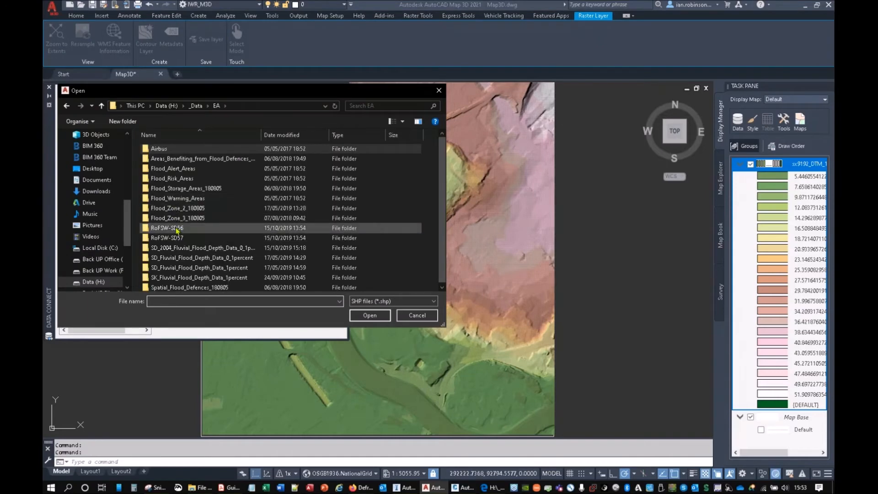
{"action": "double_click", "coordinate": [174, 218]}
{"action": "left_click", "coordinate": [191, 150]}
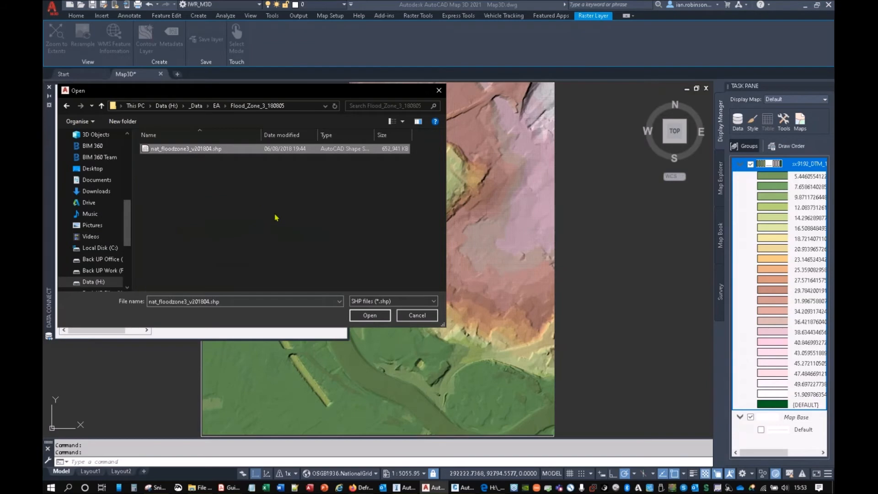
{"action": "left_click", "coordinate": [365, 316]}
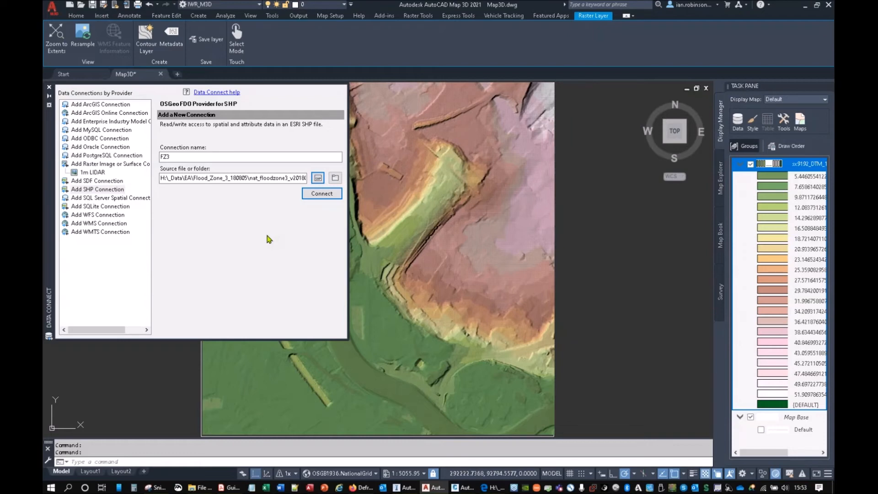
{"action": "left_click", "coordinate": [322, 194]}
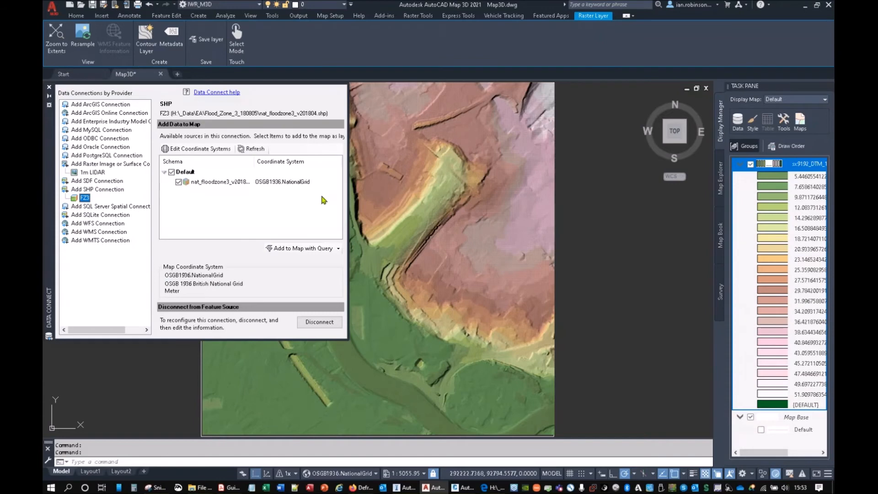
Step: Add the flood zone 3 layer to the map with a query for features touching a rectangle around the LIDAR tile
{"action": "left_click", "coordinate": [338, 248]}
{"action": "left_click", "coordinate": [304, 269]}
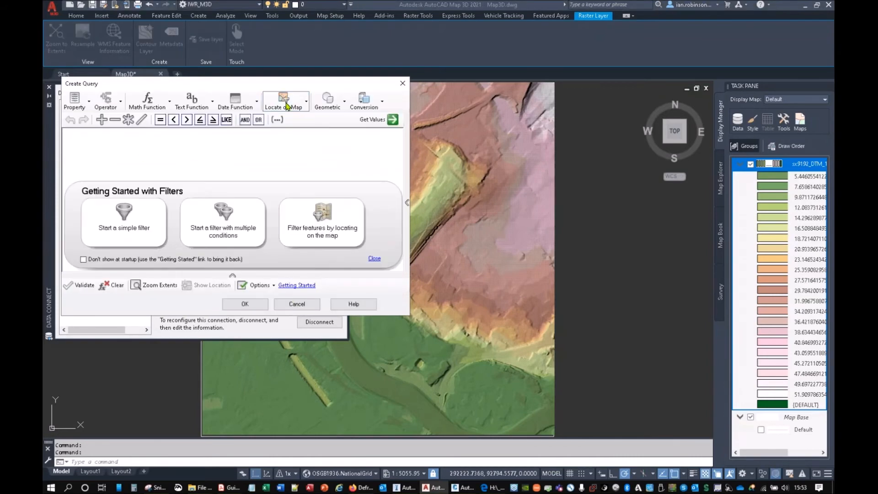
{"action": "left_click", "coordinate": [285, 100]}
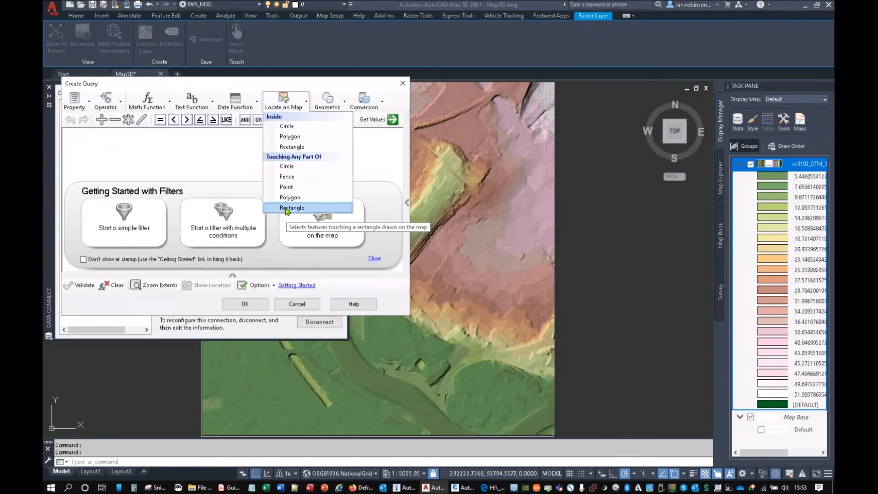
{"action": "left_click", "coordinate": [286, 208]}
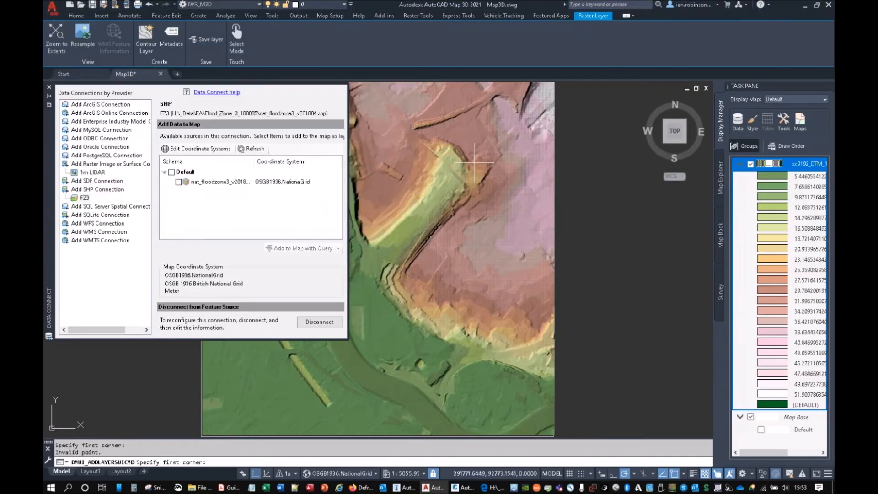
{"action": "left_click", "coordinate": [552, 86]}
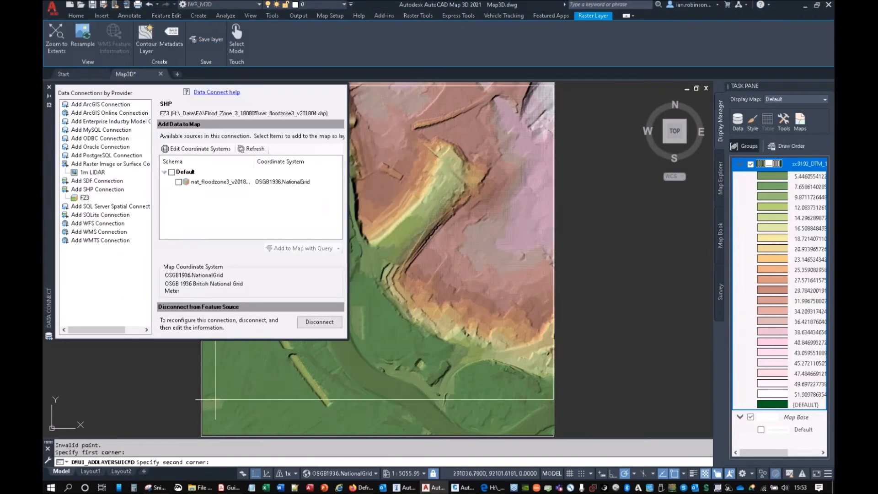
{"action": "left_click", "coordinate": [201, 434]}
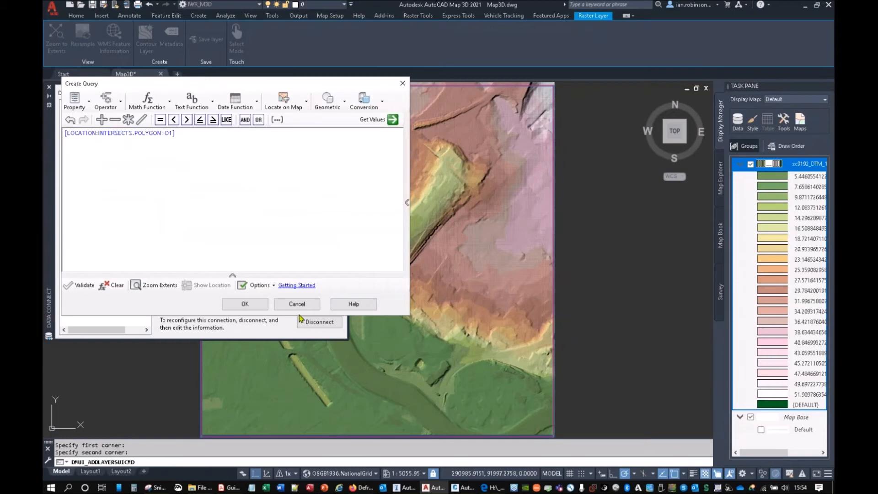
{"action": "key", "text": "Return"}
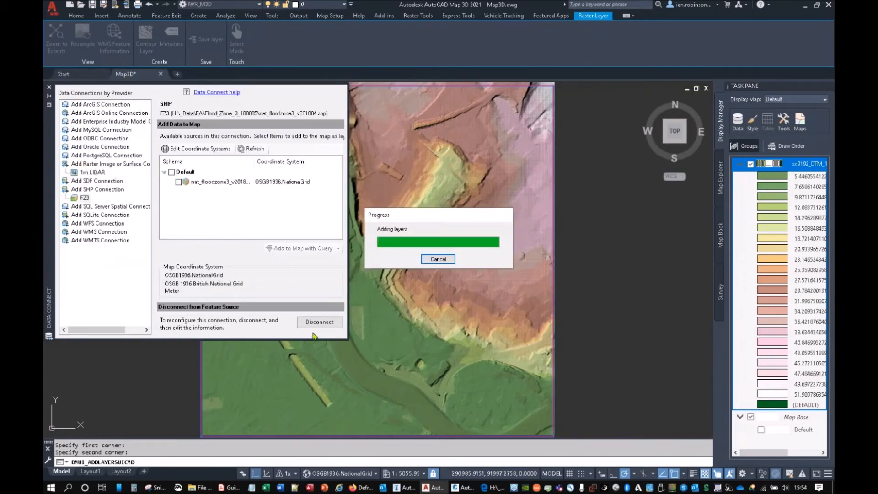
{"action": "left_click", "coordinate": [48, 87]}
{"action": "scroll", "coordinate": [428, 242], "scroll_direction": "down", "scroll_amount": 9}
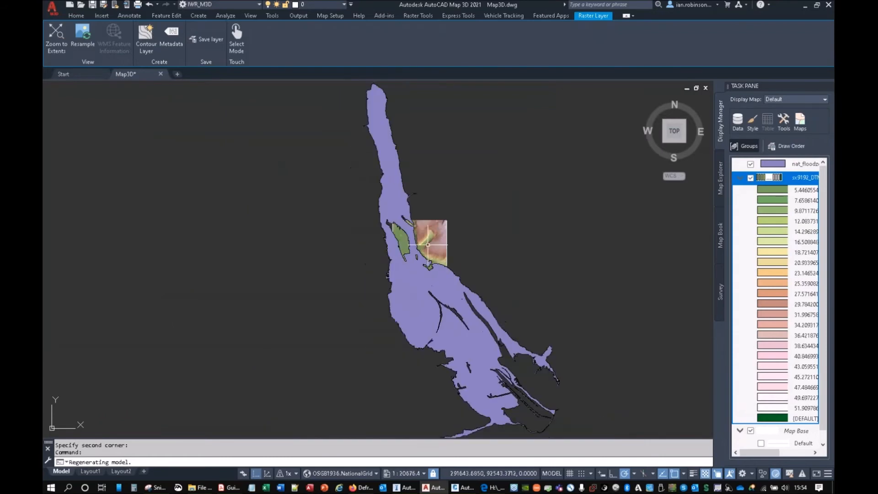
Step: Examine the flood zone extents over the LIDAR terrain in 2D and 3D and return to the 2D view
{"action": "scroll", "coordinate": [428, 242], "scroll_direction": "up", "scroll_amount": 5}
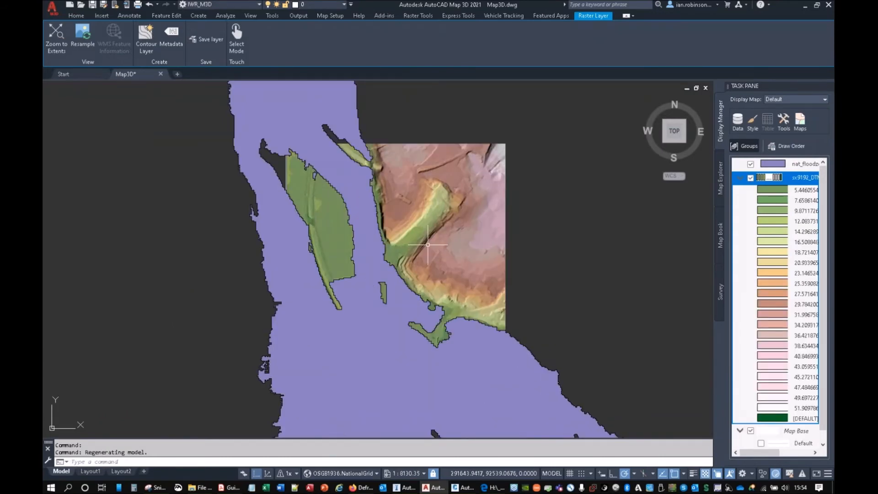
{"action": "middle_click_drag", "start_coordinate": [427, 244], "coordinate": [391, 202]}
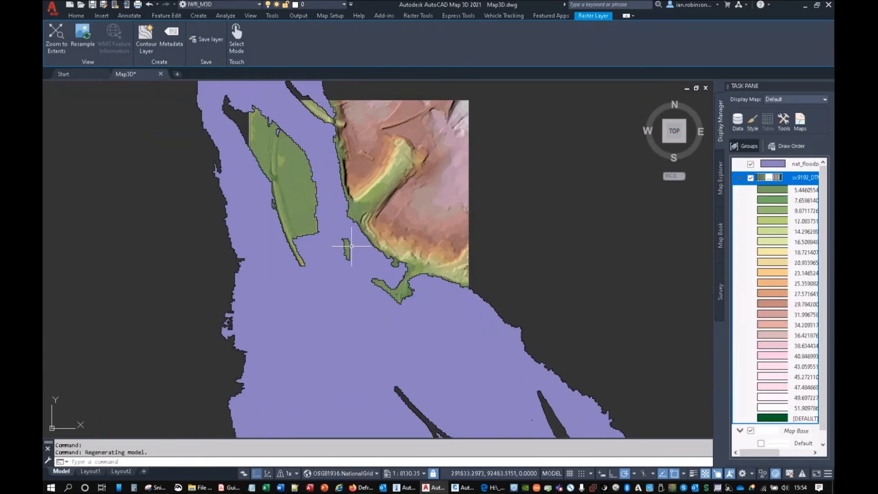
{"action": "left_click", "coordinate": [268, 474]}
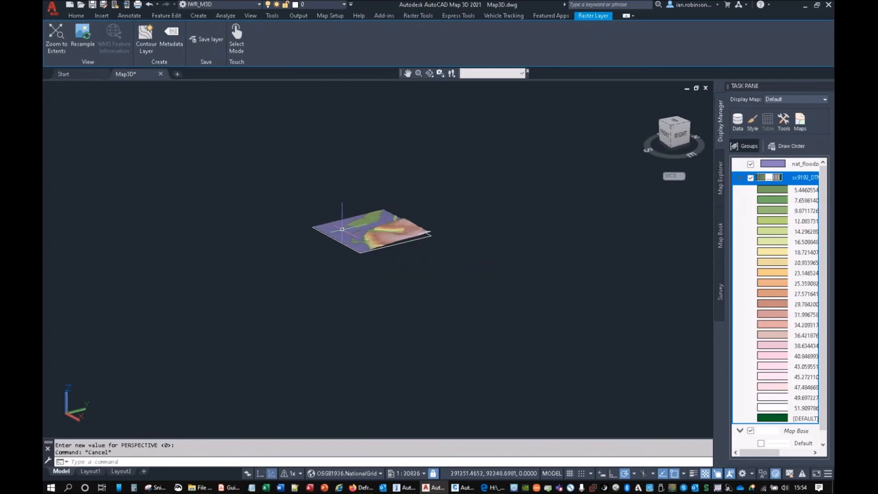
{"action": "scroll", "coordinate": [342, 229], "scroll_direction": "up", "scroll_amount": 6}
{"action": "middle_click_drag", "start_coordinate": [333, 257], "coordinate": [444, 331], "text": "shift"}
{"action": "scroll", "coordinate": [457, 280], "scroll_direction": "up", "scroll_amount": 6}
{"action": "scroll", "coordinate": [408, 283], "scroll_direction": "down", "scroll_amount": 4}
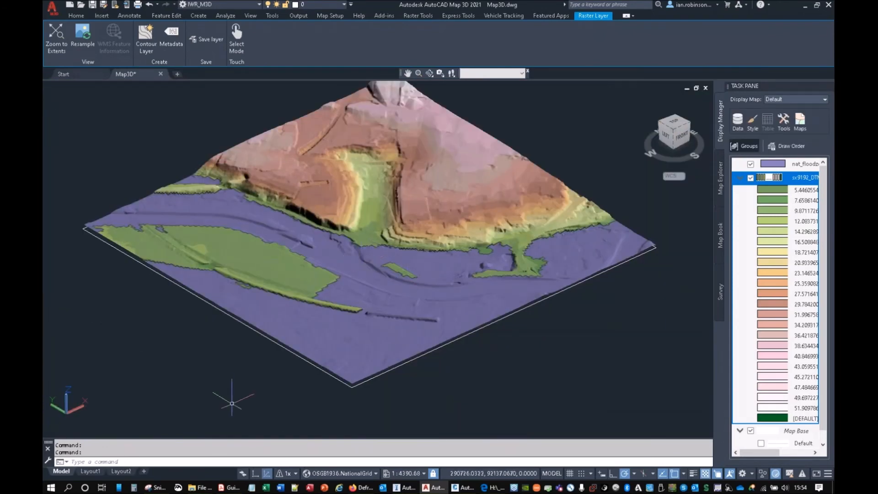
{"action": "left_click", "coordinate": [255, 476]}
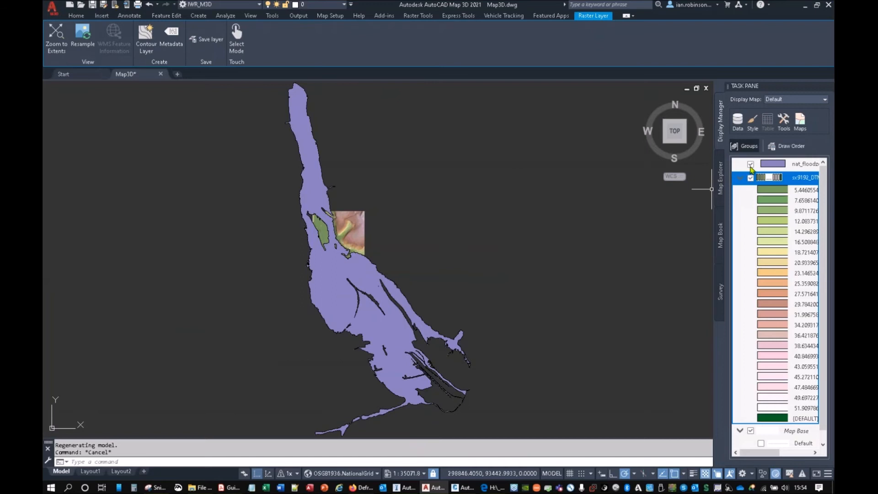
Step: Hide the flood zone layer and add os-mastermap-topography-layer-sample-data.sdf from the Building Heights folder to the map
{"action": "left_click", "coordinate": [750, 164]}
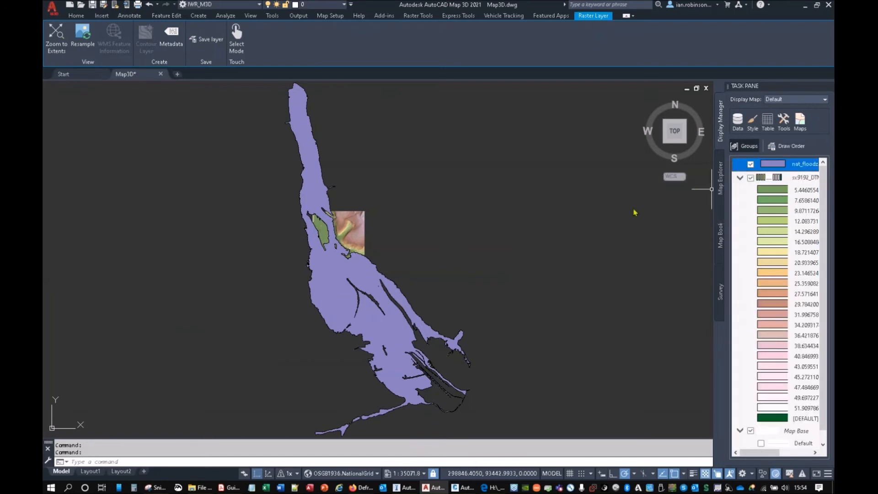
{"action": "scroll", "coordinate": [335, 238], "scroll_direction": "up", "scroll_amount": 8}
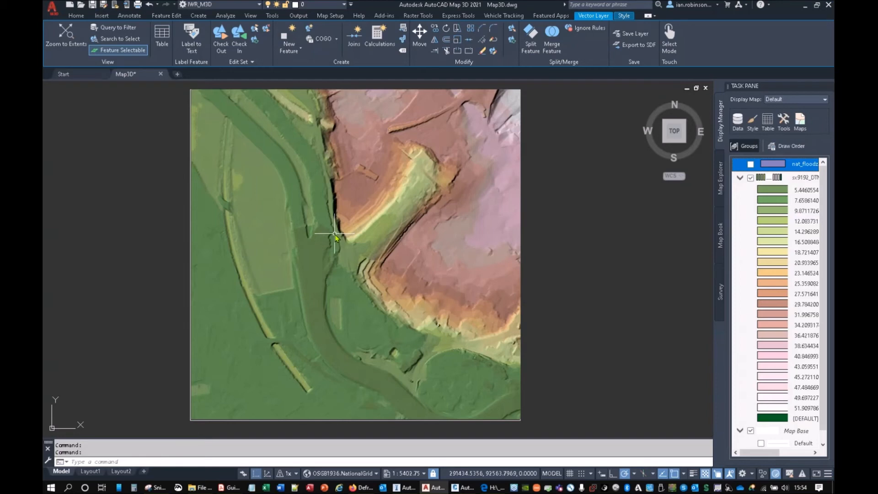
{"action": "left_click", "coordinate": [205, 488]}
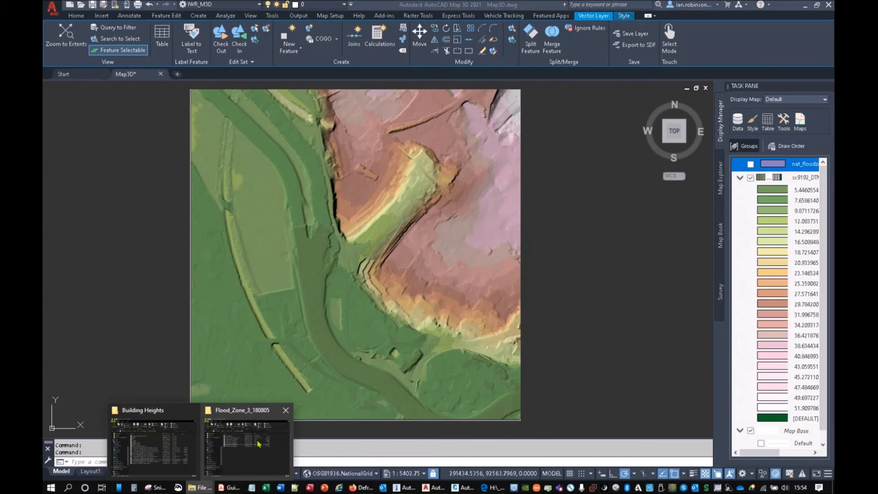
{"action": "left_click", "coordinate": [148, 441]}
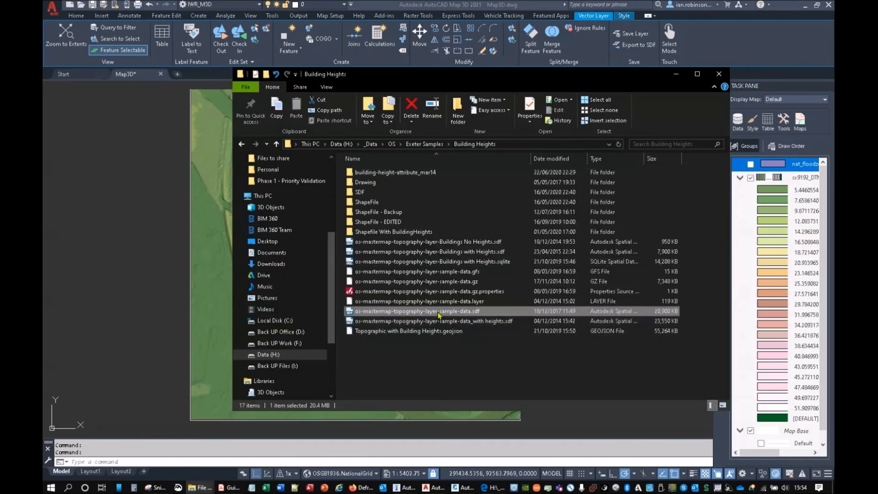
{"action": "mouse_move", "coordinate": [438, 315]}
{"action": "left_mouse_down"}
{"action": "mouse_move", "coordinate": [165, 264]}
{"action": "mouse_move", "coordinate": [159, 252]}
{"action": "left_mouse_up"}
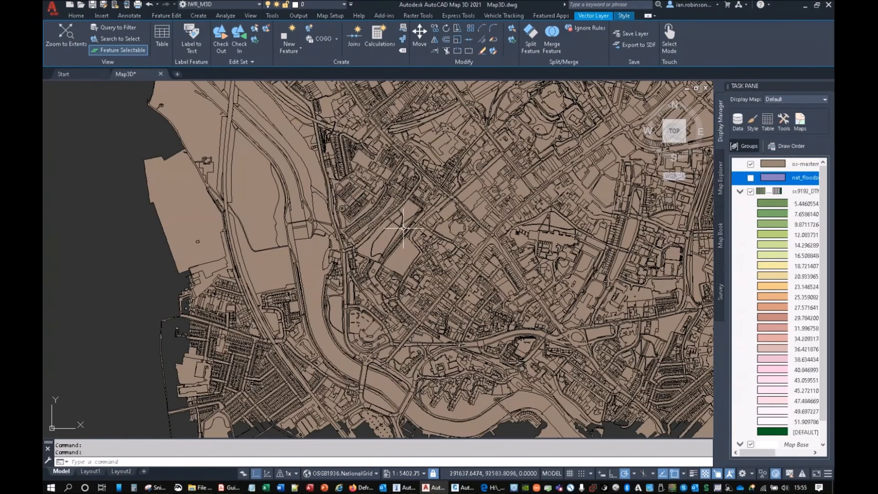
Step: Hide the LIDAR raster layer and remove the fill colour from the OS MasterMap topography layer's default polygon style
{"action": "scroll", "coordinate": [403, 228], "scroll_direction": "down", "scroll_amount": 4}
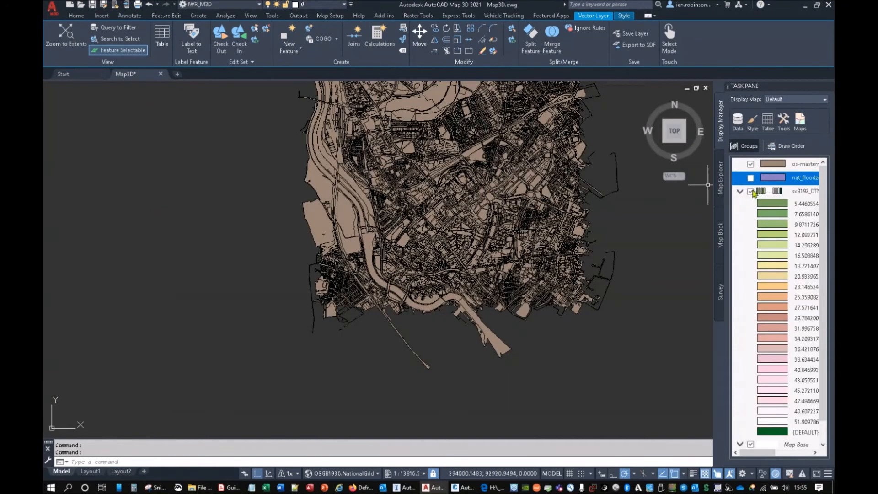
{"action": "left_click", "coordinate": [750, 191]}
{"action": "left_click", "coordinate": [777, 165]}
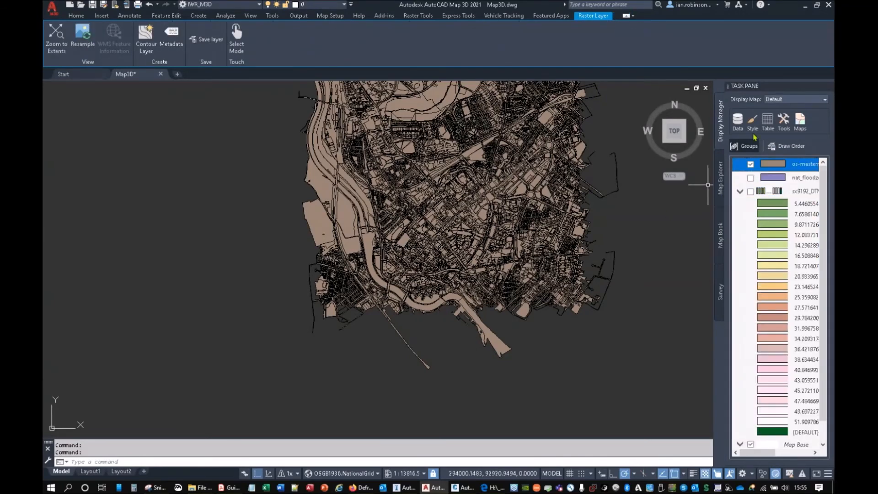
{"action": "left_click", "coordinate": [752, 123]}
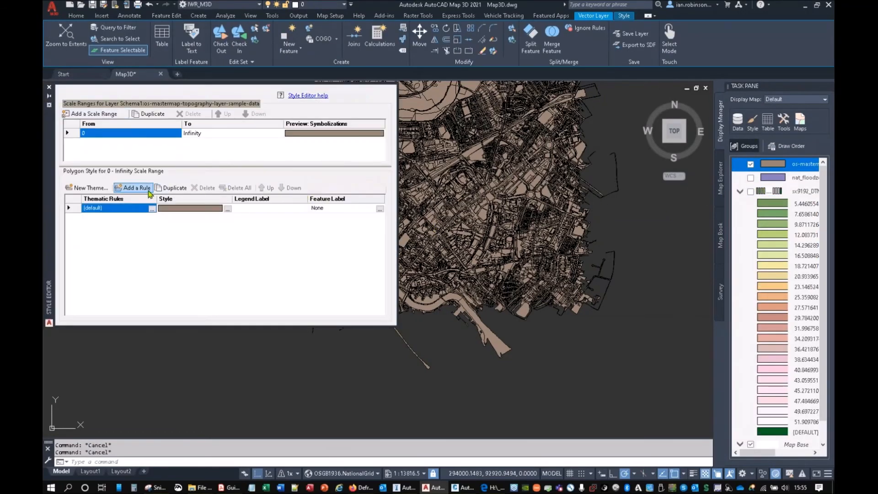
{"action": "left_click", "coordinate": [227, 209]}
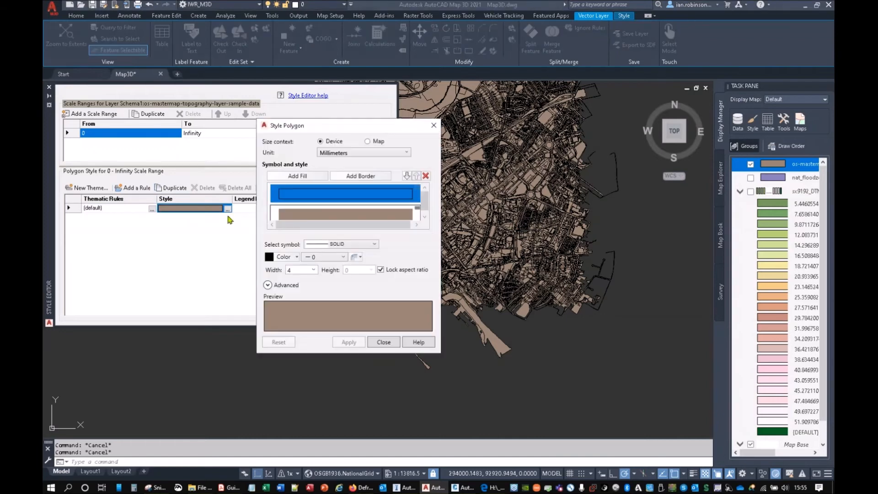
{"action": "left_click", "coordinate": [291, 257]}
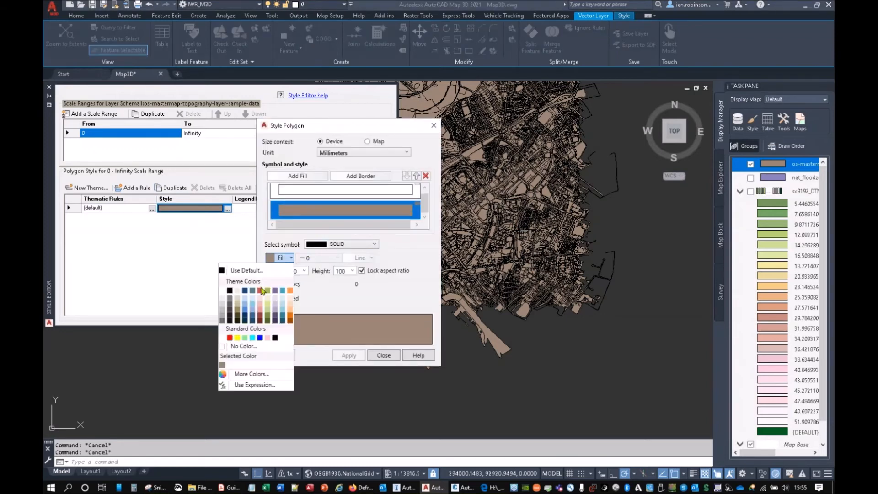
{"action": "left_click", "coordinate": [319, 194]}
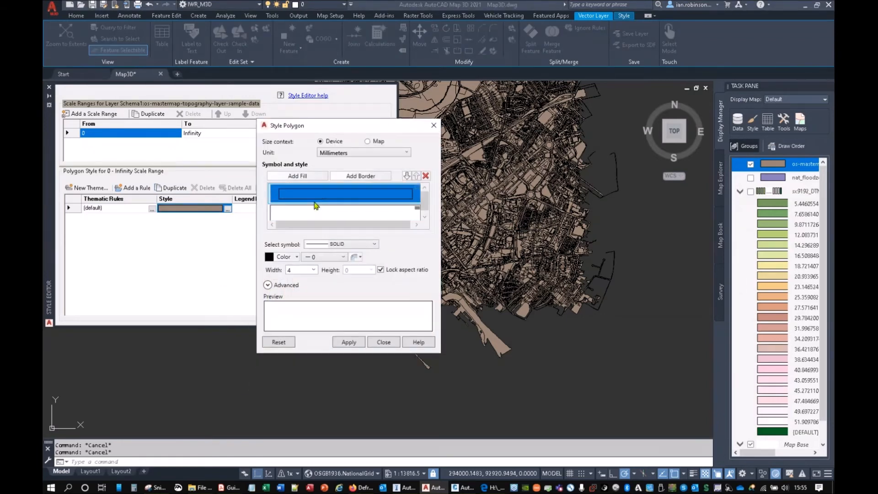
Step: Set the border colour of the topography layer's polygons to white and close the polygon style settings
{"action": "left_click", "coordinate": [285, 258]}
{"action": "left_click", "coordinate": [228, 296]}
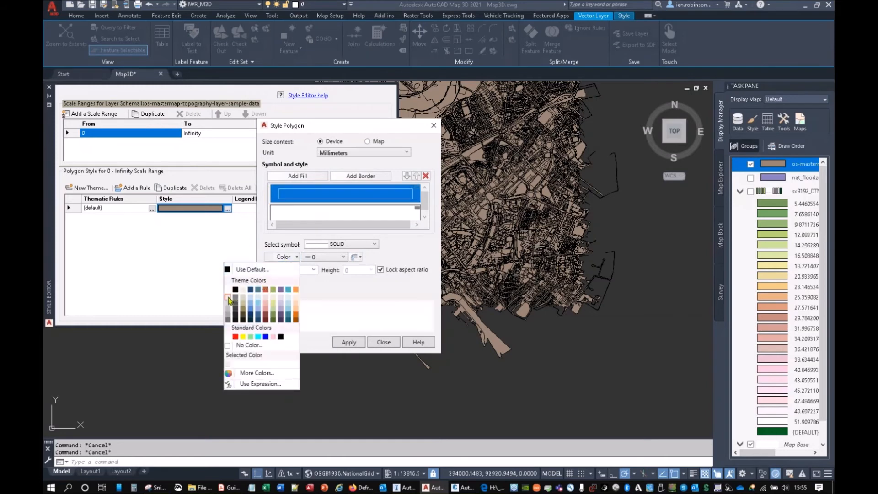
{"action": "left_click", "coordinate": [284, 258]}
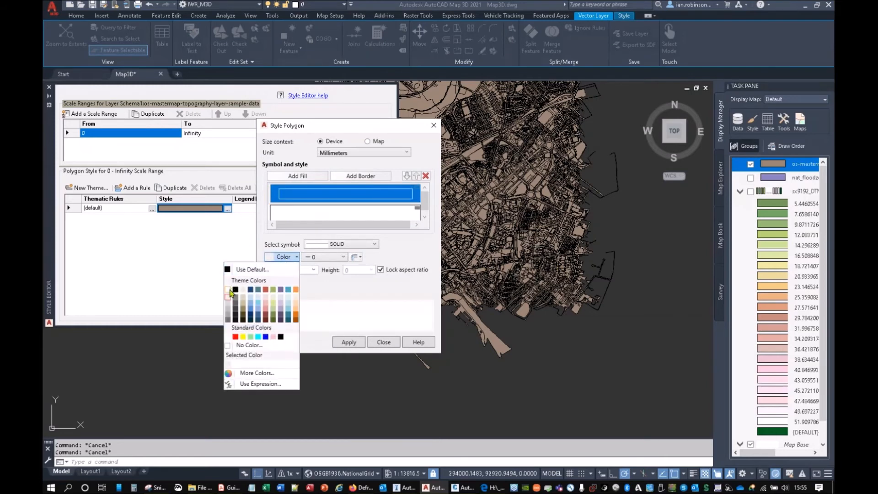
{"action": "left_click", "coordinate": [229, 290]}
{"action": "left_click", "coordinate": [383, 342]}
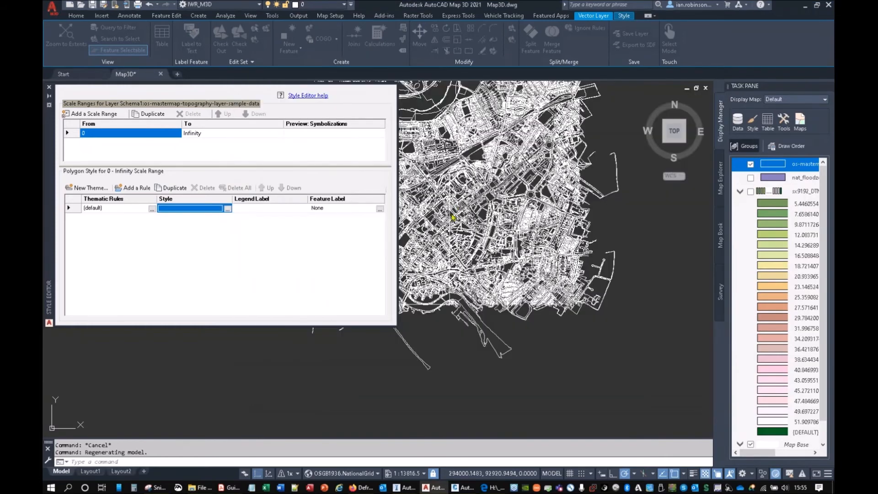
Step: Examine the outlined OS MasterMap topography across the whole sample area and at street level
{"action": "scroll", "coordinate": [465, 200], "scroll_direction": "up", "scroll_amount": 5}
{"action": "scroll", "coordinate": [465, 200], "scroll_direction": "down", "scroll_amount": 6}
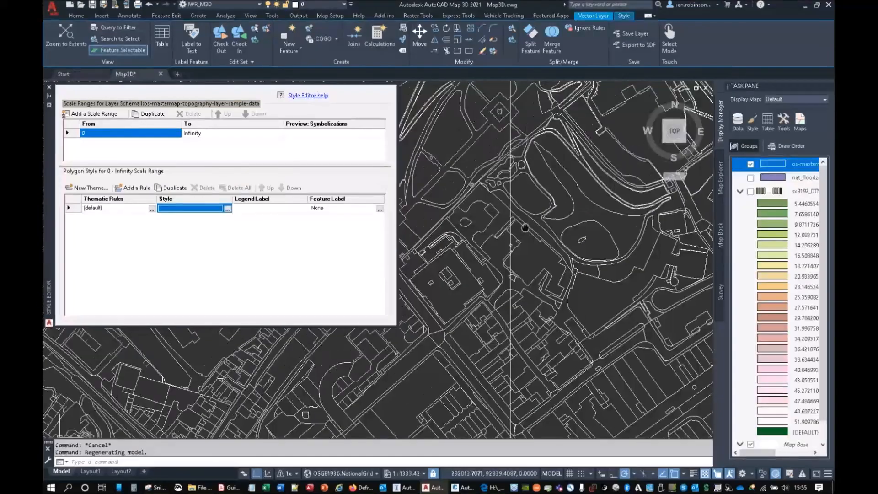
{"action": "scroll", "coordinate": [555, 280], "scroll_direction": "down", "scroll_amount": 2}
{"action": "middle_click_drag", "start_coordinate": [555, 280], "coordinate": [526, 301]}
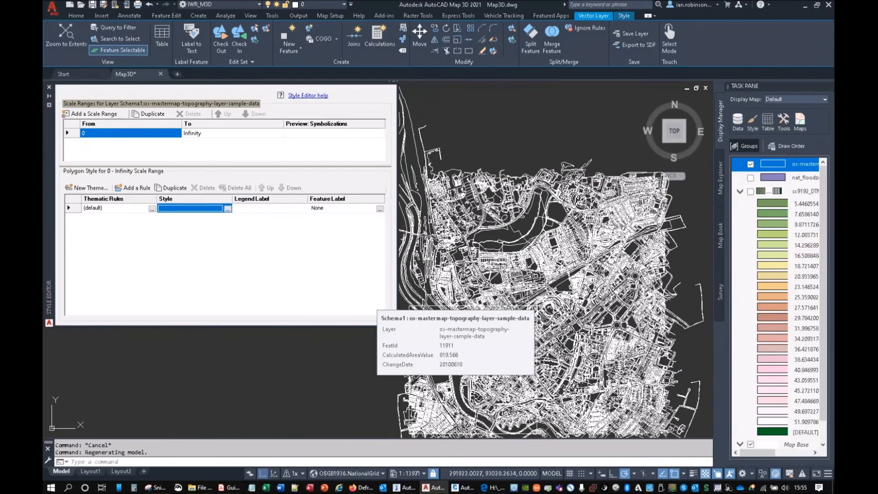
{"action": "scroll", "coordinate": [558, 282], "scroll_direction": "up", "scroll_amount": 5}
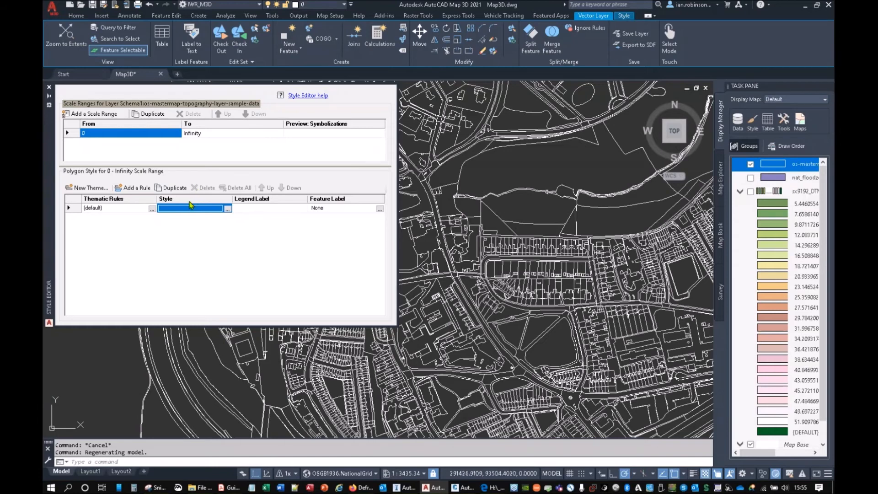
{"action": "left_click", "coordinate": [93, 189]}
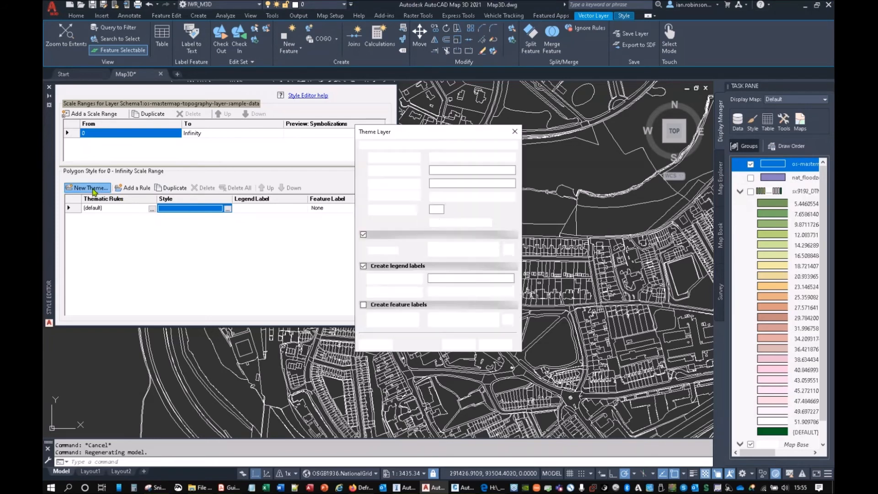
{"action": "left_click", "coordinate": [471, 157]}
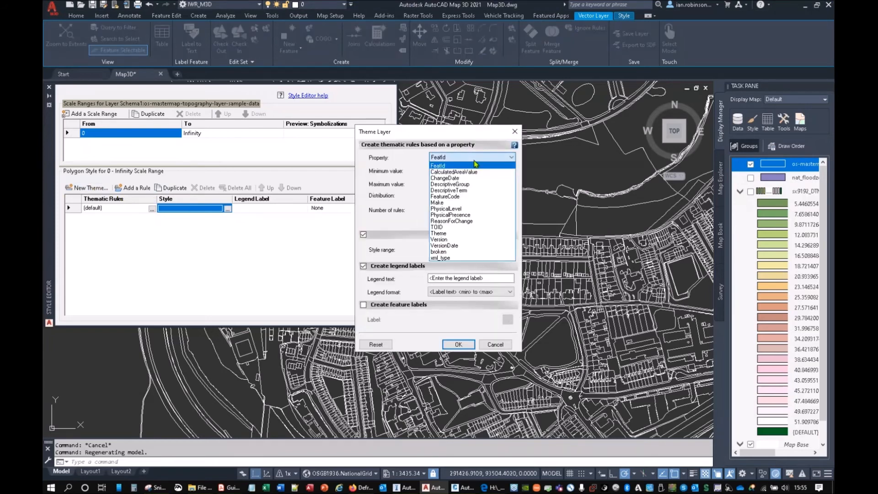
{"action": "left_click", "coordinate": [459, 185]}
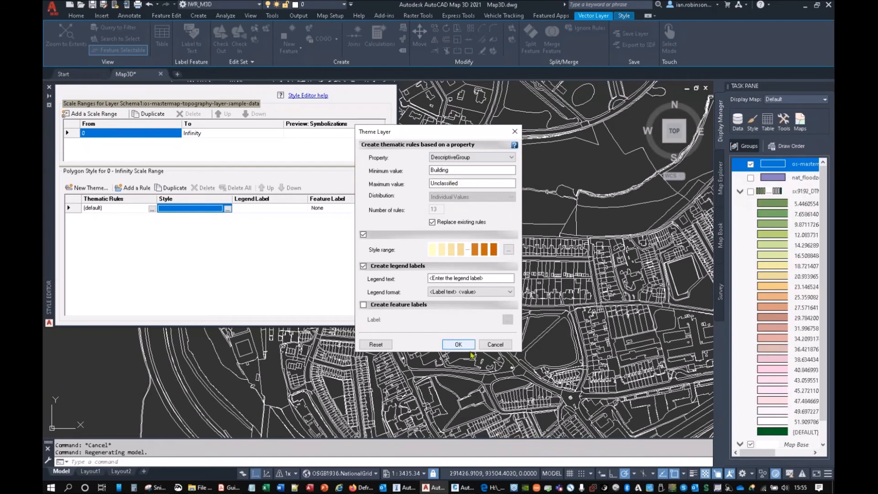
{"action": "left_click", "coordinate": [496, 344]}
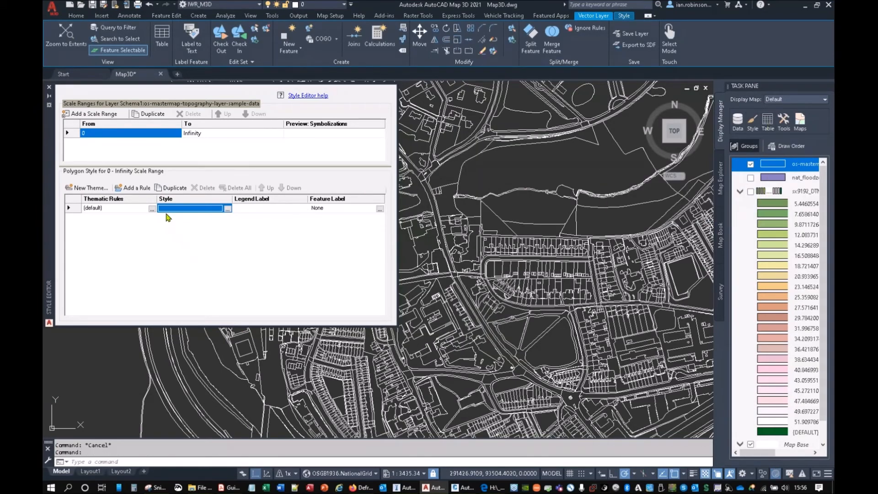
Step: Open the topography layer's data table and widen and reposition it below the style rules to show its attribute columns
{"action": "left_click", "coordinate": [162, 37]}
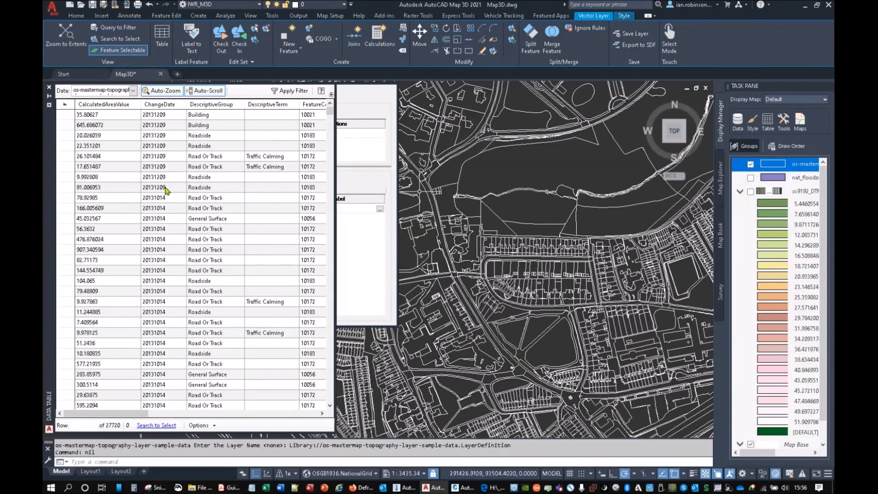
{"action": "left_click_drag", "start_coordinate": [52, 145], "coordinate": [113, 86]}
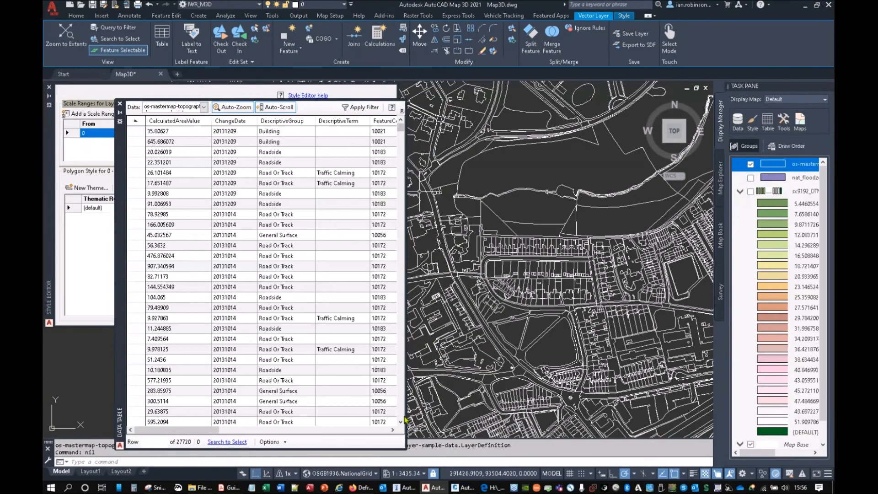
{"action": "left_click_drag", "start_coordinate": [405, 421], "coordinate": [767, 421]}
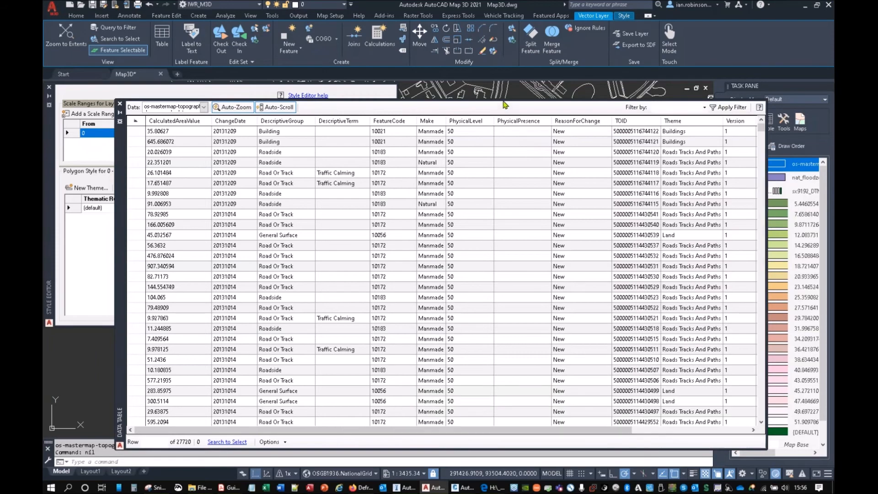
{"action": "left_click_drag", "start_coordinate": [485, 99], "coordinate": [467, 257]}
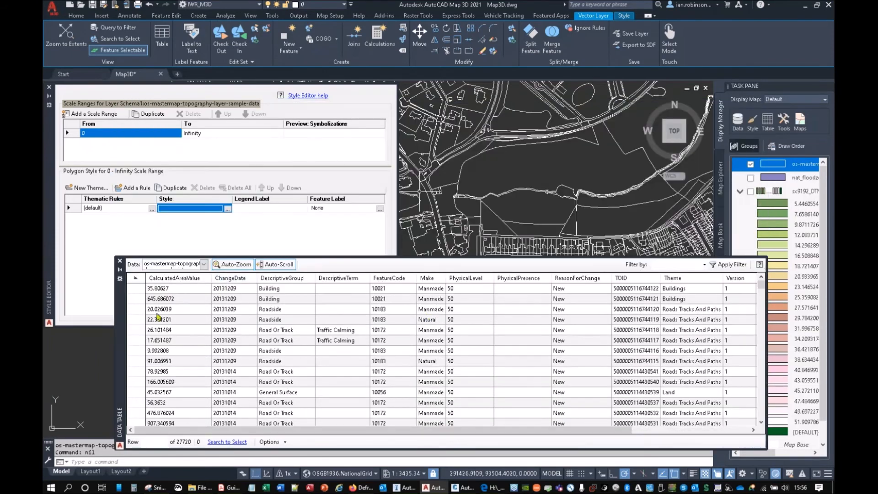
{"action": "left_click_drag", "start_coordinate": [118, 343], "coordinate": [62, 330]}
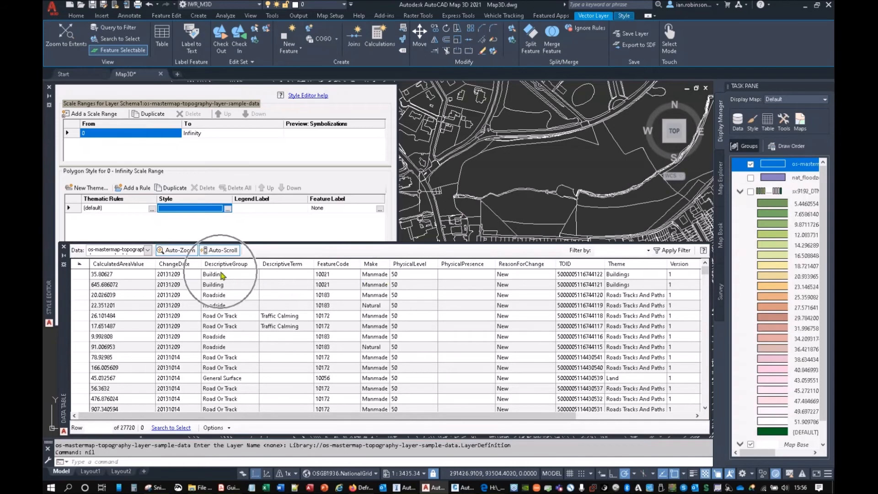
Step: Collapse the style editor and locate the General Surface and Multi Surface records dated 20131010 on the map from the data table
{"action": "scroll", "coordinate": [214, 336], "scroll_direction": "down", "scroll_amount": 10}
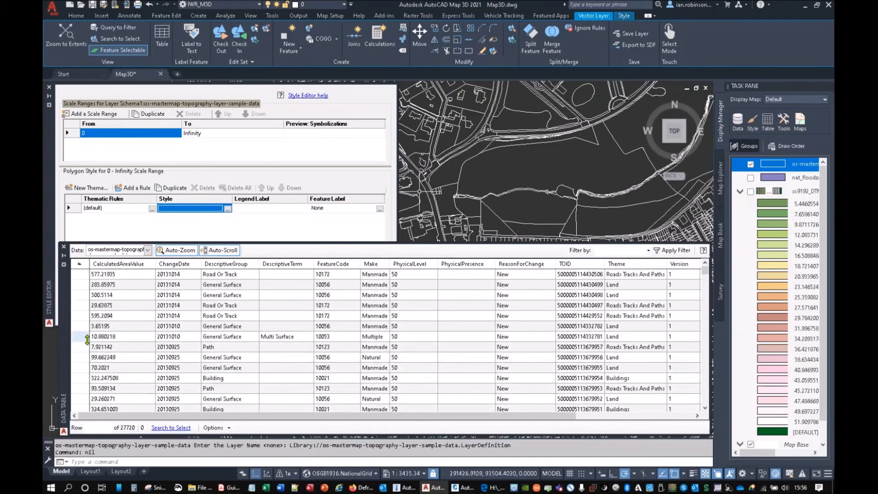
{"action": "left_click", "coordinate": [83, 328]}
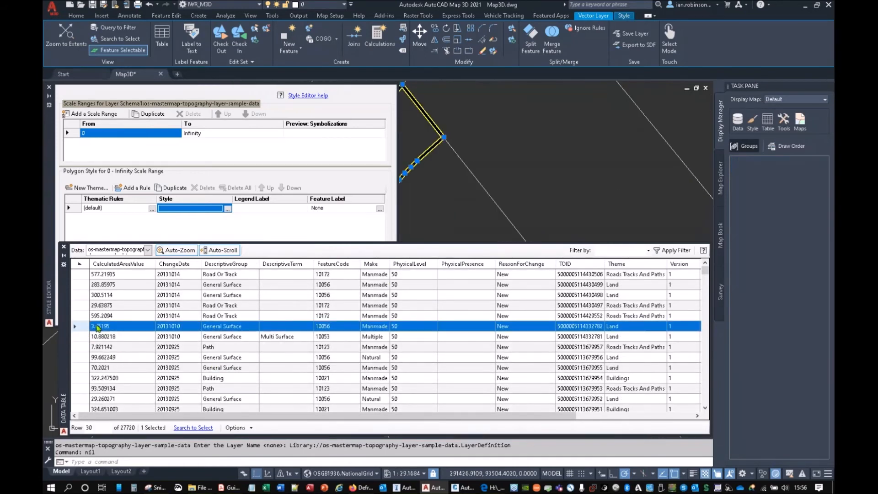
{"action": "left_click", "coordinate": [49, 95]}
{"action": "scroll", "coordinate": [402, 173], "scroll_direction": "down", "scroll_amount": 3}
{"action": "key", "text": "Escape"}
{"action": "middle_click_drag", "start_coordinate": [421, 192], "coordinate": [365, 158]}
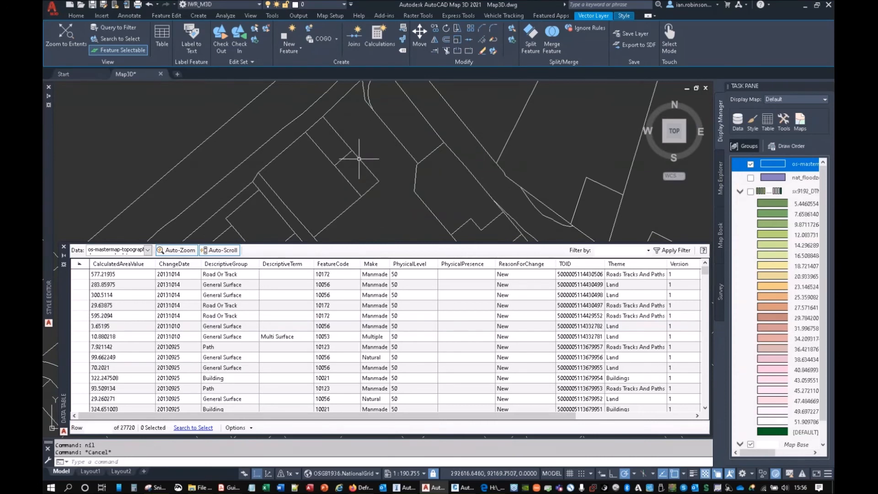
{"action": "left_click", "coordinate": [160, 336]}
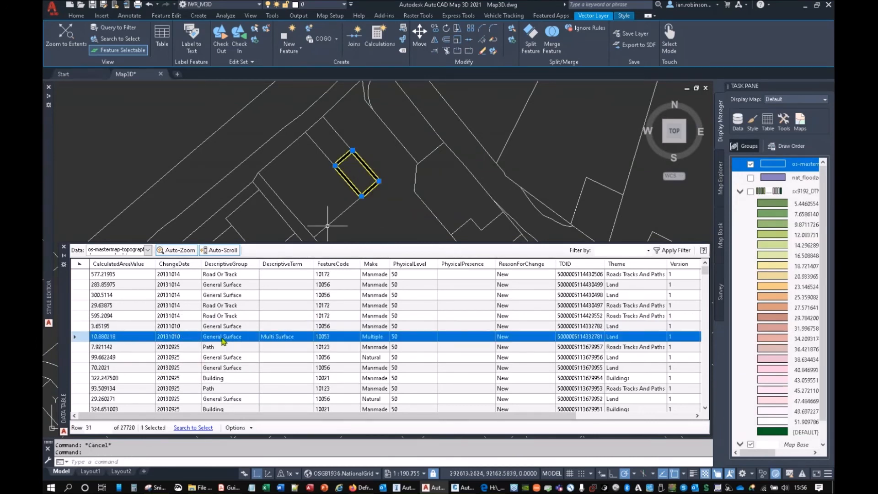
Step: Examine the topography records' remaining attribute columns and further rows in the data table, and clear the feature selection
{"action": "key", "text": "ctrl"}
{"action": "key", "text": "ctrl"}
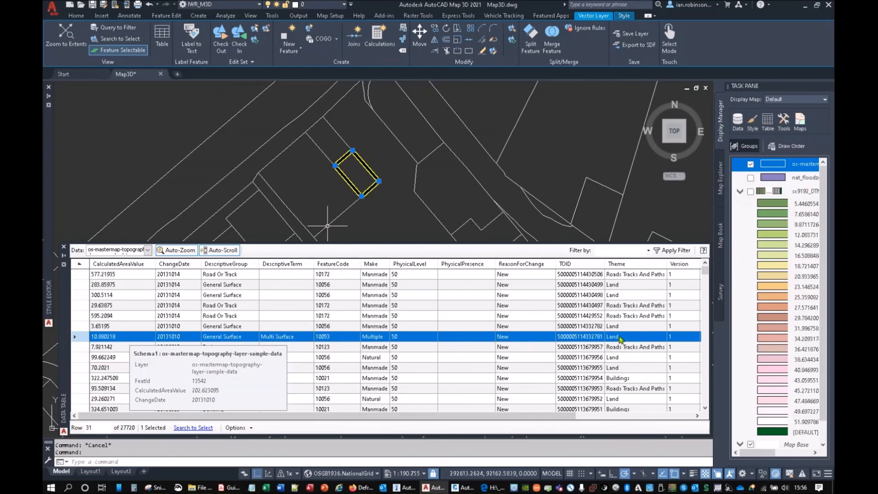
{"action": "key", "text": "ctrl"}
{"action": "key", "text": "ctrl"}
{"action": "left_click_drag", "start_coordinate": [455, 417], "coordinate": [520, 428]}
{"action": "key", "text": "ctrl"}
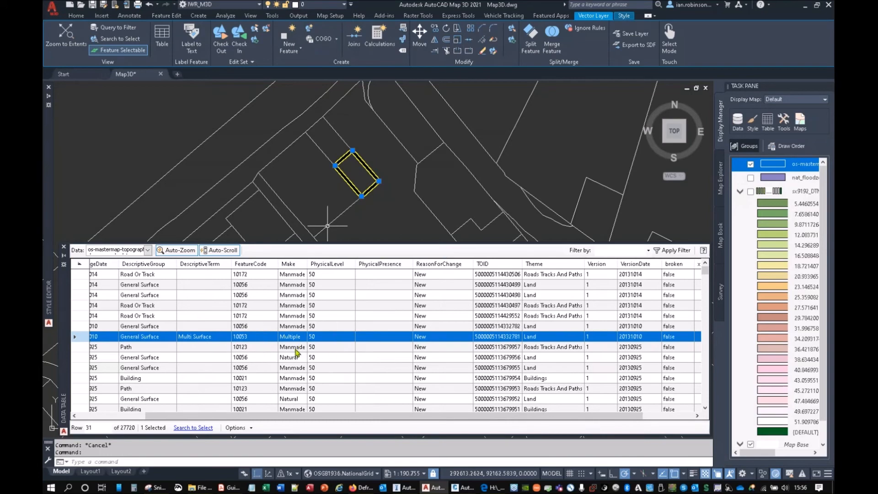
{"action": "scroll", "coordinate": [293, 383], "scroll_direction": "down", "scroll_amount": 3}
{"action": "scroll", "coordinate": [293, 383], "scroll_direction": "down", "scroll_amount": 5}
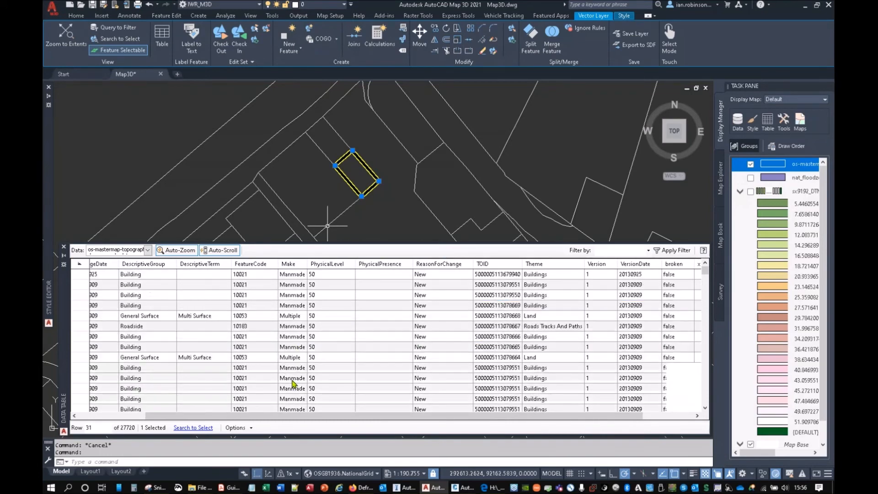
{"action": "scroll", "coordinate": [356, 150], "scroll_direction": "down", "scroll_amount": 6}
{"action": "scroll", "coordinate": [356, 151], "scroll_direction": "down", "scroll_amount": 4}
{"action": "key", "text": "Escape"}
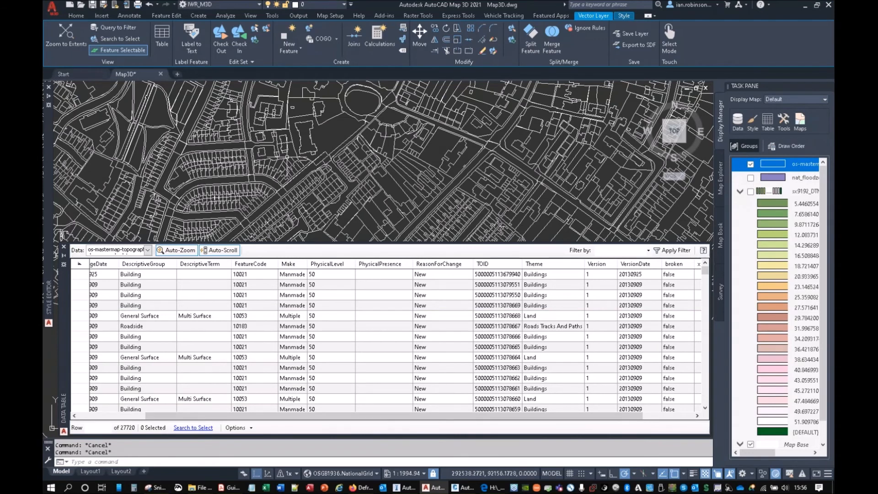
Step: Start a new theme for the topography layer's polygons based on the DescriptiveGroup property
{"action": "mouse_move", "coordinate": [287, 157]}
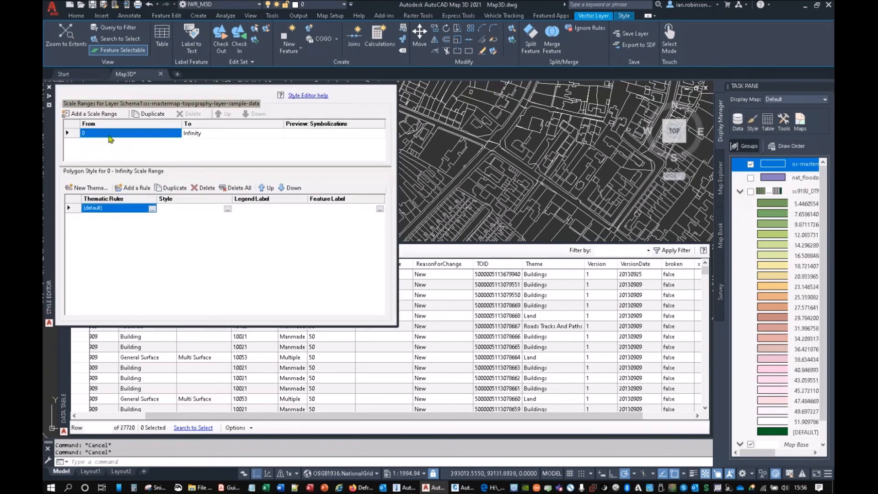
{"action": "left_click", "coordinate": [109, 192]}
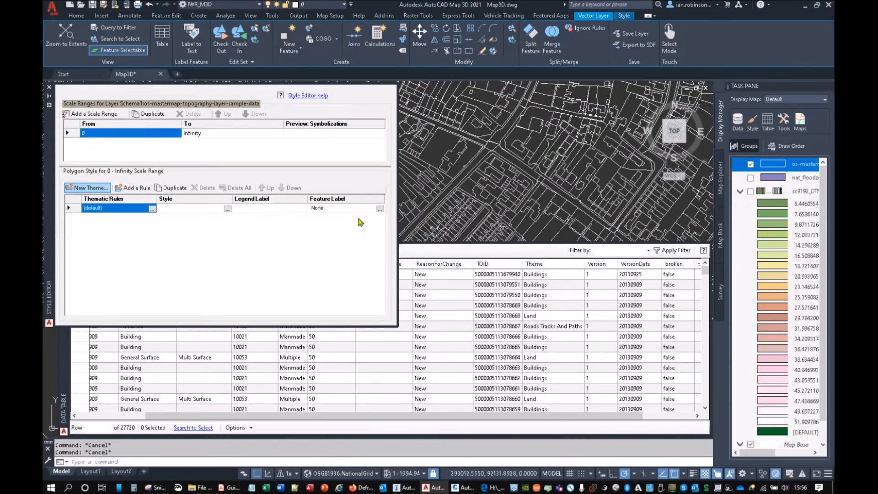
{"action": "left_click", "coordinate": [457, 157]}
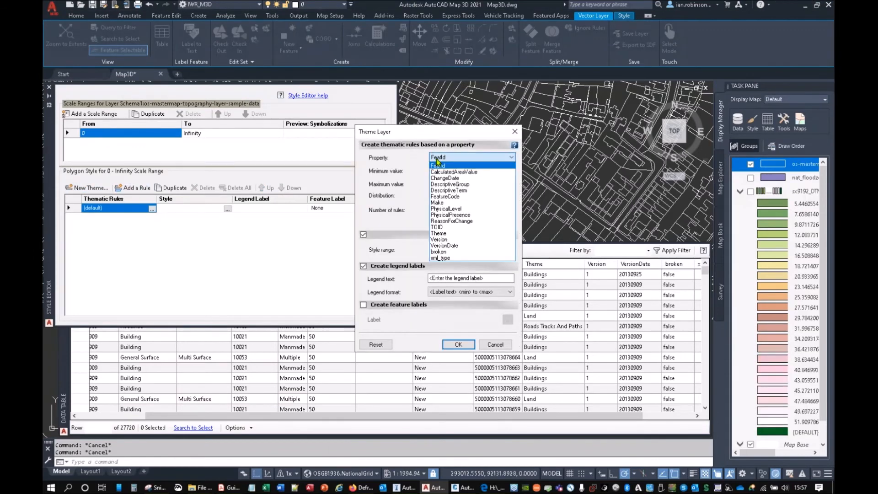
{"action": "left_click", "coordinate": [450, 185]}
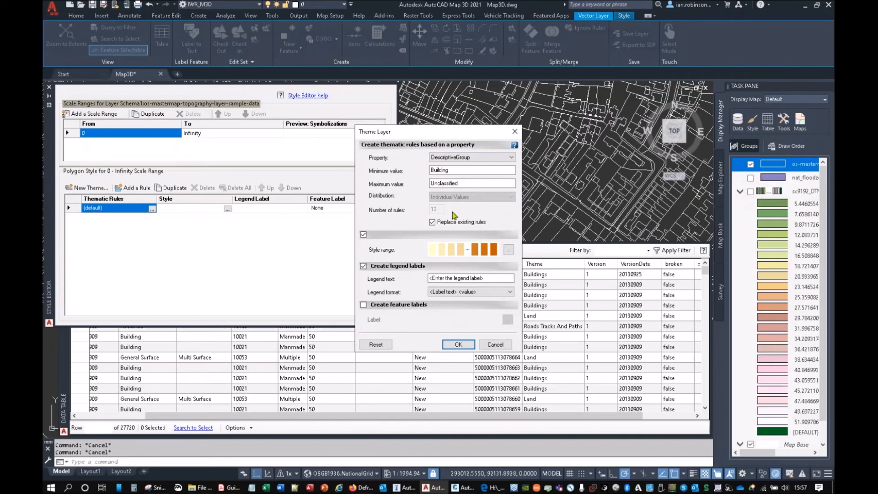
Step: Edit the theme's style range and set both the start and end line colours of the polygon borders to black
{"action": "left_click", "coordinate": [508, 249]}
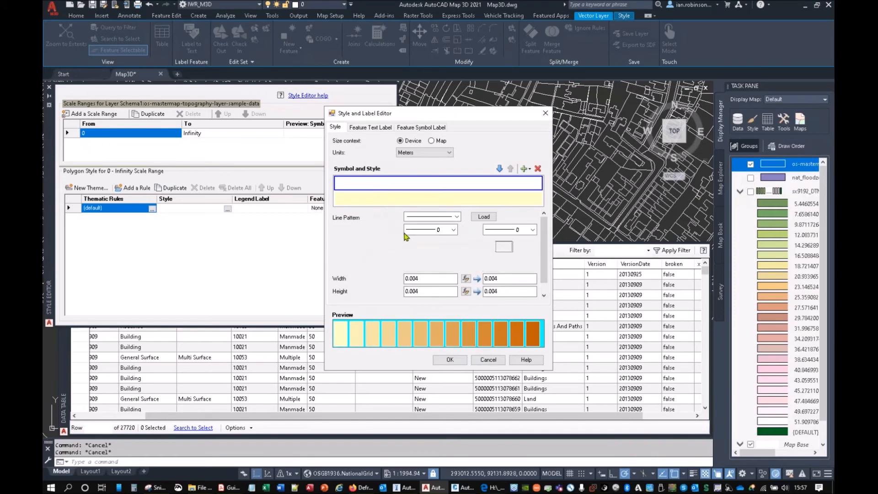
{"action": "left_click", "coordinate": [437, 233]}
{"action": "left_click", "coordinate": [424, 252]}
{"action": "left_click", "coordinate": [495, 234]}
{"action": "left_click", "coordinate": [487, 251]}
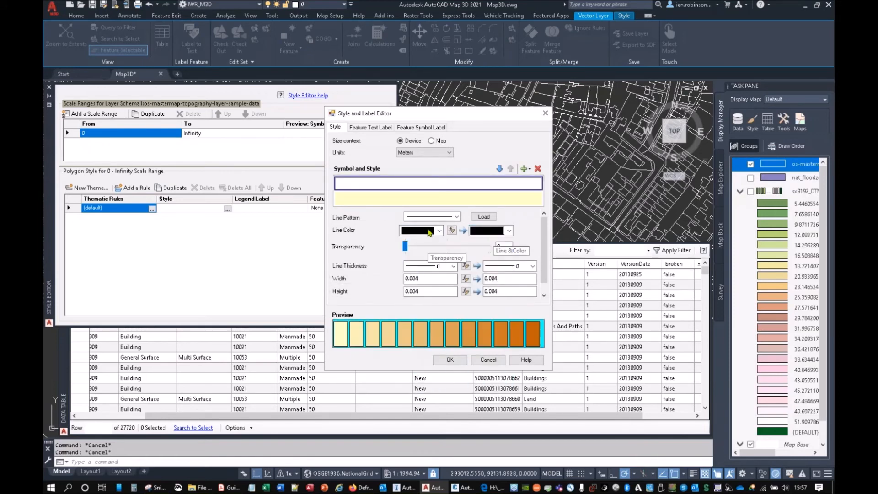
Step: Switch the theme's fill colour from a ramp to the MasterMap Full palette and apply the theme to the topography layer
{"action": "left_click", "coordinate": [420, 203]}
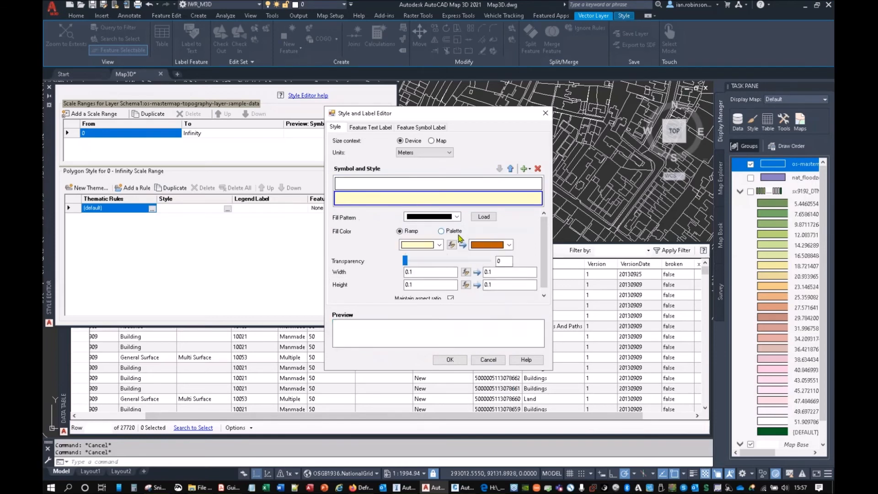
{"action": "left_click", "coordinate": [451, 232]}
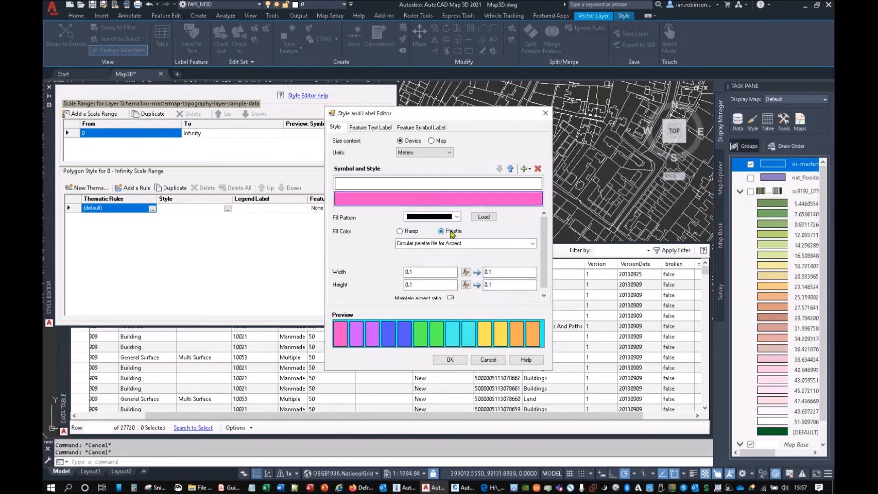
{"action": "left_click", "coordinate": [532, 245]}
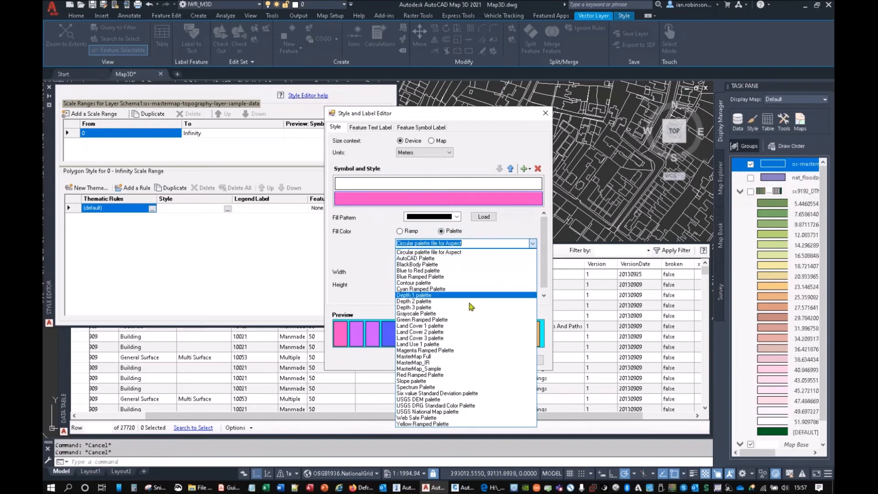
{"action": "left_click", "coordinate": [417, 356]}
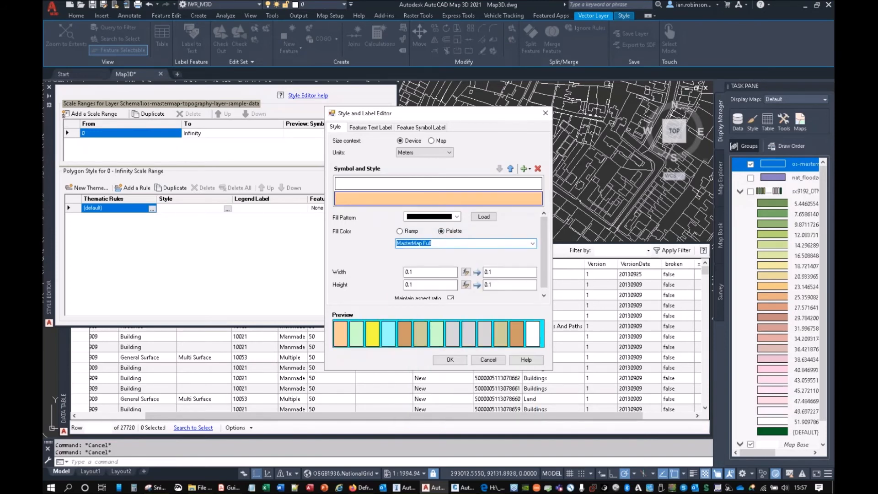
{"action": "left_click", "coordinate": [450, 360]}
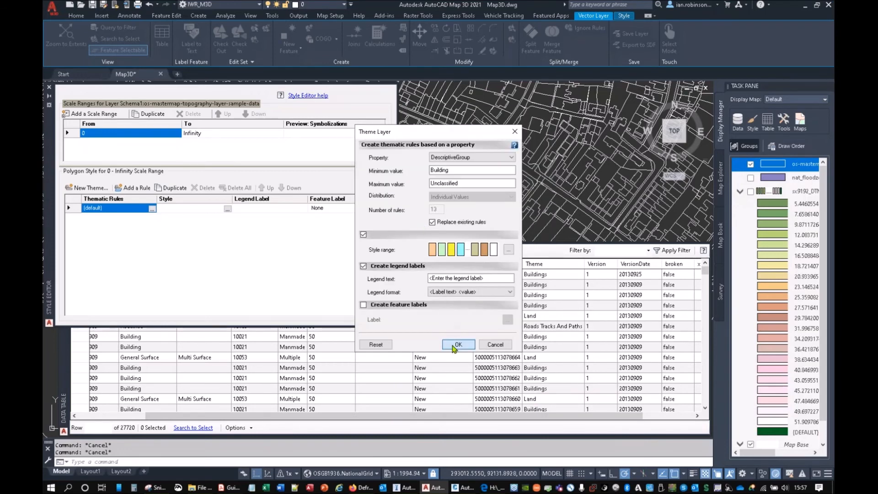
{"action": "left_click", "coordinate": [458, 344]}
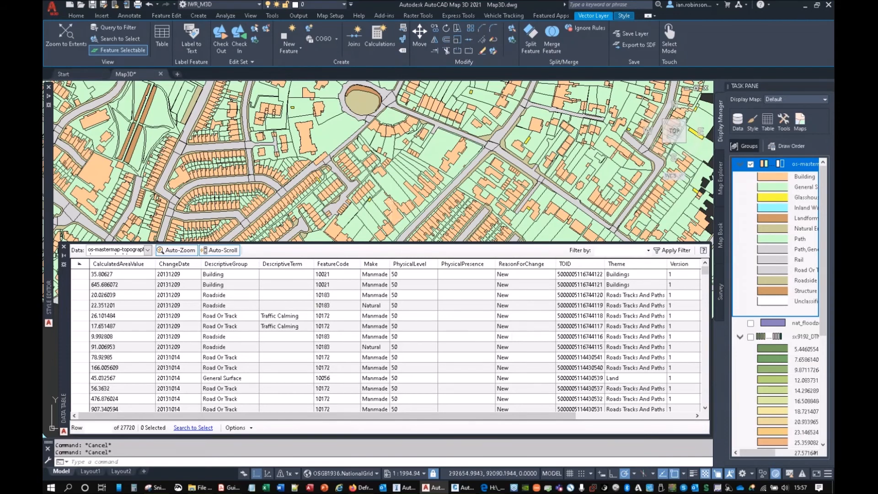
Step: Examine the themed topography across the sample area and around the city streets with the data table collapsed
{"action": "scroll", "coordinate": [455, 231], "scroll_direction": "down", "scroll_amount": 5}
{"action": "middle_click_drag", "start_coordinate": [407, 204], "coordinate": [455, 231]}
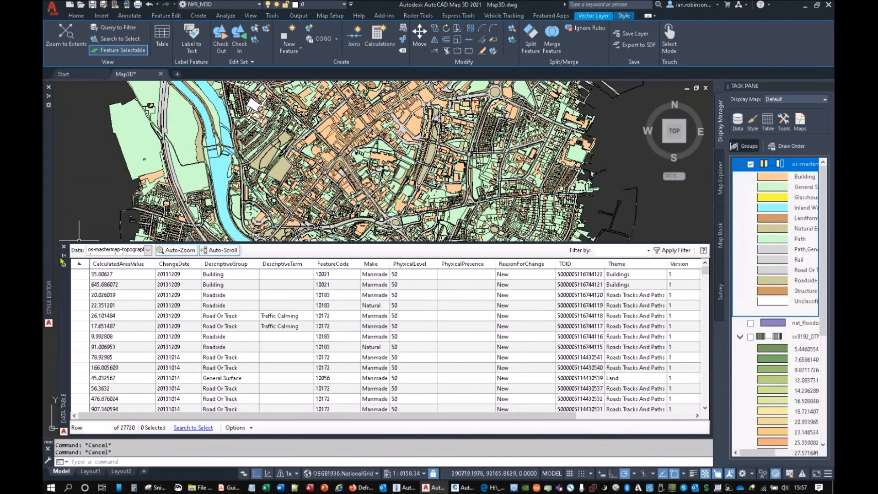
{"action": "scroll", "coordinate": [398, 199], "scroll_direction": "up", "scroll_amount": 5}
{"action": "middle_click_drag", "start_coordinate": [320, 212], "coordinate": [442, 242]}
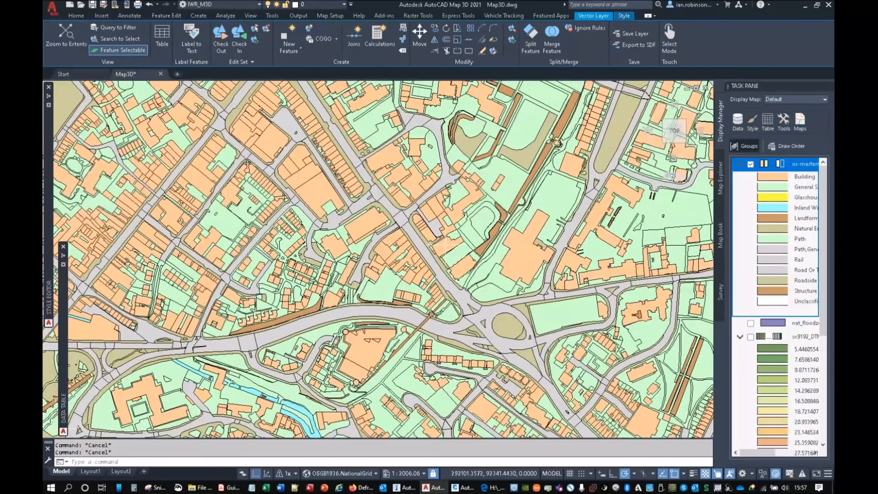
{"action": "mouse_move", "coordinate": [445, 244]}
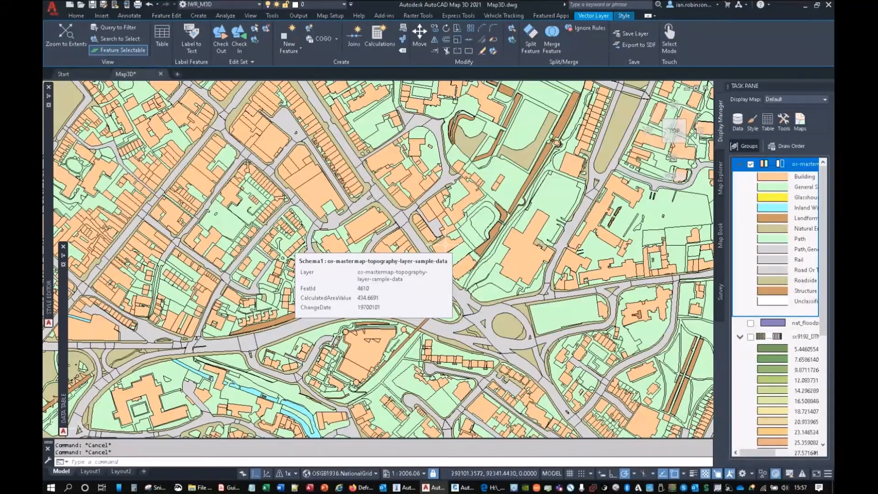
{"action": "scroll", "coordinate": [350, 181], "scroll_direction": "down", "scroll_amount": 2}
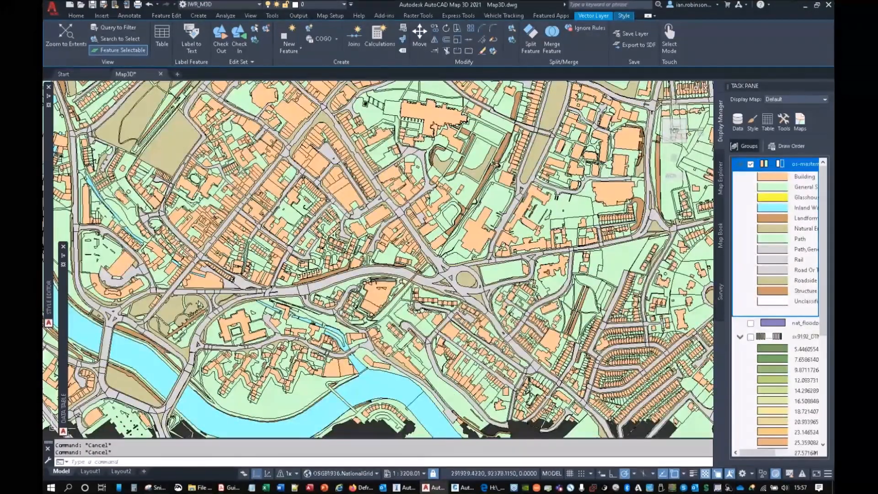
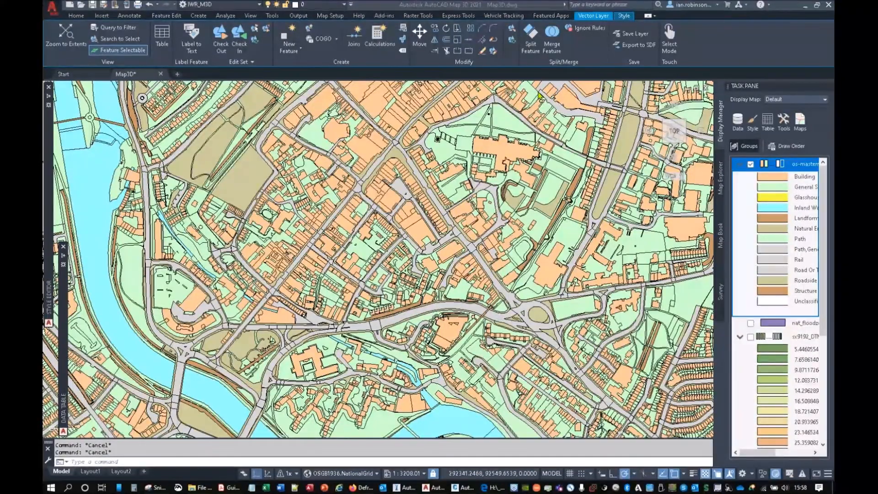
Step: Switch to Civil 3D and turn on the Map Task Pane with the MAPWSPACE command
{"action": "left_click", "coordinate": [803, 7]}
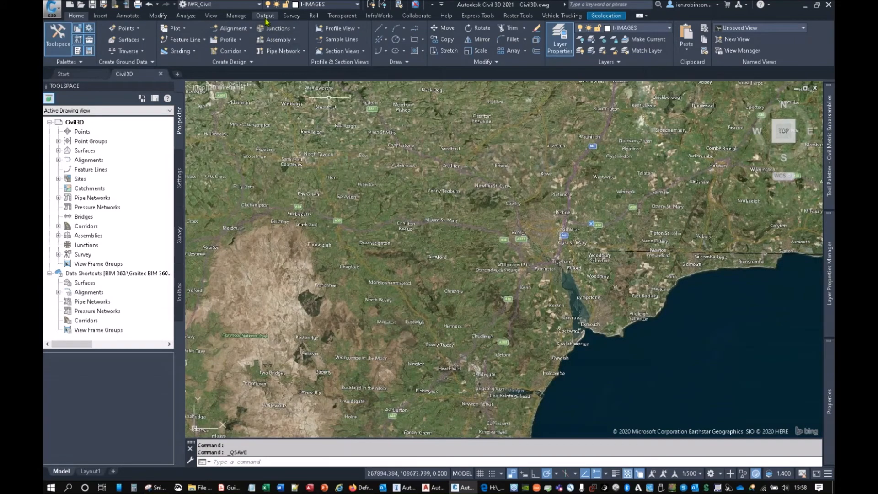
{"action": "left_click", "coordinate": [259, 5]}
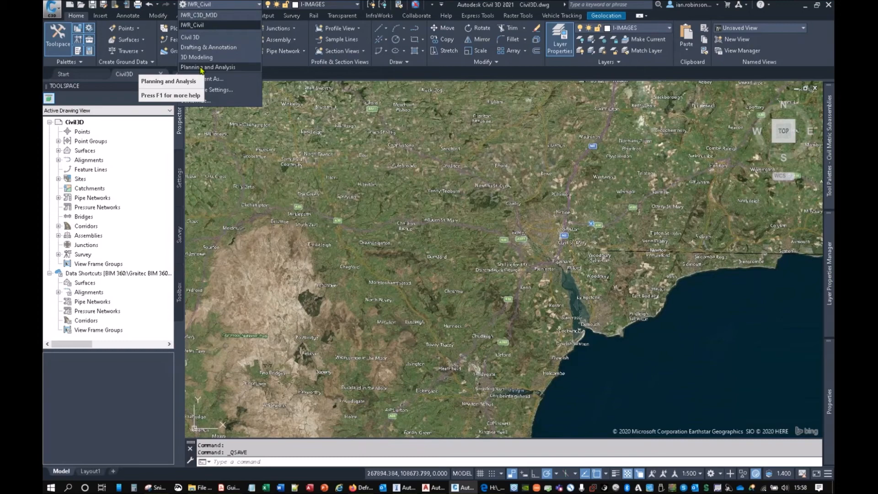
{"action": "left_click", "coordinate": [375, 157]}
{"action": "type", "text": "MAPWspace"}
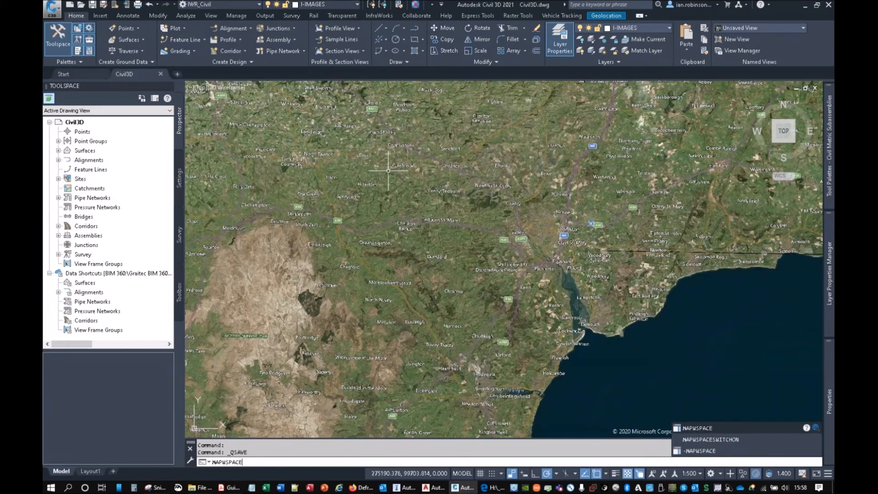
{"action": "key", "text": "Return"}
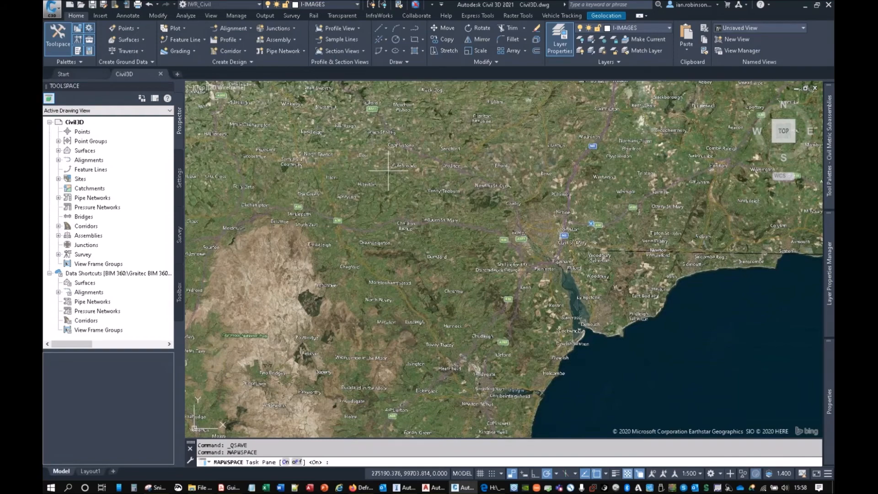
{"action": "key", "text": "Return"}
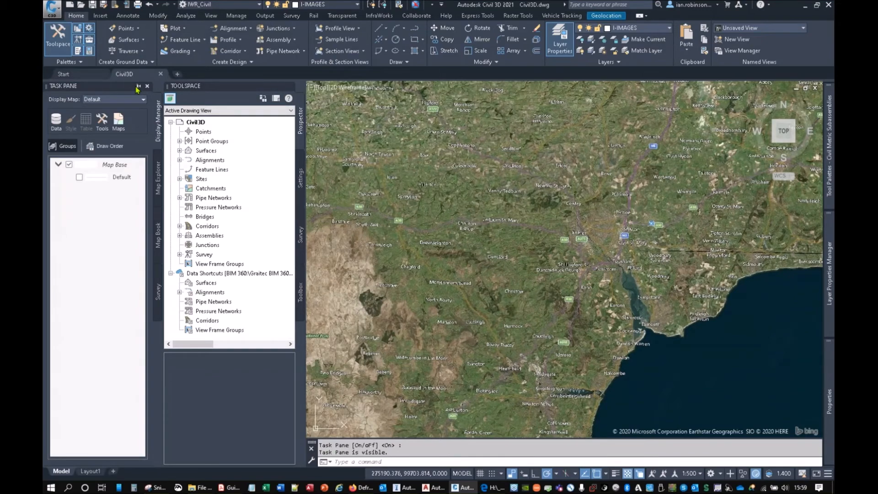
Step: Switch to Map 3D and review the file formats offered by Map Import, closing it without importing
{"action": "left_click", "coordinate": [432, 487]}
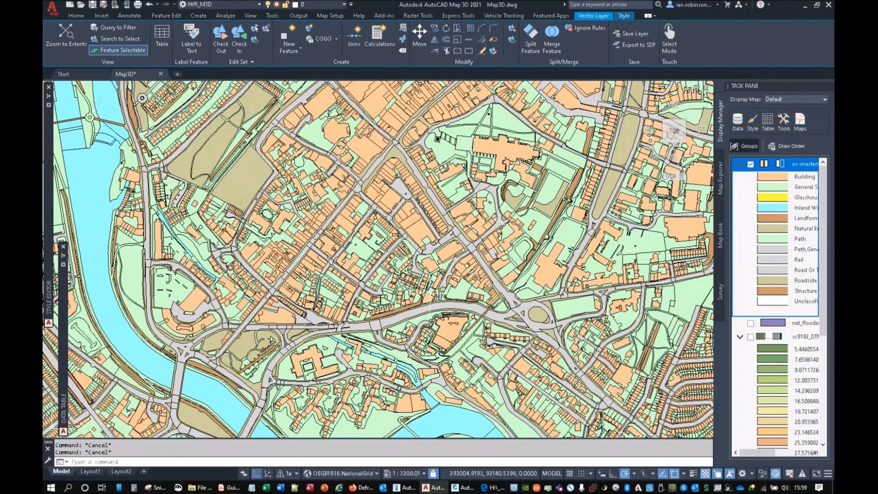
{"action": "left_click", "coordinate": [108, 17]}
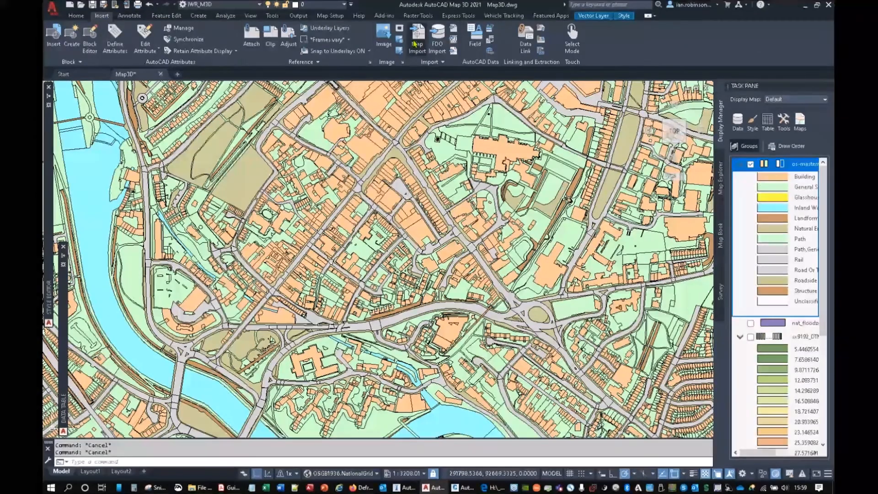
{"action": "left_click", "coordinate": [417, 39]}
{"action": "left_click", "coordinate": [416, 318]}
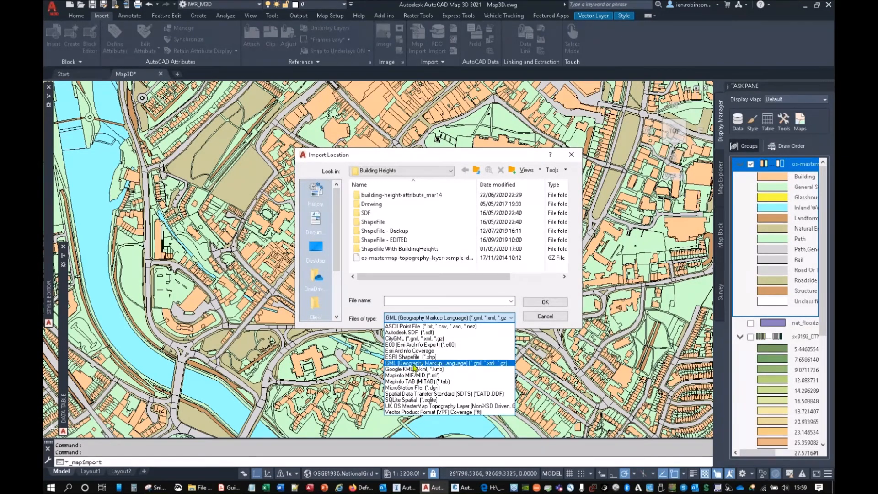
{"action": "left_click", "coordinate": [414, 363]}
{"action": "left_click", "coordinate": [571, 155]}
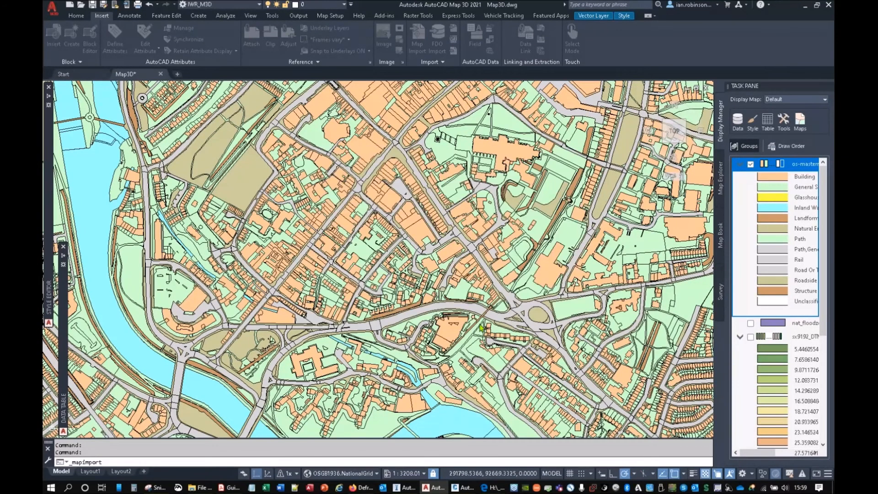
Step: Switch back to Civil 3D and review the file types offered by the standard Import command, importing nothing
{"action": "left_click", "coordinate": [462, 487]}
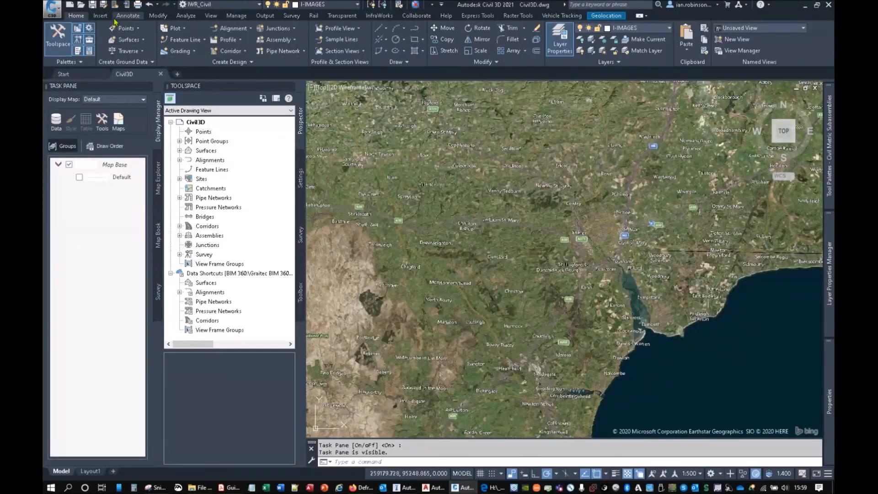
{"action": "left_click", "coordinate": [100, 16]}
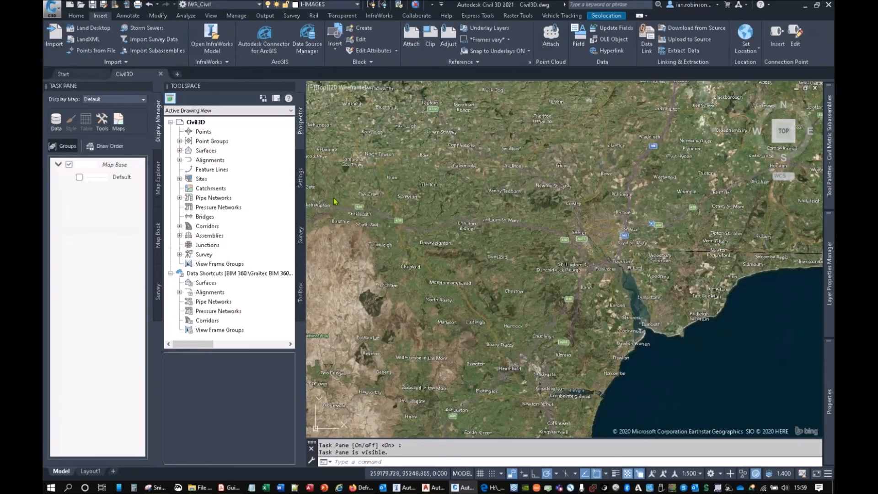
{"action": "left_click", "coordinate": [54, 35]}
{"action": "left_click", "coordinate": [439, 348]}
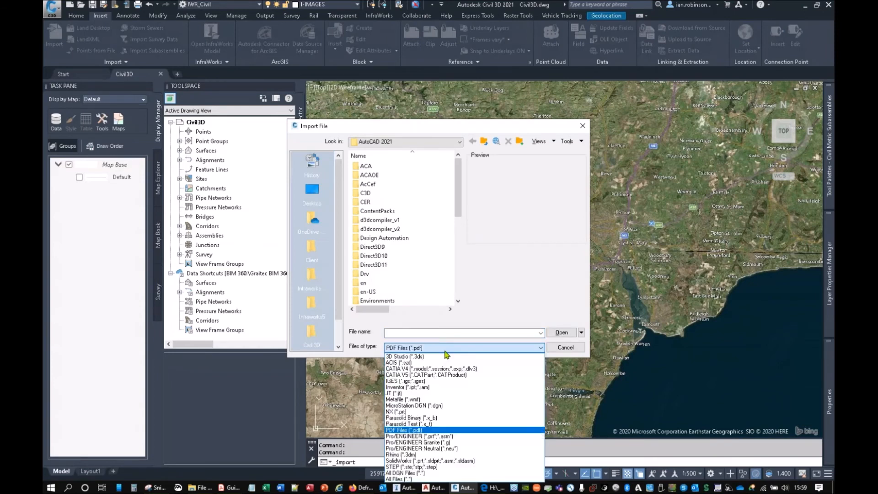
{"action": "left_click", "coordinate": [583, 129]}
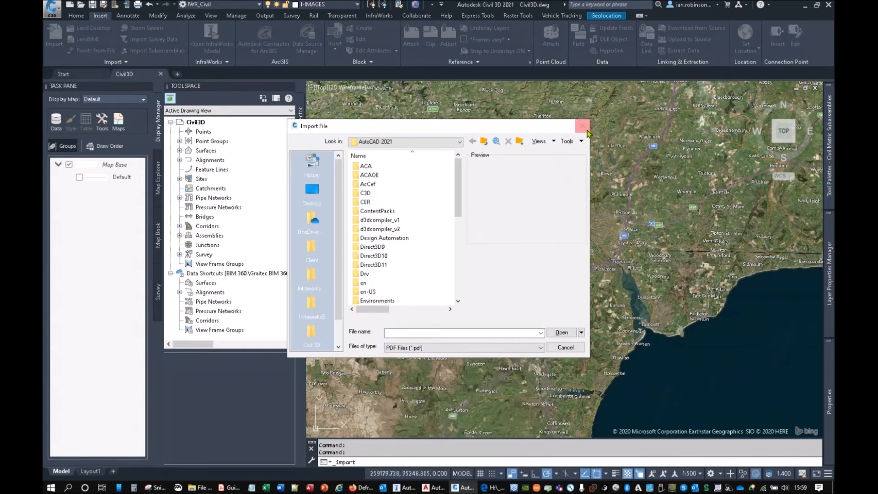
{"action": "left_click", "coordinate": [582, 127]}
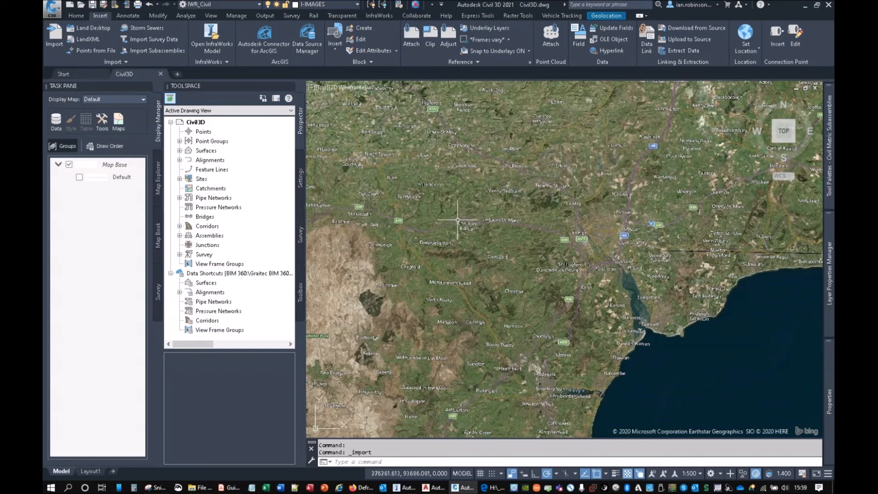
Step: Run MAPIMPORT in Civil 3D to review its GIS file formats, then close it without importing
{"action": "type", "text": "mapimport"}
{"action": "key", "text": "Return"}
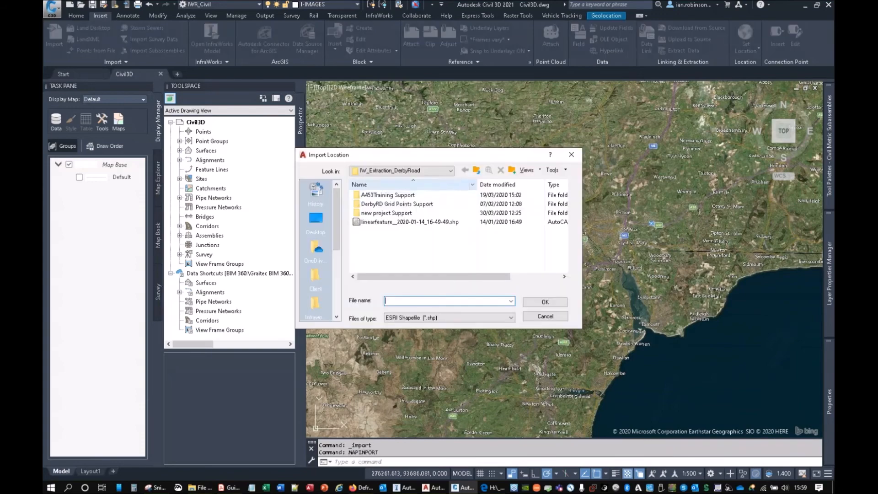
{"action": "left_click", "coordinate": [450, 318]}
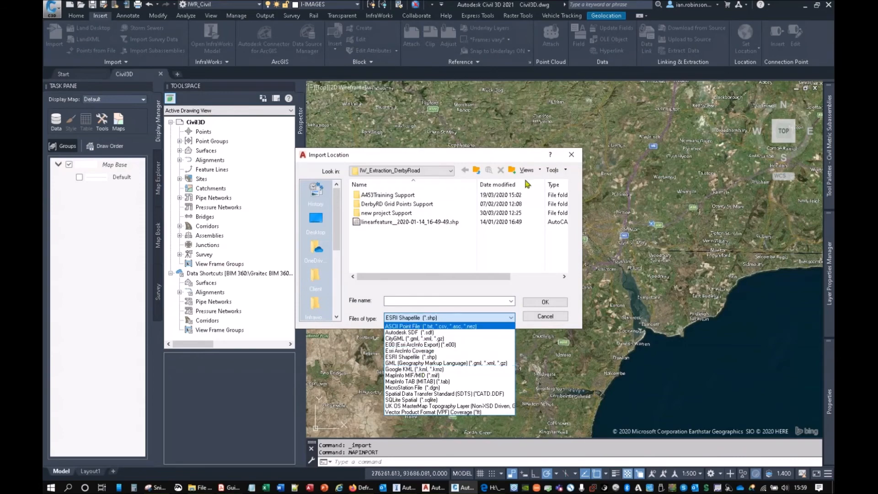
{"action": "left_click", "coordinate": [571, 158]}
{"action": "left_click", "coordinate": [571, 156]}
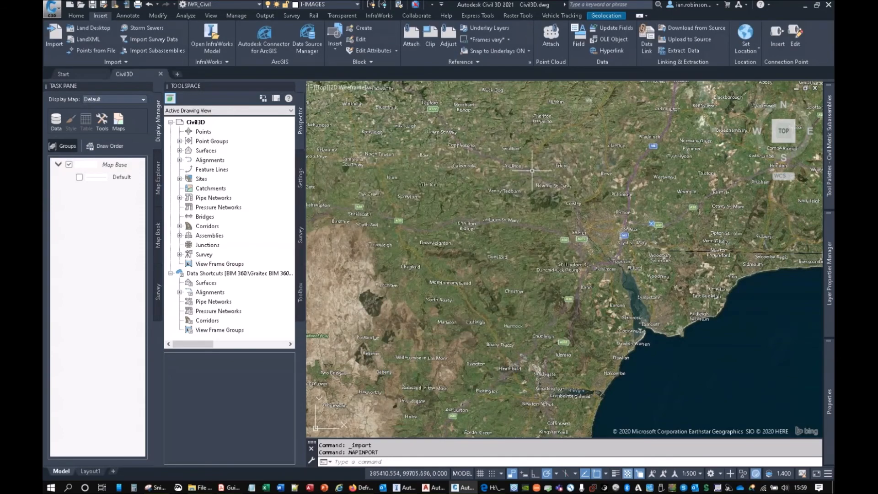
Step: Run the standard EXPORT command to review its available file types, then cancel it
{"action": "type", "text": "export"}
{"action": "key", "text": "Return"}
{"action": "left_click", "coordinate": [450, 349]}
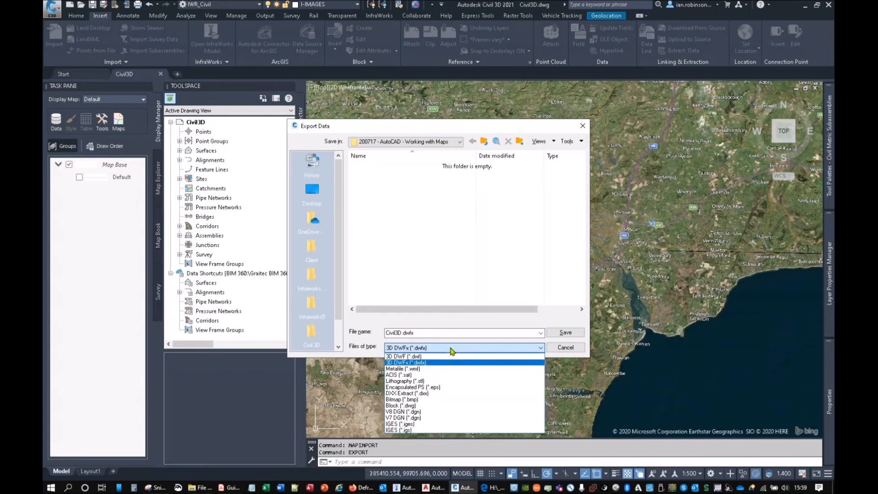
{"action": "left_click", "coordinate": [573, 352]}
{"action": "left_click", "coordinate": [566, 347]}
Step: Run MAPEXPORT to review the GIS formats available for export, then close it without exporting
{"action": "type", "text": "map"}
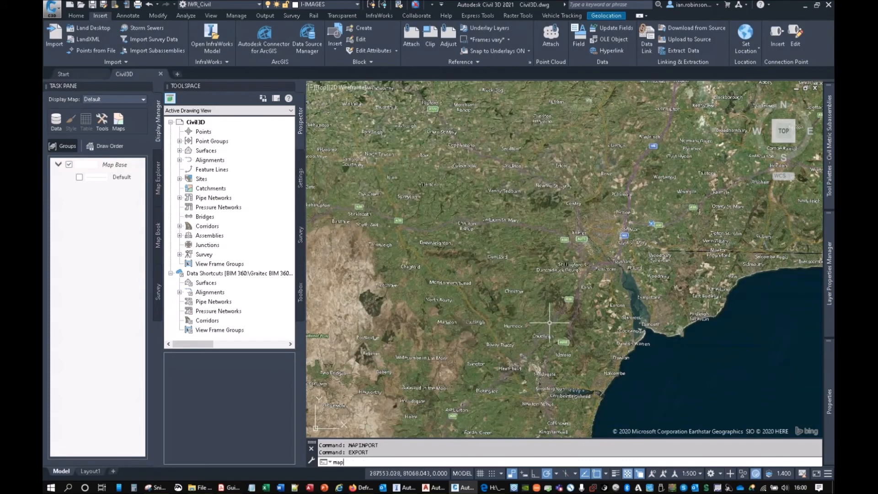
{"action": "type", "text": "export"}
{"action": "key", "text": "Return"}
{"action": "left_click", "coordinate": [416, 317]}
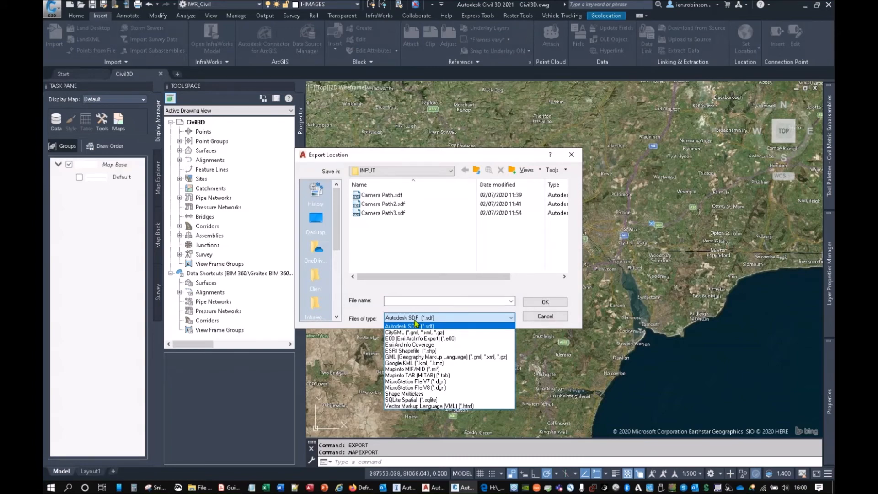
{"action": "left_click", "coordinate": [571, 154]}
{"action": "left_click", "coordinate": [571, 154]}
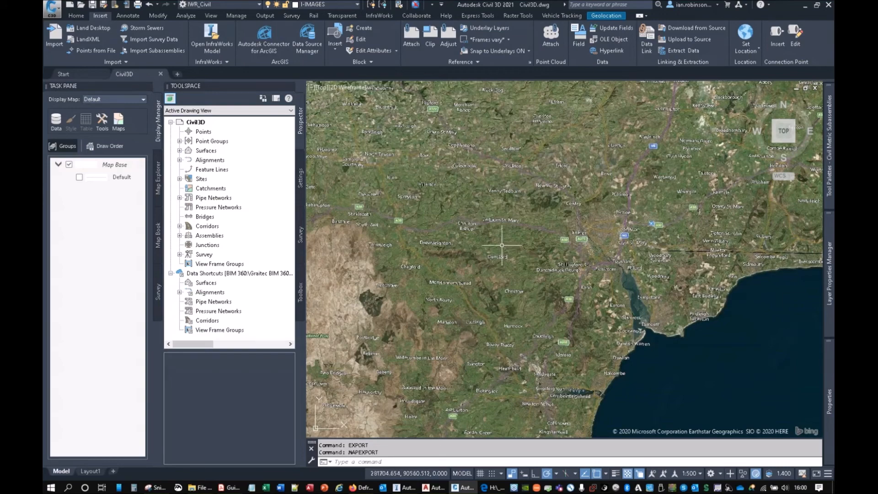
Step: Examine the aerial map imagery of Exeter around the River Exe, Flowerpot Lane and Okehampton Road
{"action": "scroll", "coordinate": [551, 227], "scroll_direction": "up", "scroll_amount": 8}
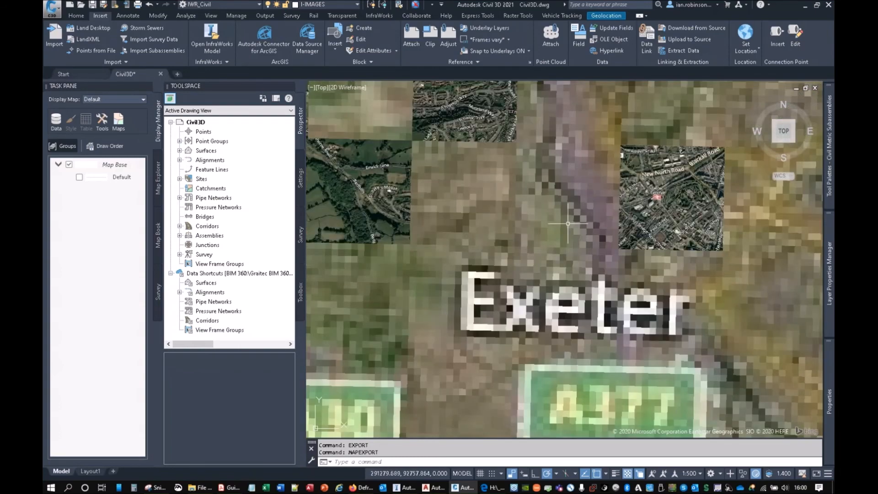
{"action": "scroll", "coordinate": [550, 227], "scroll_direction": "up", "scroll_amount": 5}
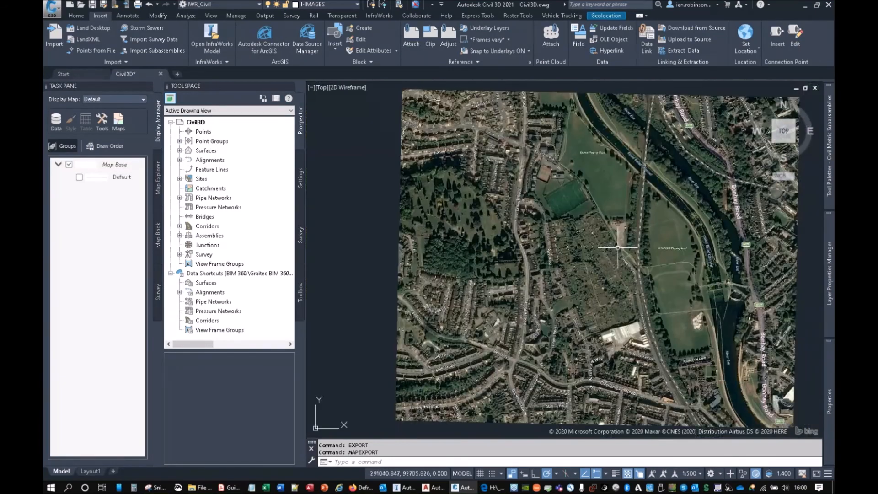
{"action": "middle_click_drag", "start_coordinate": [673, 260], "coordinate": [560, 251]}
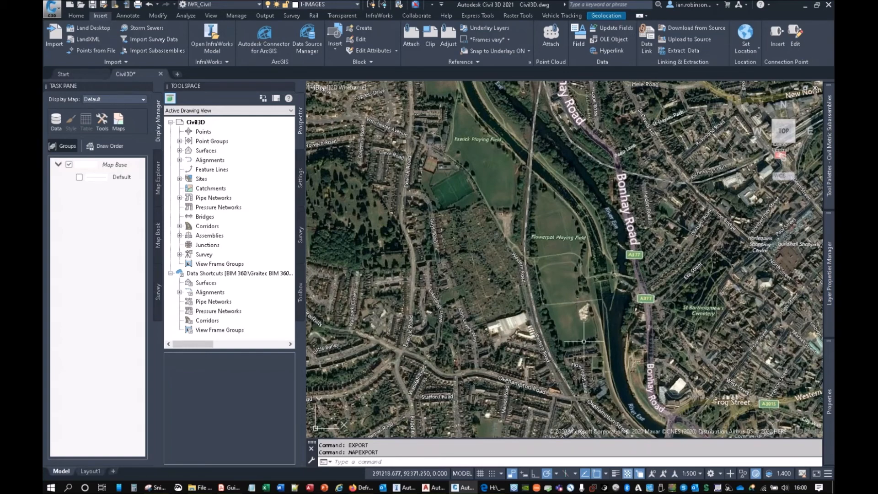
{"action": "scroll", "coordinate": [559, 322], "scroll_direction": "up", "scroll_amount": 2}
{"action": "middle_click_drag", "start_coordinate": [561, 321], "coordinate": [511, 234]}
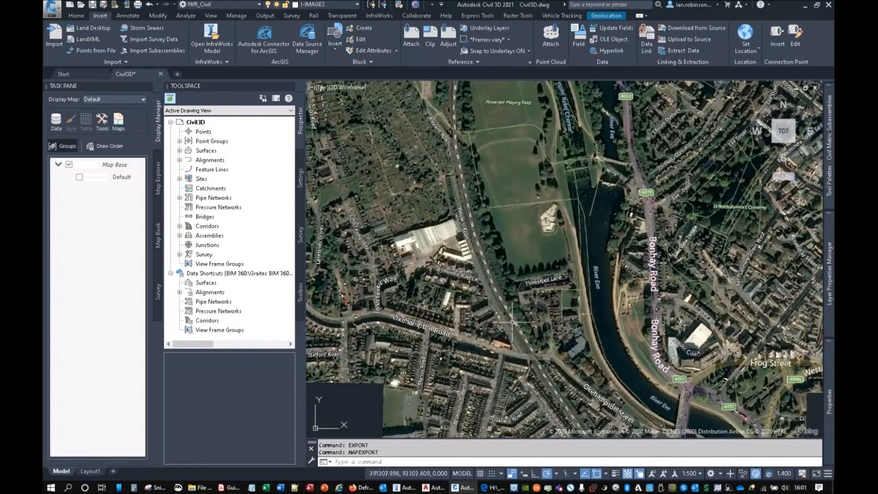
{"action": "scroll", "coordinate": [512, 322], "scroll_direction": "up", "scroll_amount": 2}
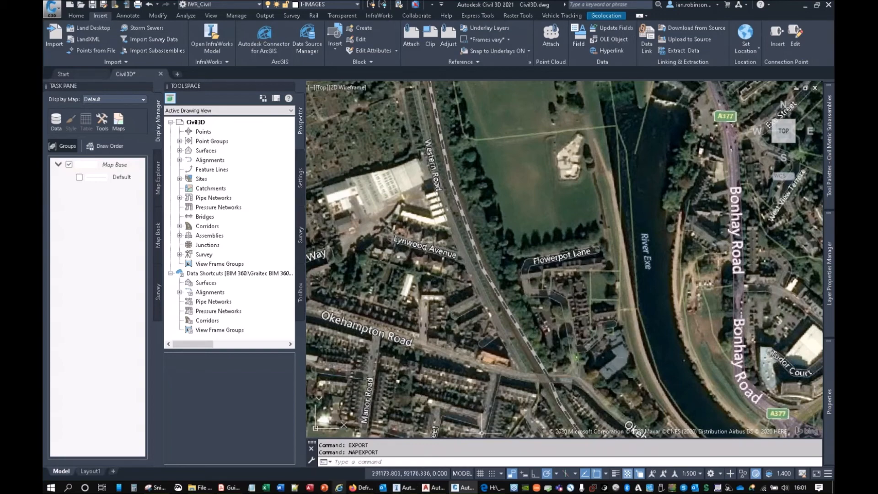
Step: Switch to the Guide-To-Autodesk-Infrastructure-Data-Sources_v2.pdf guide and go back to its contents page
{"action": "left_click", "coordinate": [229, 487]}
{"action": "left_click", "coordinate": [277, 141]}
{"action": "scroll", "coordinate": [277, 142], "scroll_direction": "up", "scroll_amount": 15}
{"action": "scroll", "coordinate": [284, 136], "scroll_direction": "up", "scroll_amount": 12}
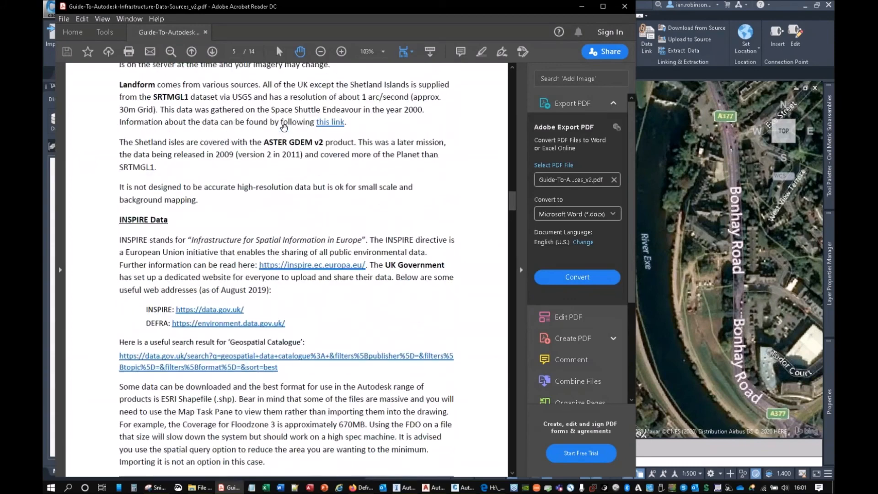
{"action": "scroll", "coordinate": [284, 136], "scroll_direction": "up", "scroll_amount": 5}
{"action": "scroll", "coordinate": [284, 136], "scroll_direction": "up", "scroll_amount": 15}
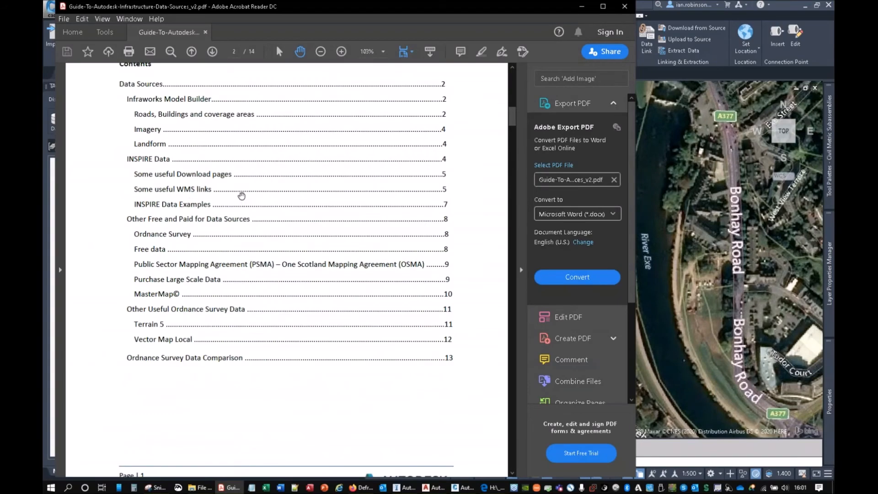
Step: Read the guide's useful download pages for flood zone and LIDAR data and its surface water WMS link
{"action": "scroll", "coordinate": [241, 202], "scroll_direction": "down", "scroll_amount": 15}
{"action": "scroll", "coordinate": [226, 291], "scroll_direction": "down", "scroll_amount": 15}
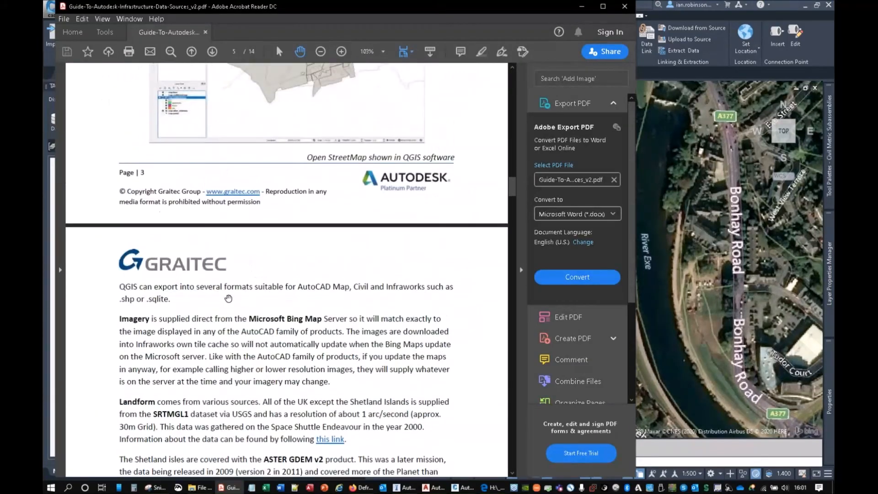
{"action": "scroll", "coordinate": [236, 285], "scroll_direction": "down", "scroll_amount": 5}
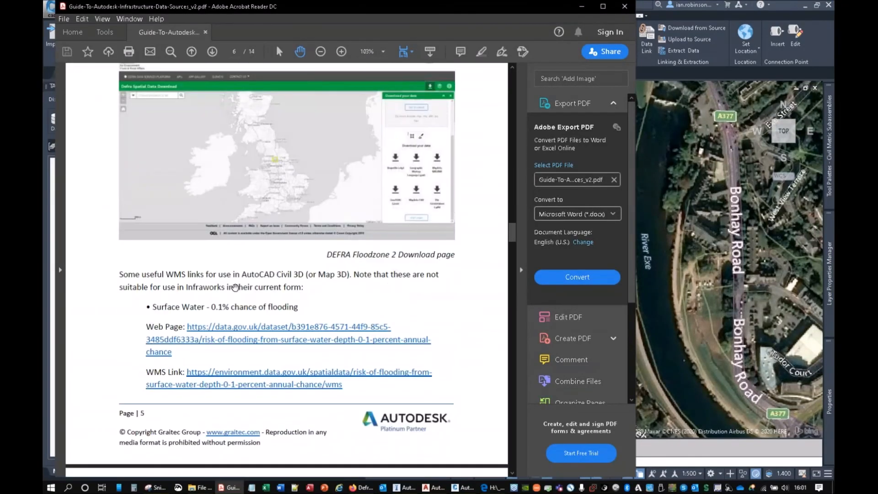
{"action": "scroll", "coordinate": [207, 256], "scroll_direction": "up", "scroll_amount": 8}
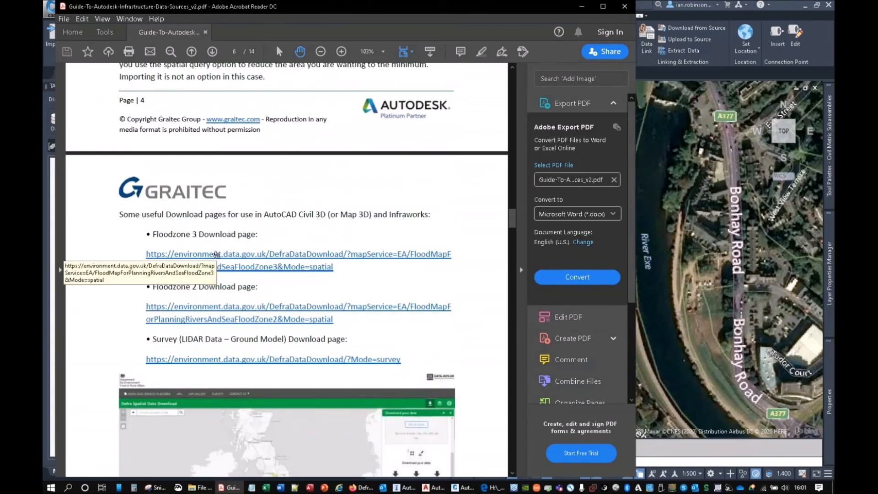
{"action": "scroll", "coordinate": [254, 274], "scroll_direction": "down", "scroll_amount": 4}
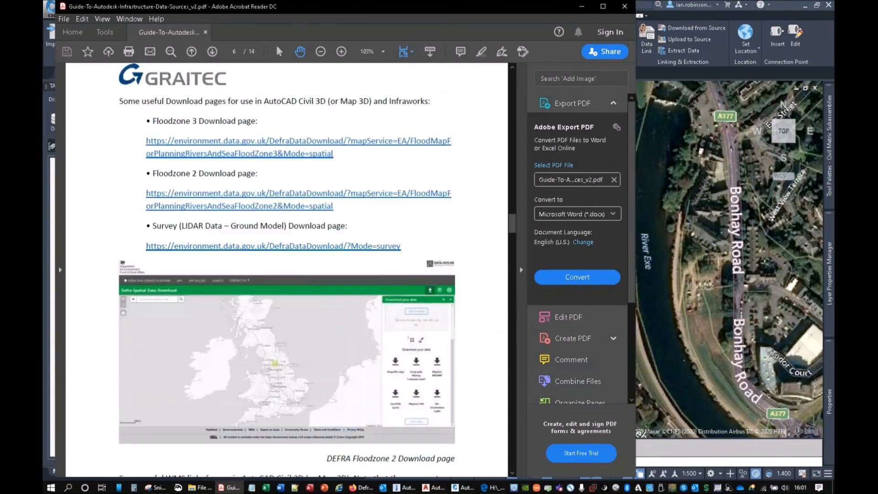
{"action": "scroll", "coordinate": [215, 205], "scroll_direction": "down", "scroll_amount": 2}
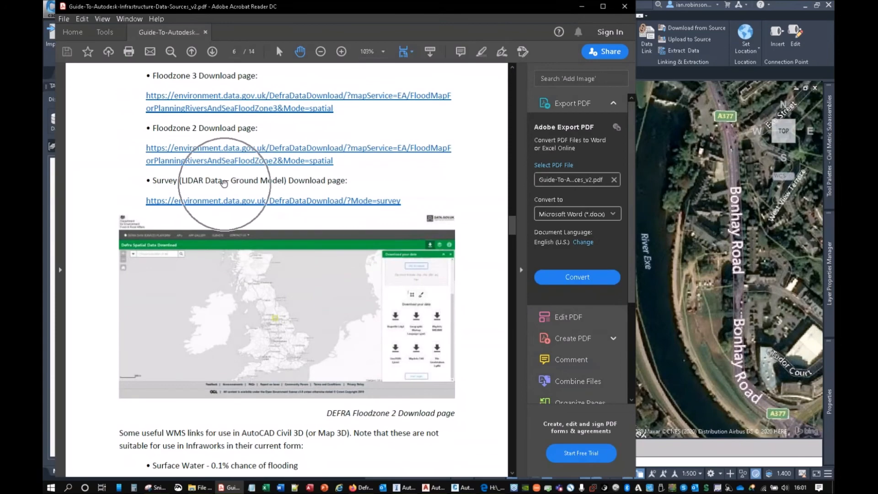
{"action": "scroll", "coordinate": [224, 220], "scroll_direction": "down", "scroll_amount": 9}
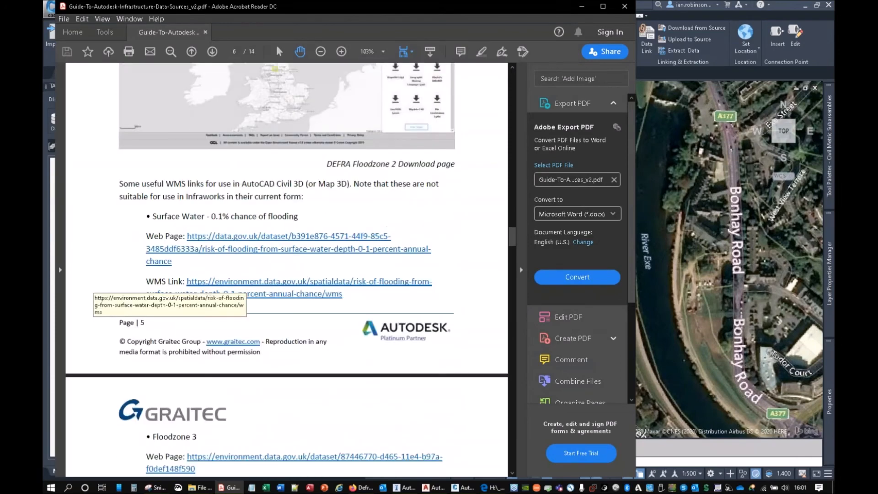
{"action": "scroll", "coordinate": [287, 270], "scroll_direction": "down", "scroll_amount": 1}
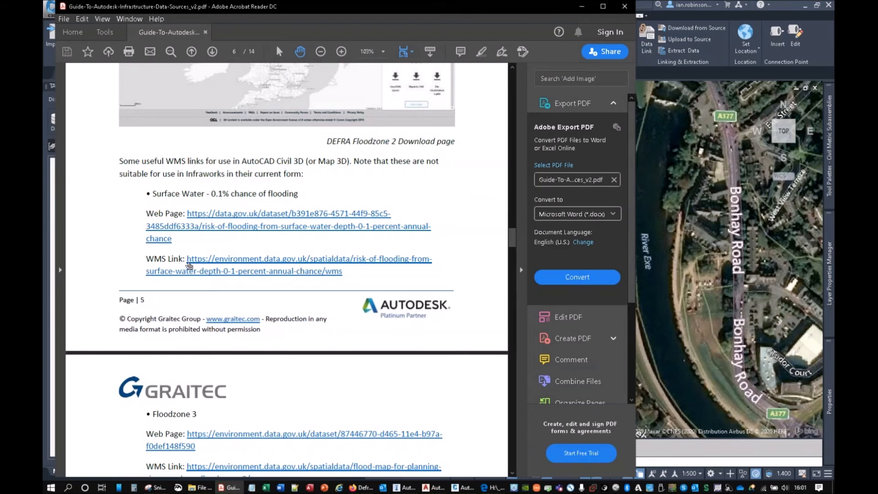
Step: Select the surface water WMS link in the guide for copying, and switch to Civil 3D to open Data Connect
{"action": "left_click_drag", "start_coordinate": [343, 276], "coordinate": [187, 259]}
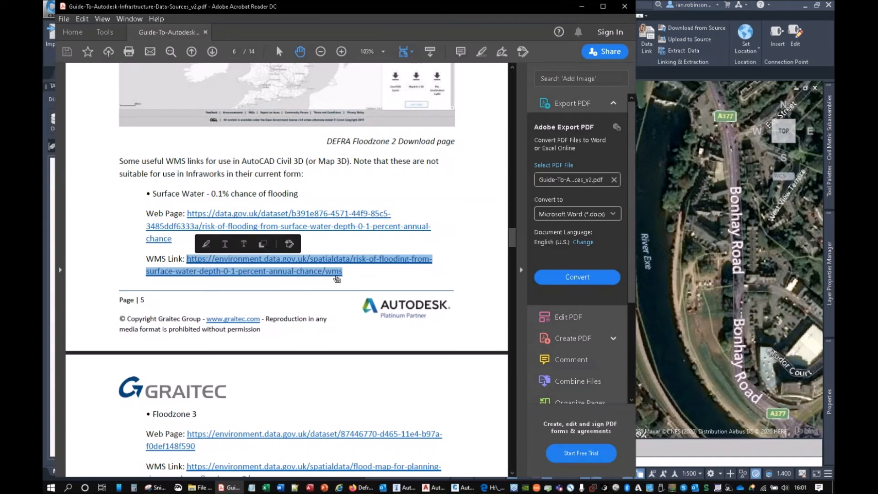
{"action": "left_click", "coordinate": [582, 6]}
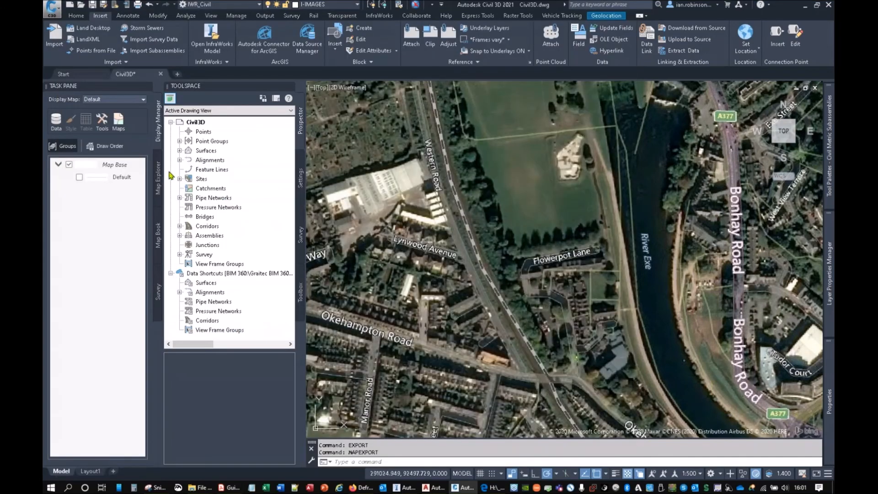
{"action": "left_click", "coordinate": [57, 121]}
{"action": "left_click", "coordinate": [78, 131]}
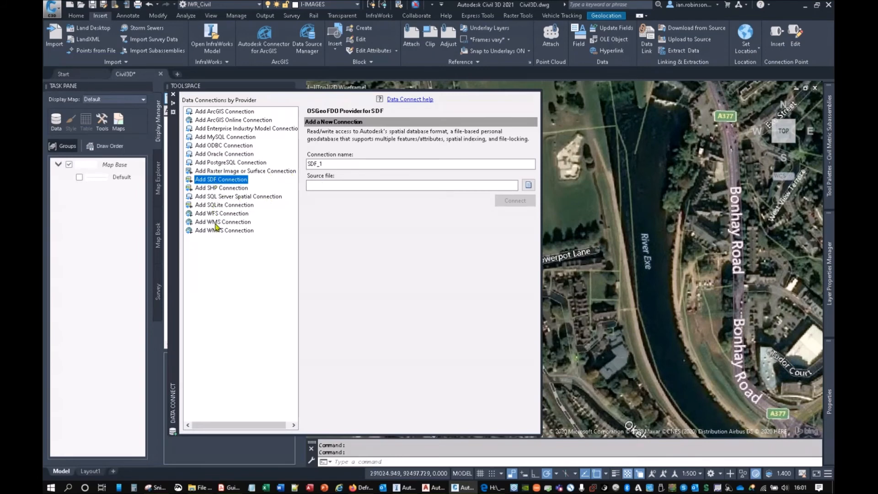
{"action": "left_click", "coordinate": [217, 223]}
{"action": "right_click", "coordinate": [396, 182]}
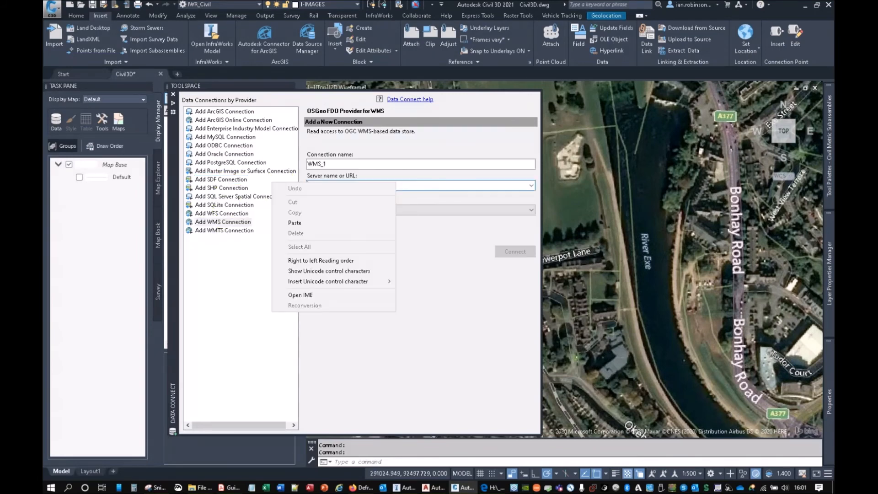
{"action": "left_click", "coordinate": [531, 185]}
{"action": "left_click", "coordinate": [452, 202]}
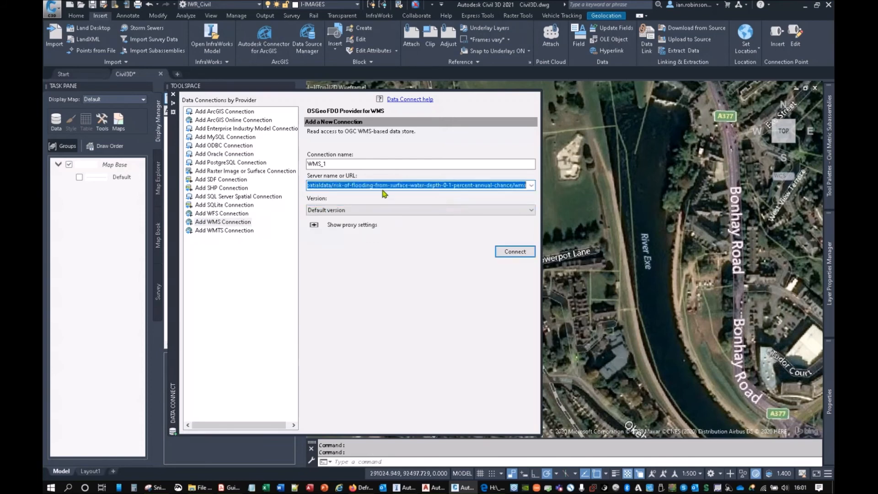
{"action": "right_click", "coordinate": [362, 185]}
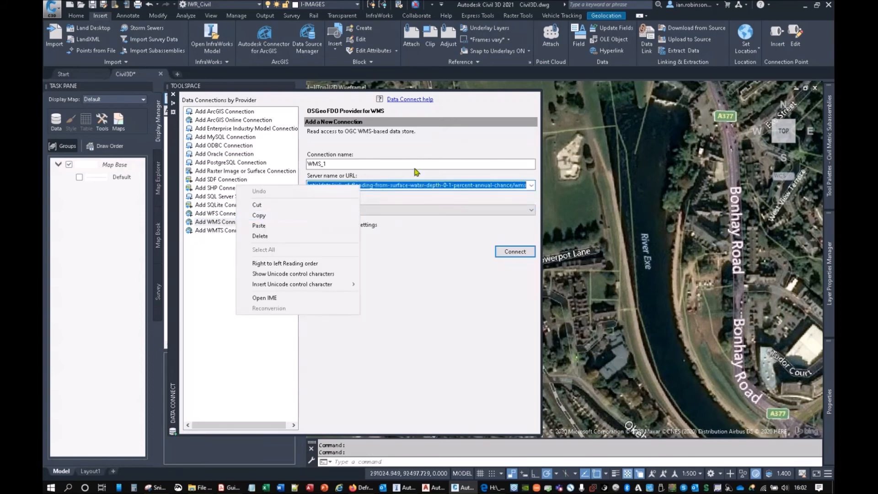
{"action": "left_click", "coordinate": [421, 142]}
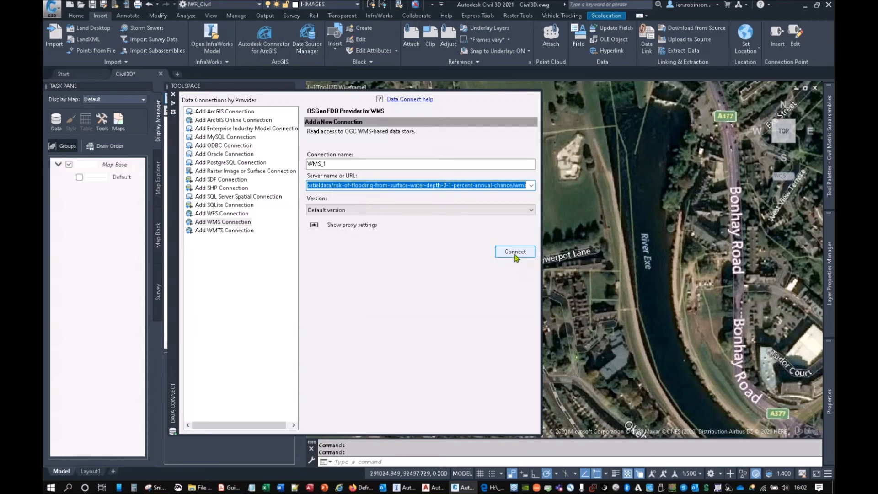
{"action": "left_click", "coordinate": [514, 255]}
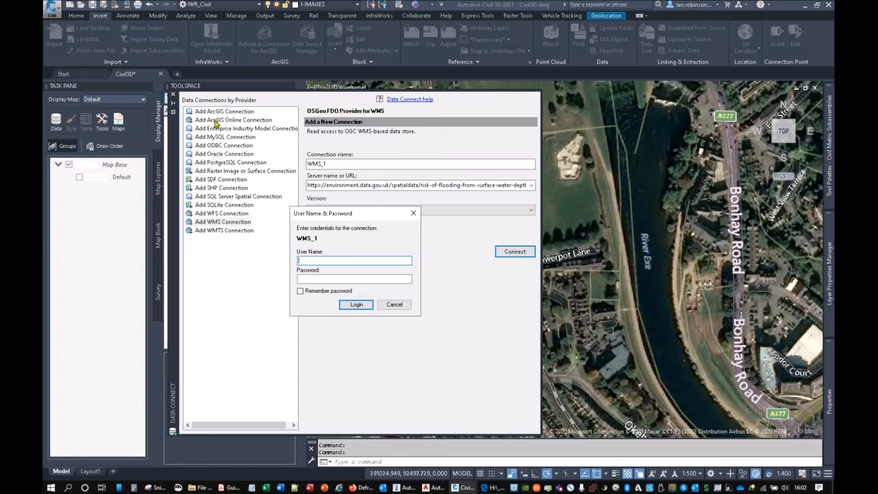
{"action": "left_click", "coordinate": [320, 278]}
{"action": "left_click", "coordinate": [357, 304]}
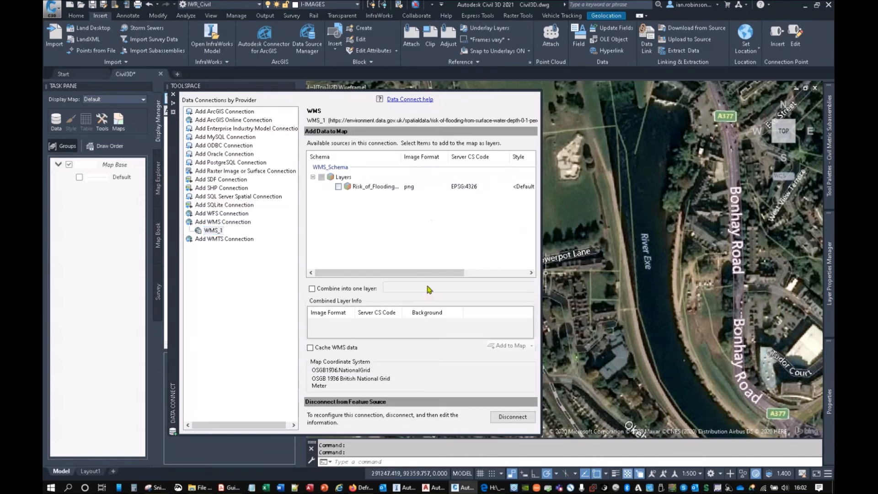
Step: Add the Risk_of_Flooding layer from the WMS_1 connection to the map and close Data Connect
{"action": "left_click", "coordinate": [338, 186]}
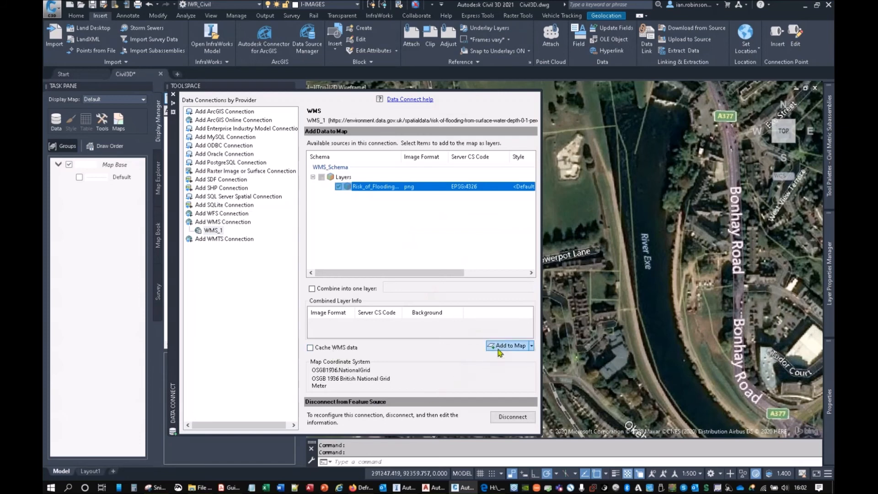
{"action": "left_click", "coordinate": [504, 346]}
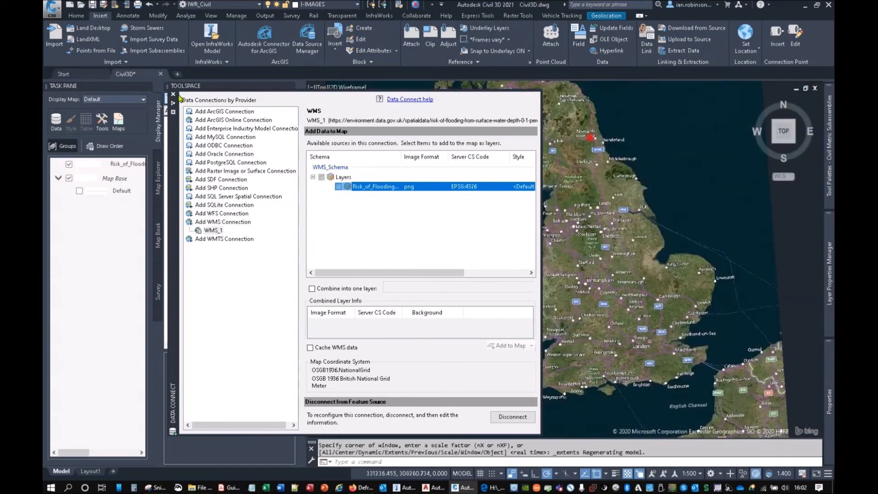
{"action": "left_click", "coordinate": [173, 94]}
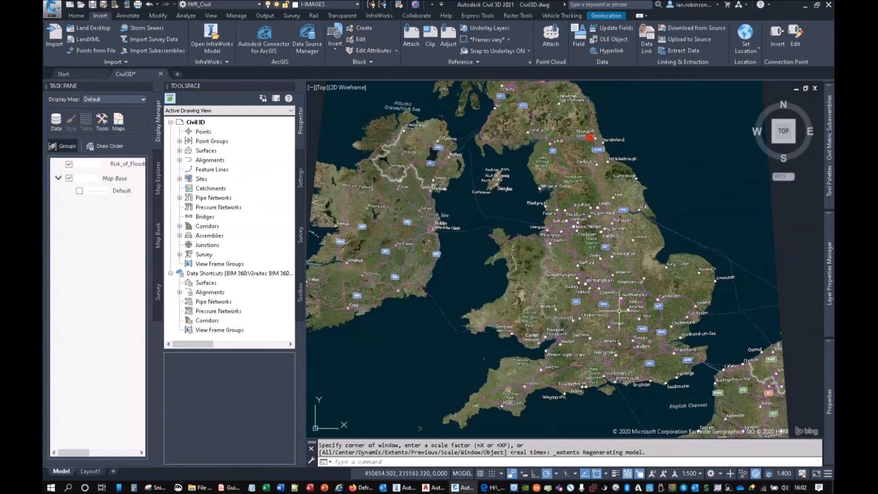
Step: Examine the surface water flood depths around Exeter's River Exe, Flowerpot Playing Field and Bonhay Road
{"action": "scroll", "coordinate": [528, 365], "scroll_direction": "up", "scroll_amount": 8}
{"action": "scroll", "coordinate": [527, 362], "scroll_direction": "up", "scroll_amount": 3}
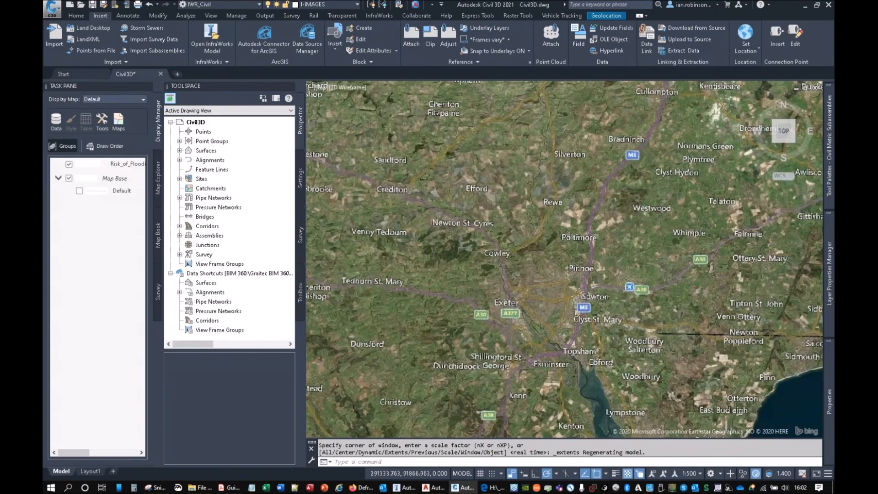
{"action": "scroll", "coordinate": [503, 317], "scroll_direction": "up", "scroll_amount": 6}
{"action": "scroll", "coordinate": [501, 315], "scroll_direction": "up", "scroll_amount": 8}
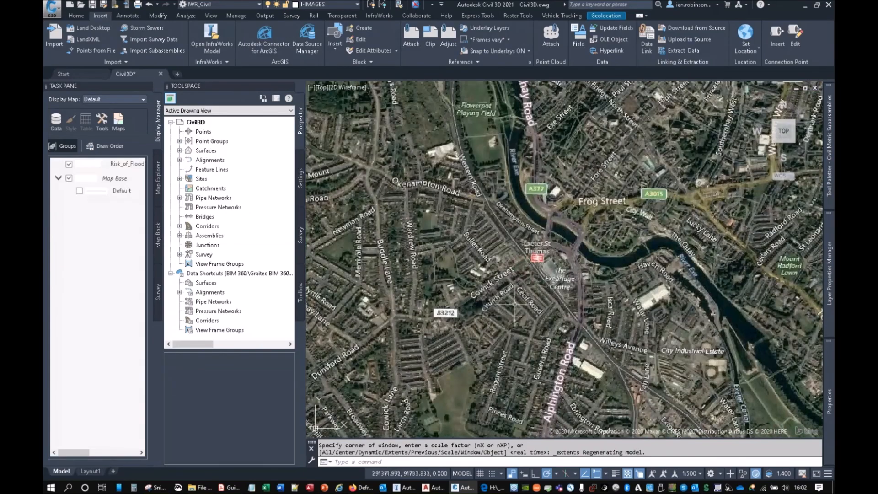
{"action": "middle_click_drag", "start_coordinate": [499, 209], "coordinate": [586, 419]}
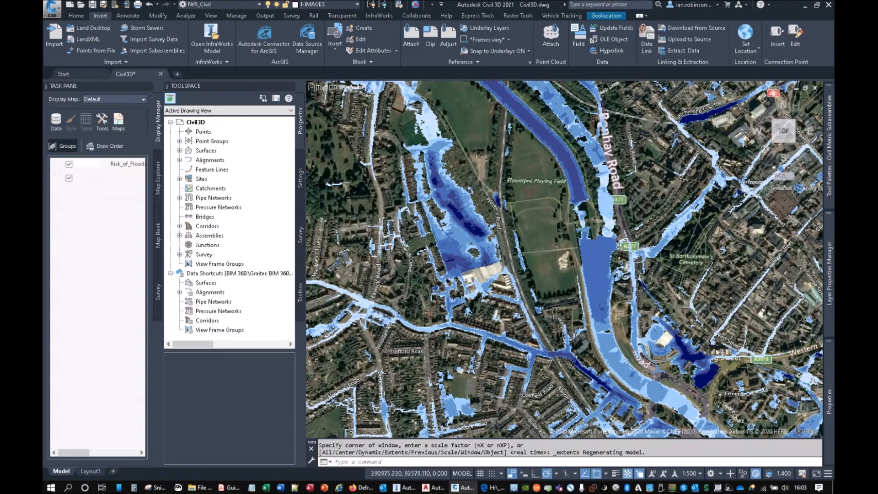
{"action": "scroll", "coordinate": [454, 228], "scroll_direction": "up", "scroll_amount": 4}
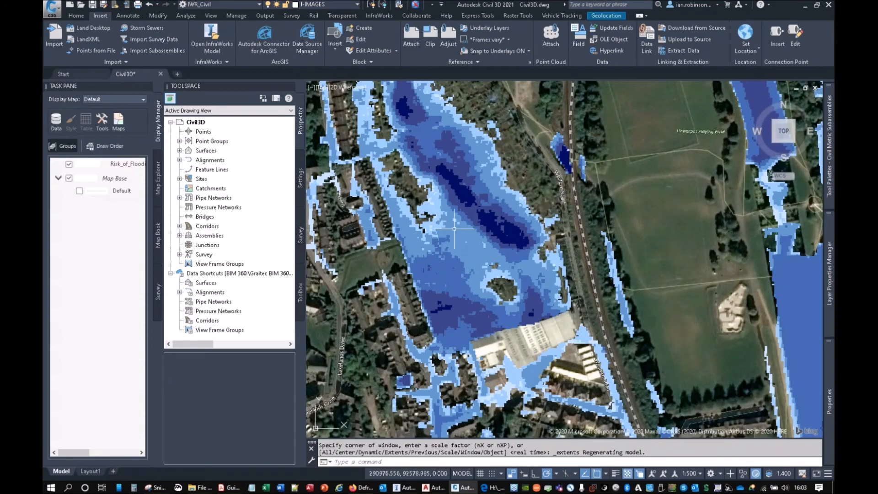
{"action": "scroll", "coordinate": [454, 228], "scroll_direction": "down", "scroll_amount": 4}
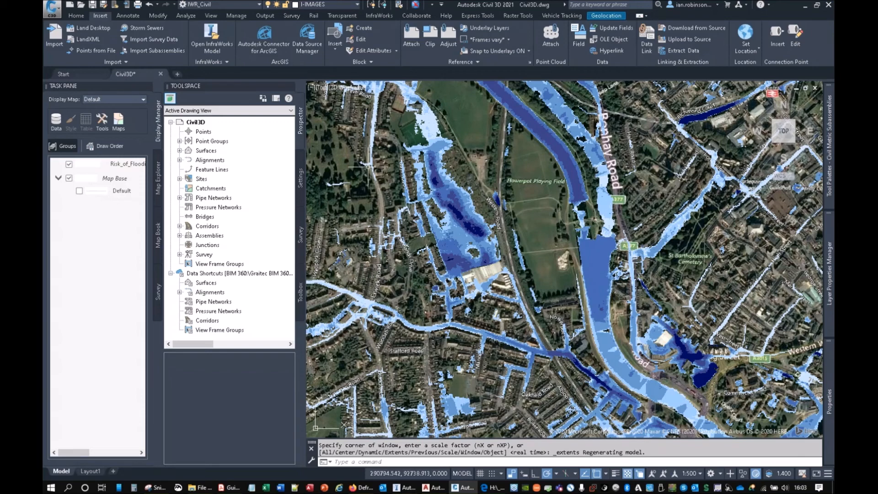
Step: Hide the Risk_of_Flooding layer and look up the British Geological Survey Map Server entry in the PDF guide
{"action": "left_click", "coordinate": [68, 164]}
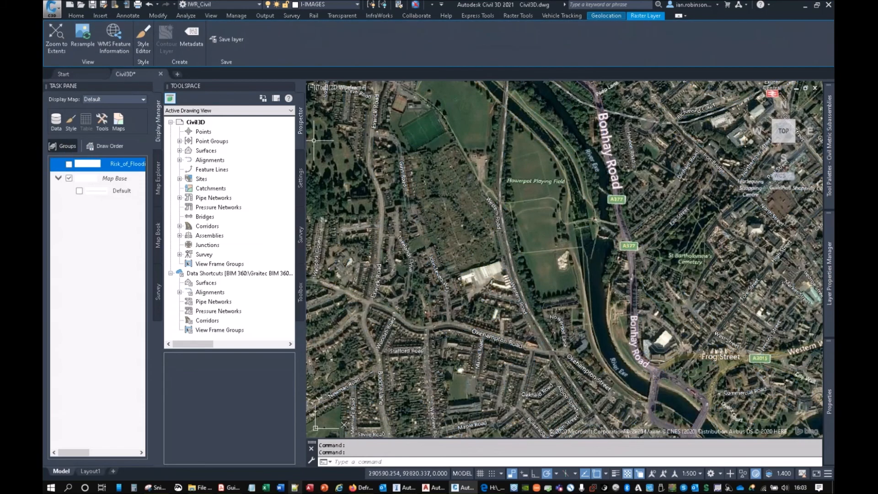
{"action": "left_click", "coordinate": [228, 487]}
{"action": "scroll", "coordinate": [332, 234], "scroll_direction": "down", "scroll_amount": 4}
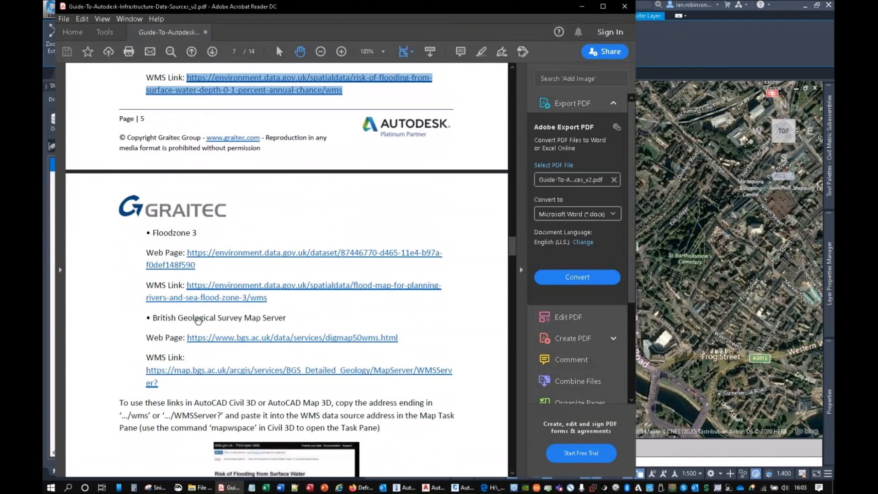
{"action": "left_click", "coordinate": [289, 318]}
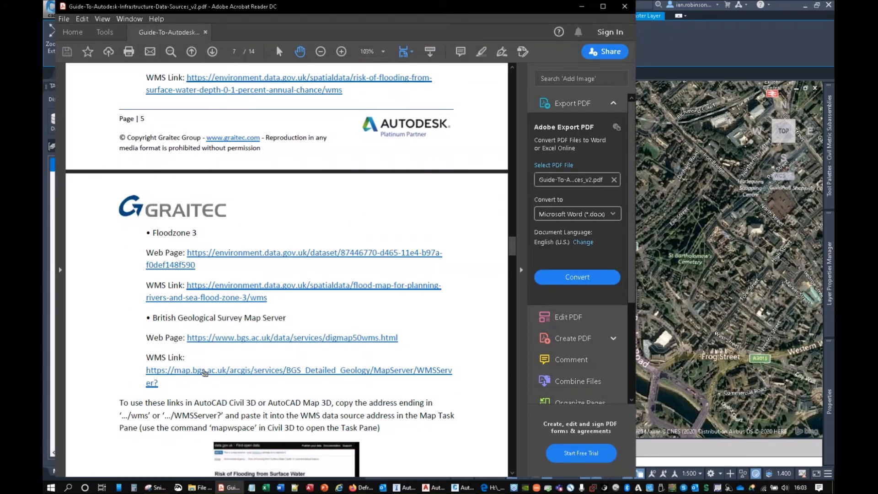
{"action": "left_click", "coordinate": [582, 6]}
{"action": "left_click", "coordinate": [56, 121]}
{"action": "left_click", "coordinate": [72, 130]}
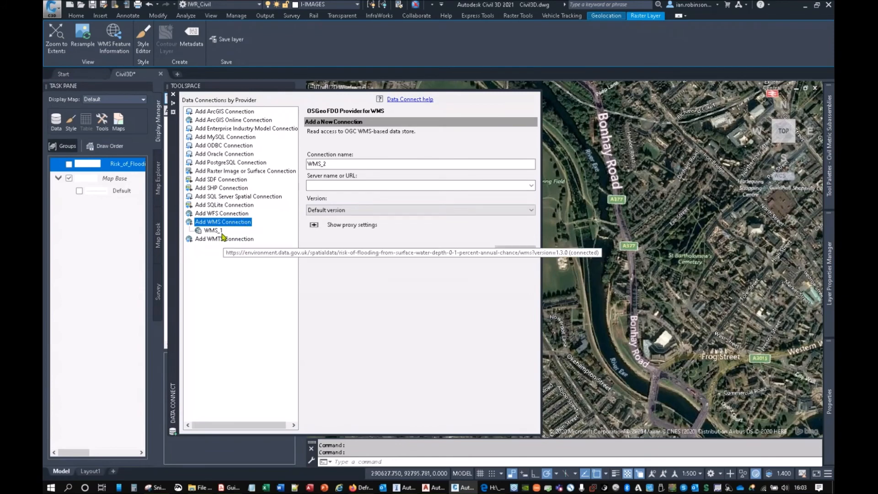
{"action": "left_click", "coordinate": [219, 230]}
{"action": "left_click", "coordinate": [223, 222]}
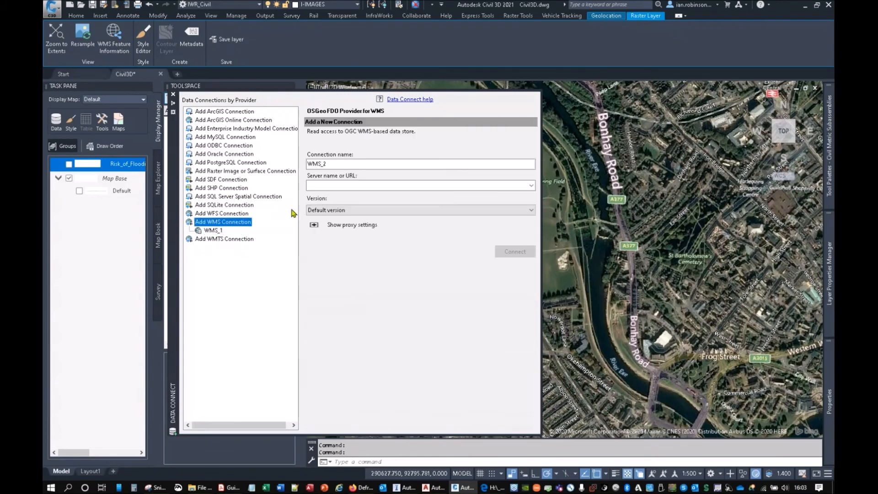
{"action": "type", "text": "BG"}
{"action": "left_click", "coordinate": [531, 185]}
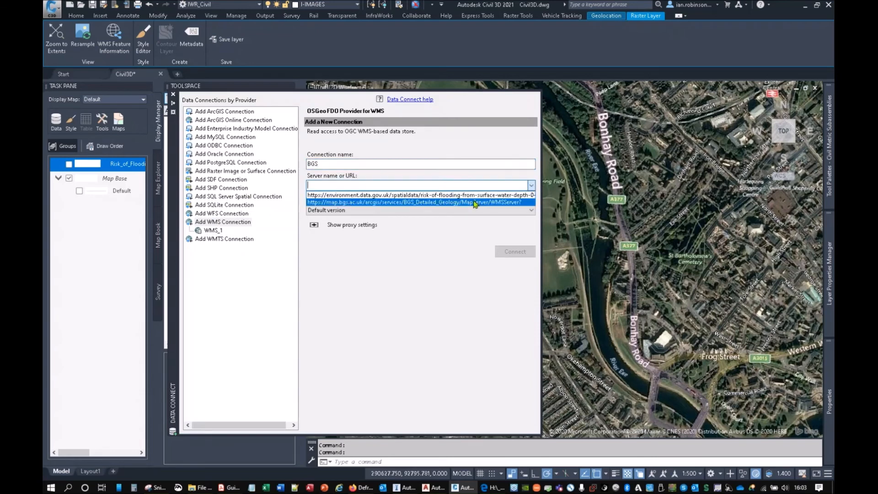
{"action": "left_click", "coordinate": [440, 202]}
{"action": "left_click", "coordinate": [519, 253]}
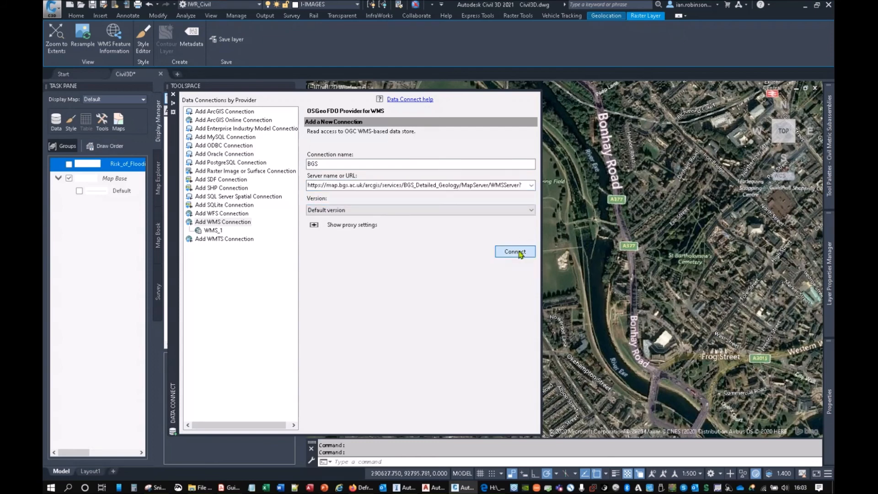
{"action": "left_click", "coordinate": [354, 305]}
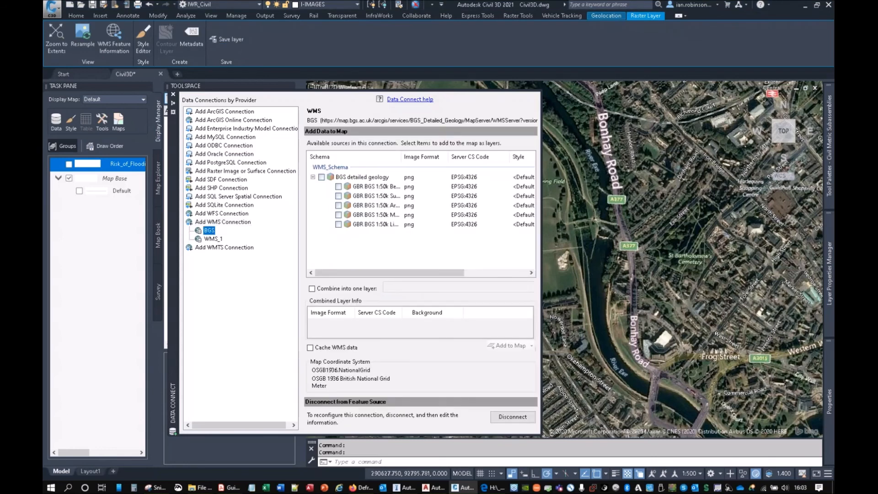
Step: Widen the Schema column to read the BGS layer names and add GBR BGS 1:50k Bedrock to the map
{"action": "left_click_drag", "start_coordinate": [402, 157], "coordinate": [438, 158]}
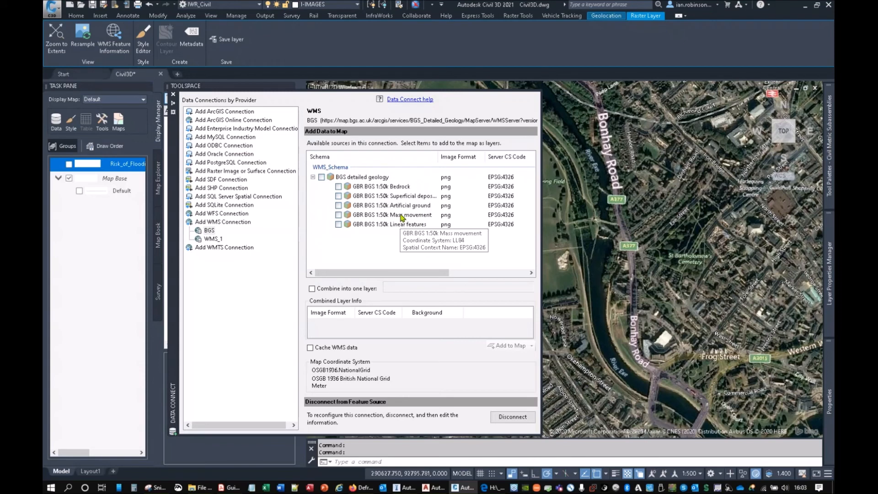
{"action": "left_click", "coordinate": [338, 186]}
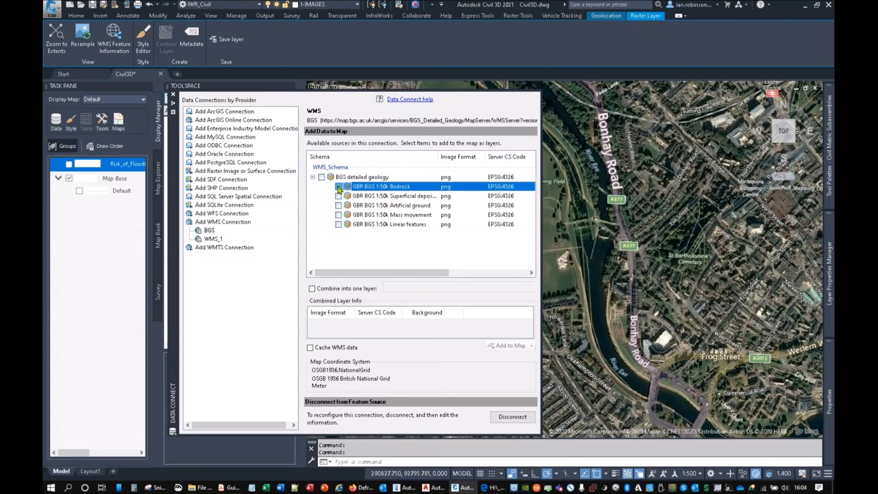
{"action": "left_click", "coordinate": [507, 346]}
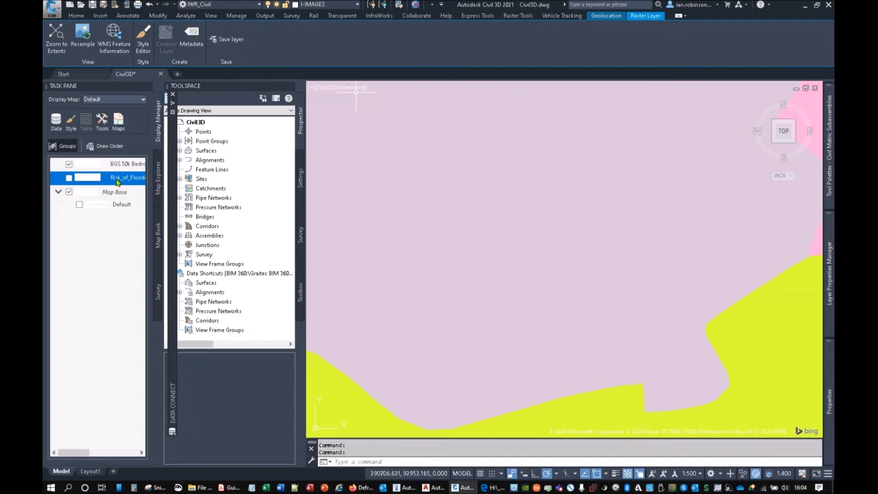
Step: Query the WMS feature information of the BGS 50k Bedrock layer at two points on the map and close the results
{"action": "left_click", "coordinate": [117, 164]}
{"action": "key", "text": "ctrl"}
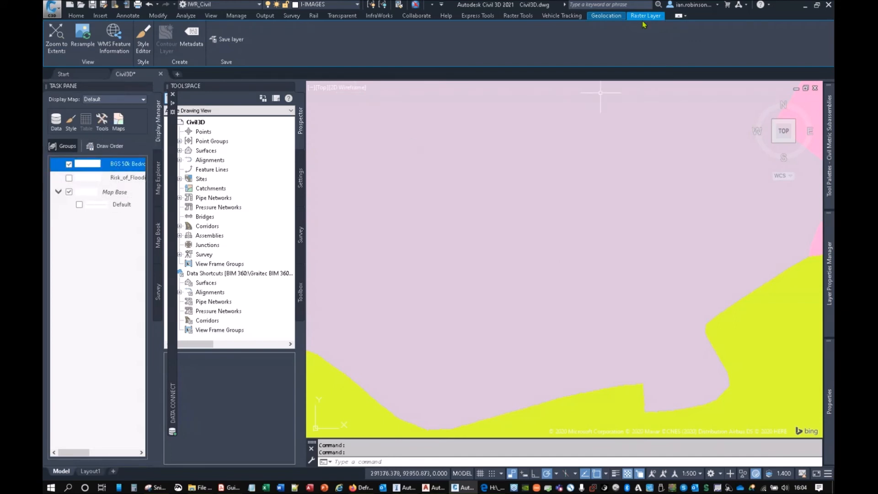
{"action": "key", "text": "ctrl"}
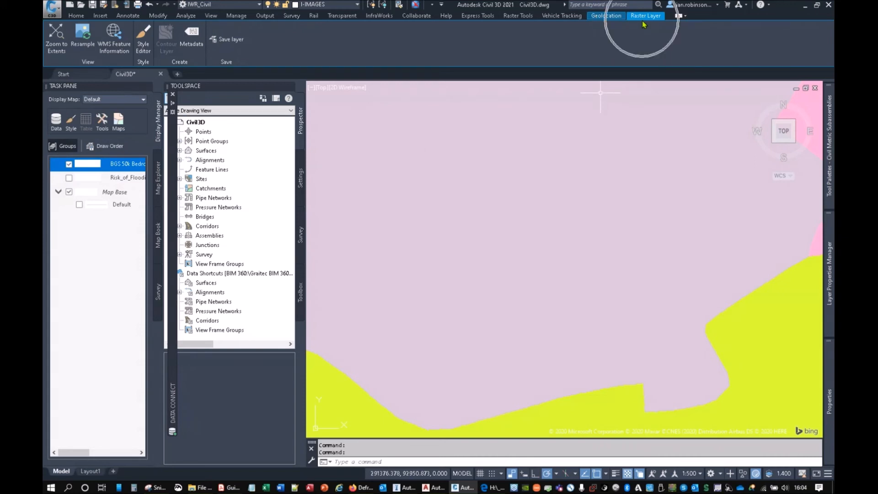
{"action": "left_click", "coordinate": [117, 45]}
{"action": "left_click", "coordinate": [508, 183]}
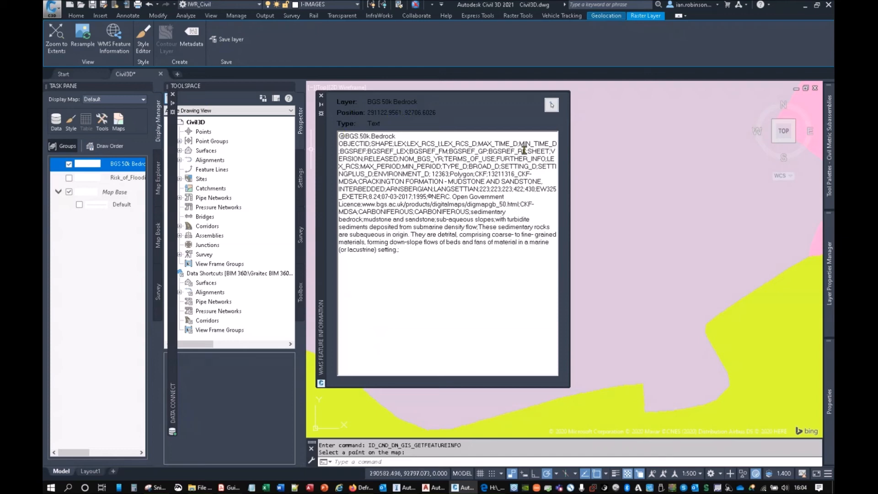
{"action": "left_click", "coordinate": [553, 107]}
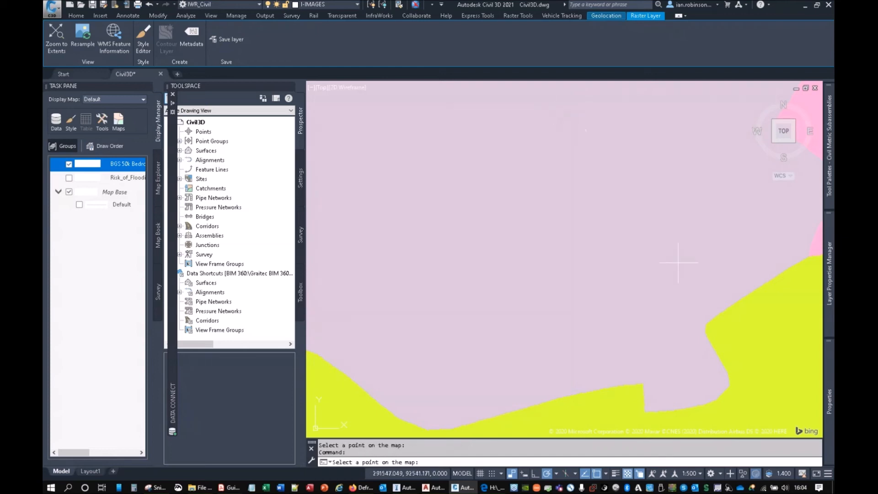
{"action": "left_click", "coordinate": [676, 259]}
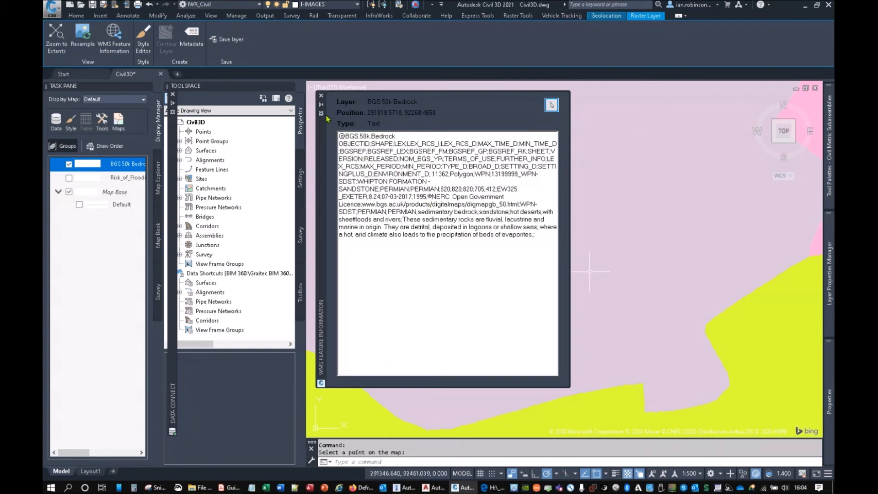
{"action": "left_click", "coordinate": [321, 95]}
Step: Turn on the Risk_of_Flooding layer and turn off the BGS 50k Bedrock layer
{"action": "left_click", "coordinate": [125, 178]}
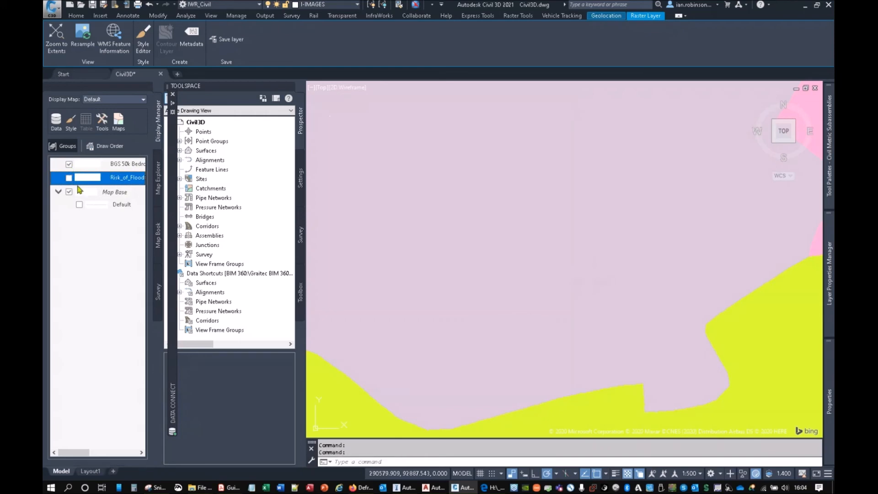
{"action": "left_click", "coordinate": [69, 164]}
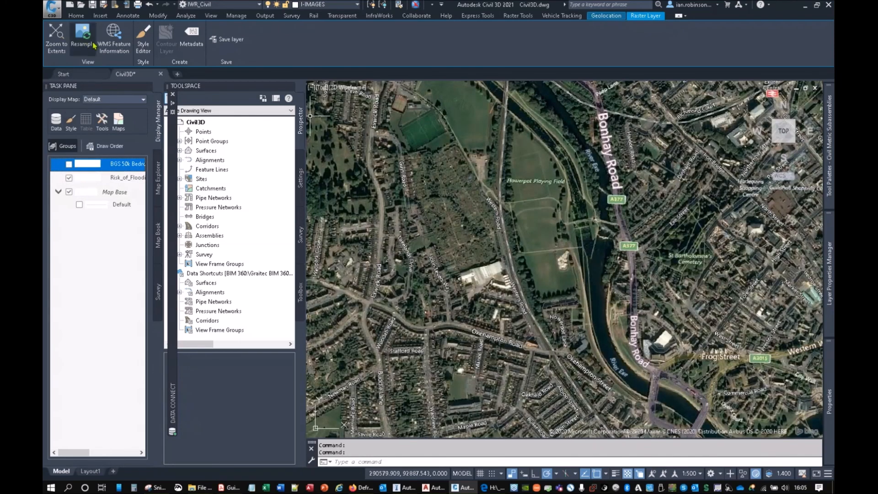
Step: Query the WMS feature information at two points in the flooded area, selecting the Risk_of_Flooding layer in between, and close the results
{"action": "left_click", "coordinate": [114, 36]}
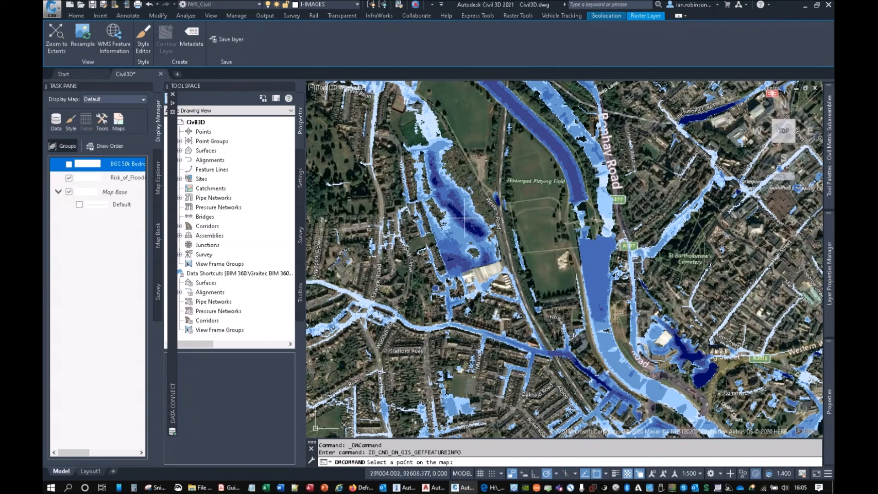
{"action": "scroll", "coordinate": [469, 229], "scroll_direction": "up", "scroll_amount": 5}
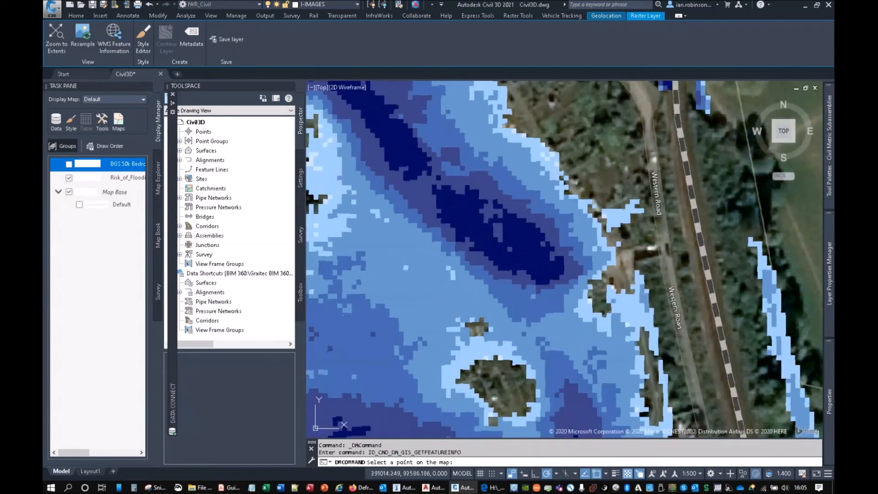
{"action": "left_click", "coordinate": [464, 210]}
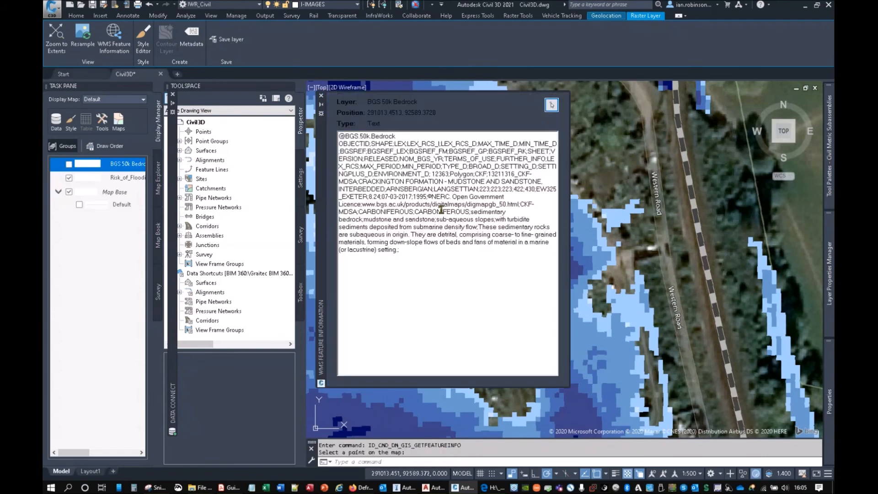
{"action": "left_click", "coordinate": [115, 177]}
{"action": "left_click", "coordinate": [551, 105]}
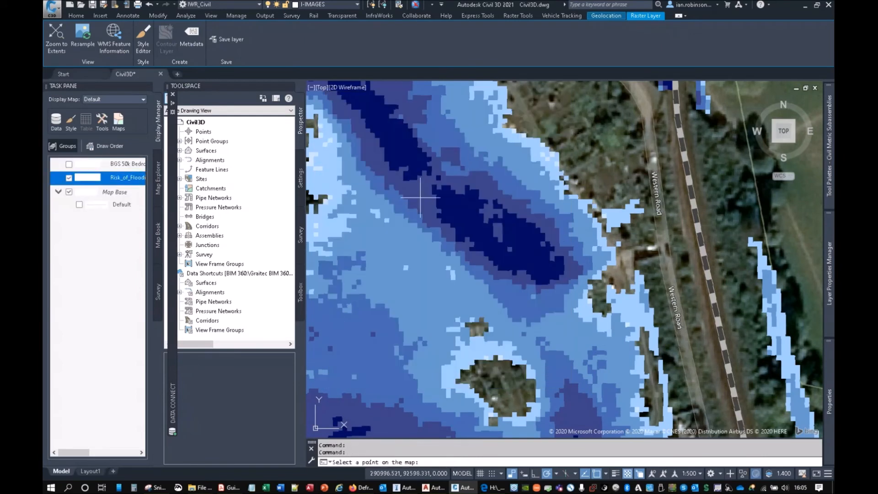
{"action": "left_click", "coordinate": [459, 203]}
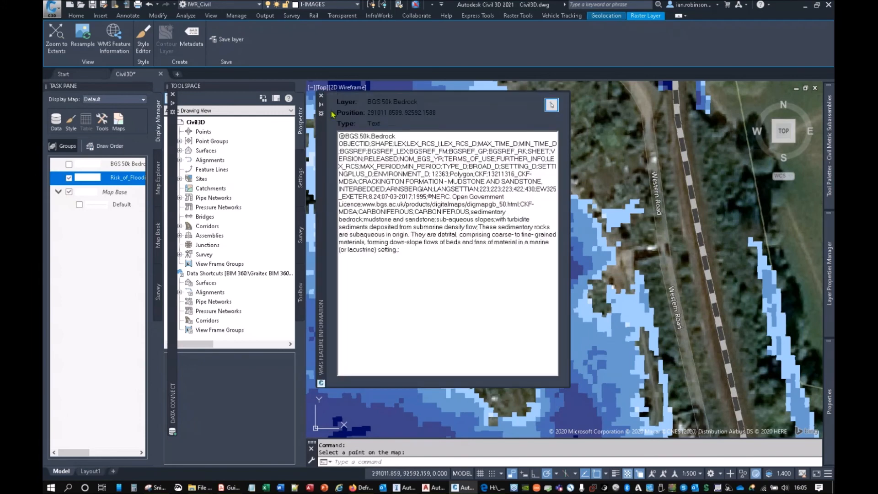
{"action": "left_click", "coordinate": [321, 97]}
Step: Query the WMS feature information of the Risk_of_Flooding layer in the dark blue area and select the returned HTML text
{"action": "left_click", "coordinate": [114, 39]}
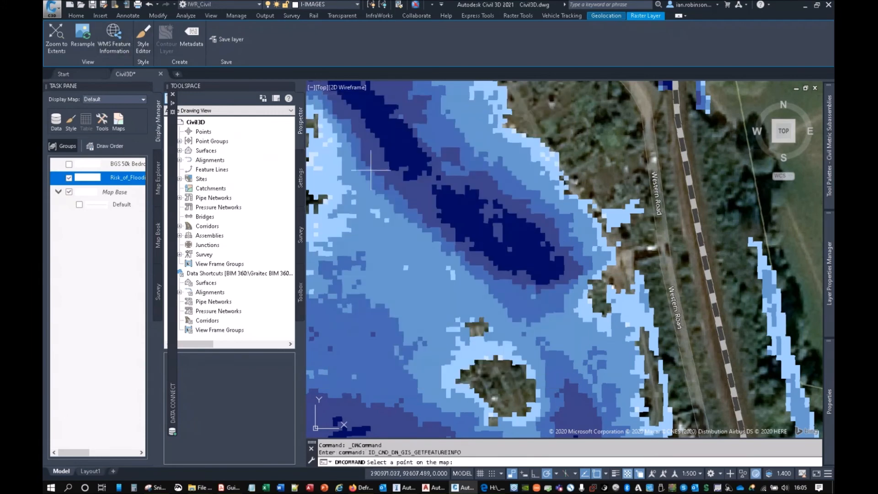
{"action": "left_click", "coordinate": [458, 203]}
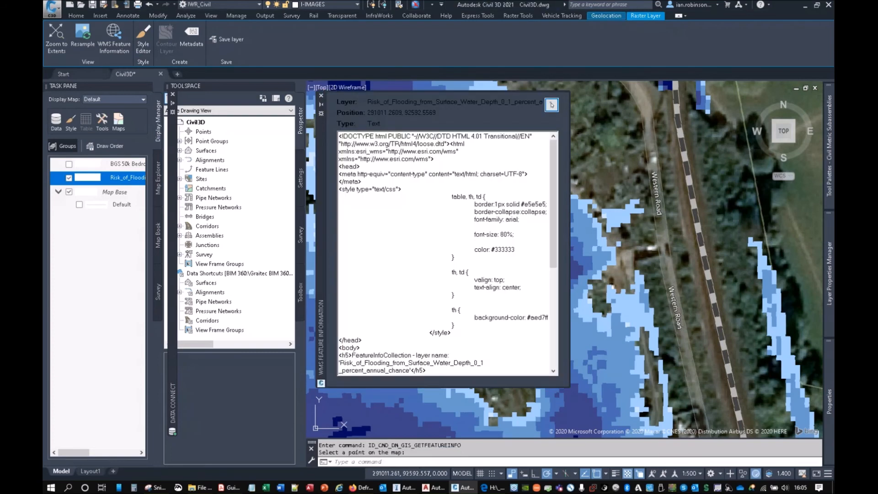
{"action": "scroll", "coordinate": [466, 254], "scroll_direction": "down", "scroll_amount": 8}
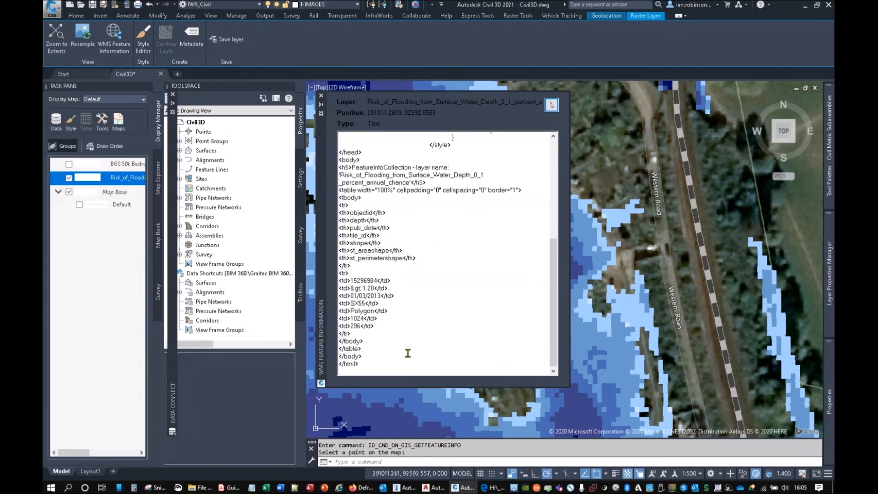
{"action": "left_click_drag", "start_coordinate": [360, 364], "coordinate": [341, 132]}
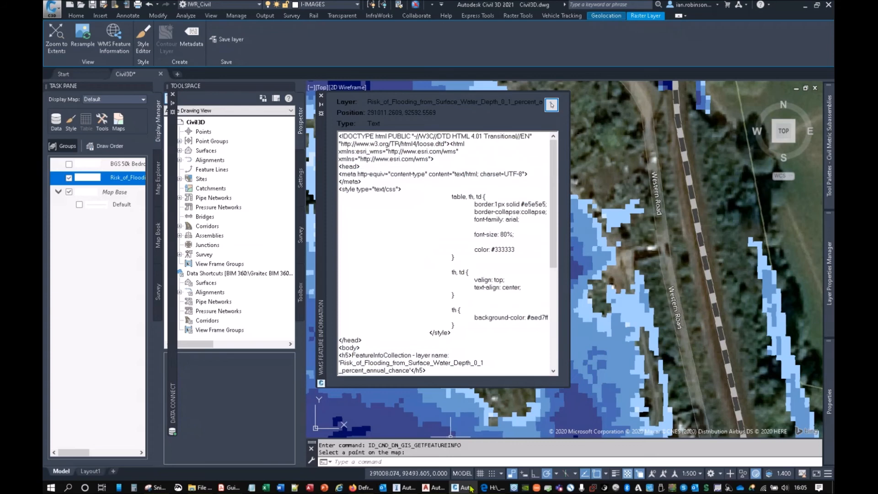
Step: Switch to the browser to examine the saved 0.1% flood area HTML page and its file path, and minimise it
{"action": "left_click", "coordinate": [492, 487]}
{"action": "left_click", "coordinate": [264, 40]}
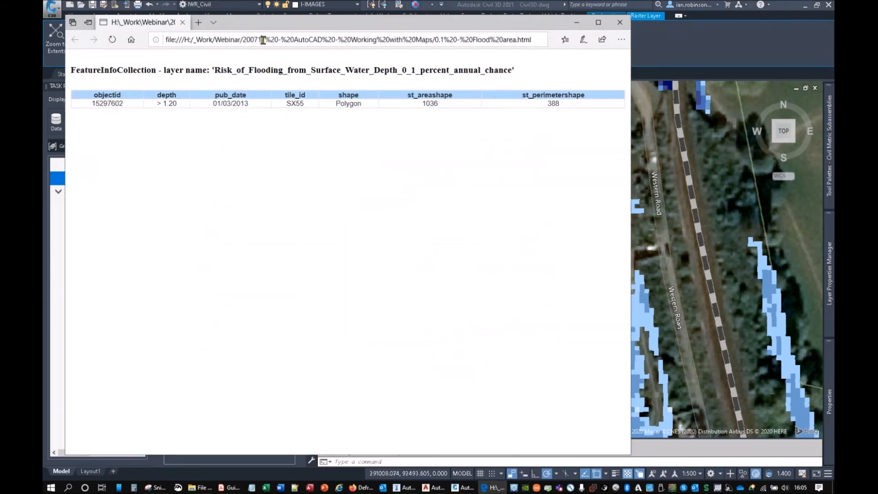
{"action": "left_click_drag", "start_coordinate": [297, 40], "coordinate": [567, 32]}
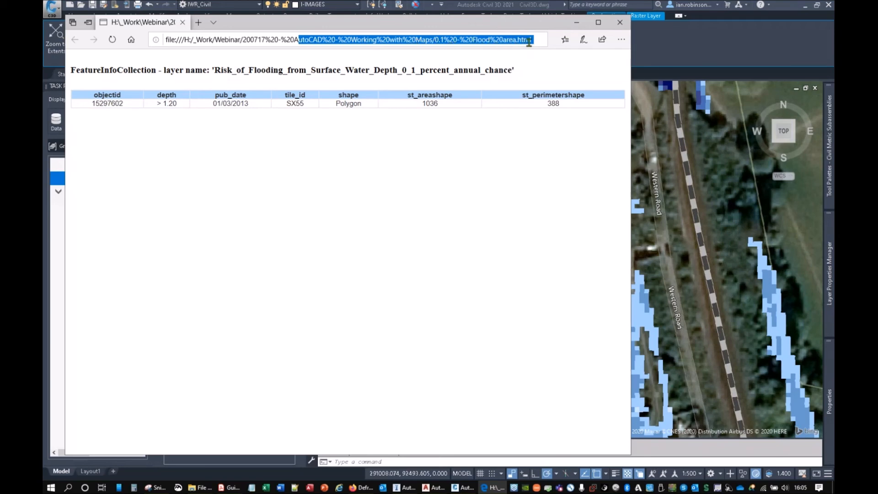
{"action": "left_click", "coordinate": [242, 124]}
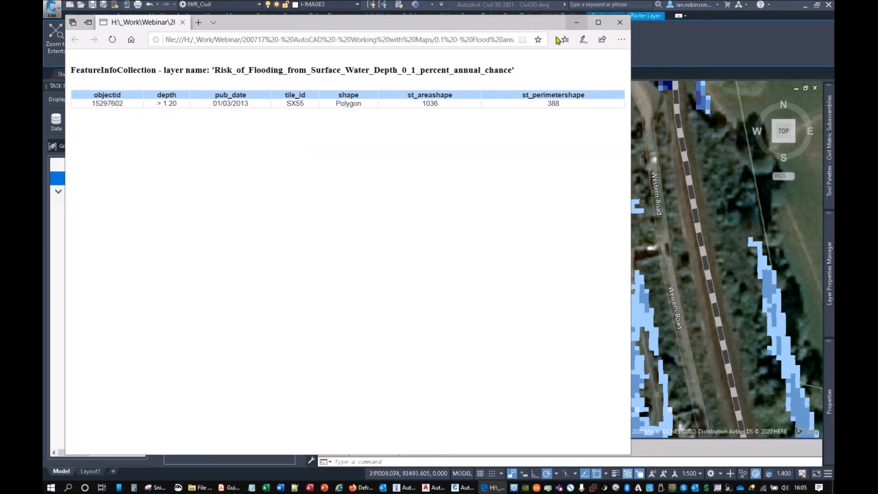
{"action": "left_click", "coordinate": [577, 22]}
Step: Find and highlight the depth value in the flood feature information text
{"action": "left_click", "coordinate": [492, 270]}
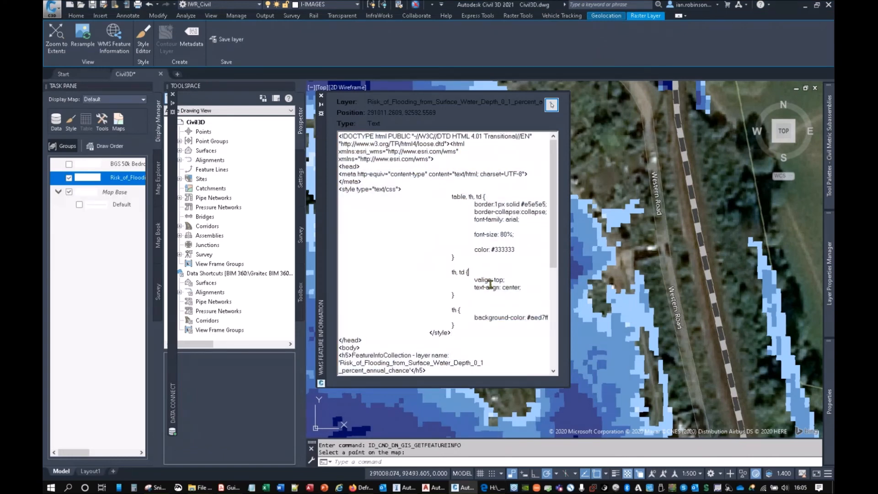
{"action": "scroll", "coordinate": [446, 218], "scroll_direction": "down", "scroll_amount": 4}
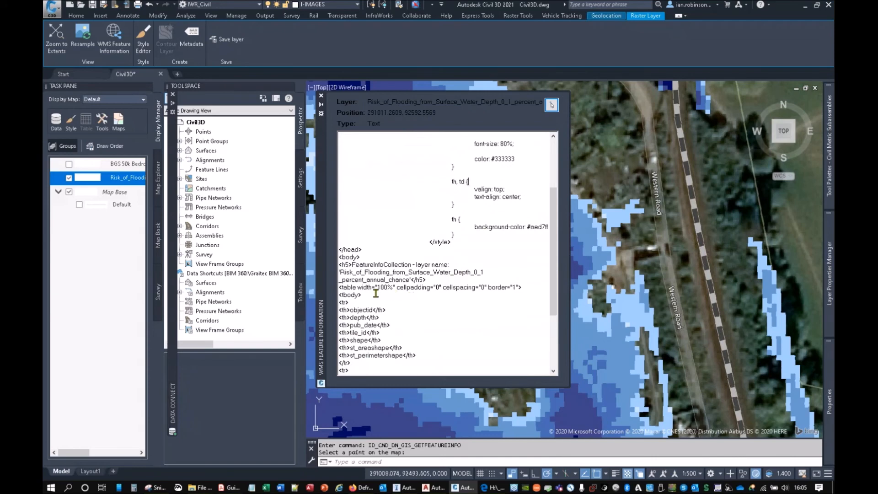
{"action": "scroll", "coordinate": [441, 313], "scroll_direction": "down", "scroll_amount": 4}
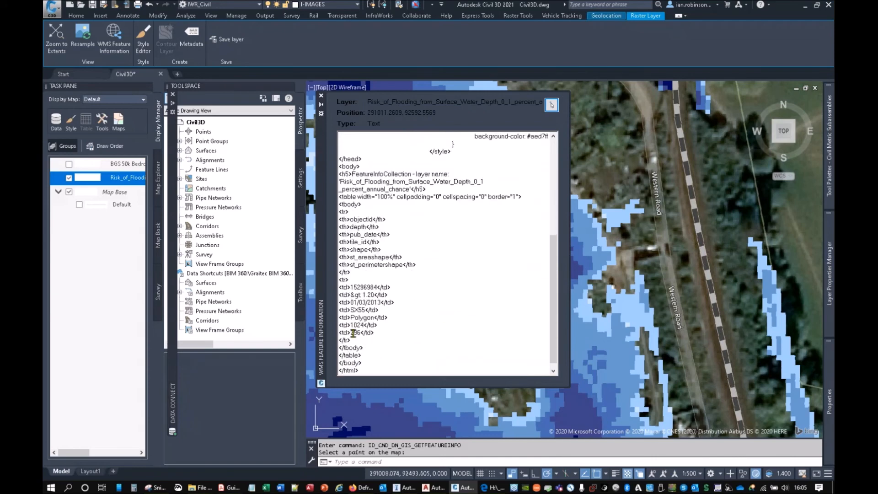
{"action": "left_click_drag", "start_coordinate": [351, 295], "coordinate": [373, 295]}
Step: Query the flood layer at another point near the edge of the flooded area and highlight its depth value
{"action": "left_click", "coordinate": [552, 104]}
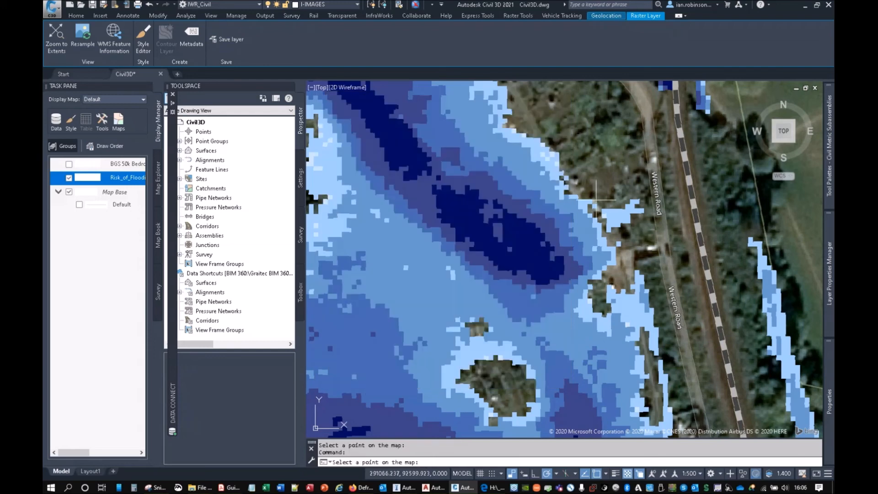
{"action": "left_click", "coordinate": [587, 225]}
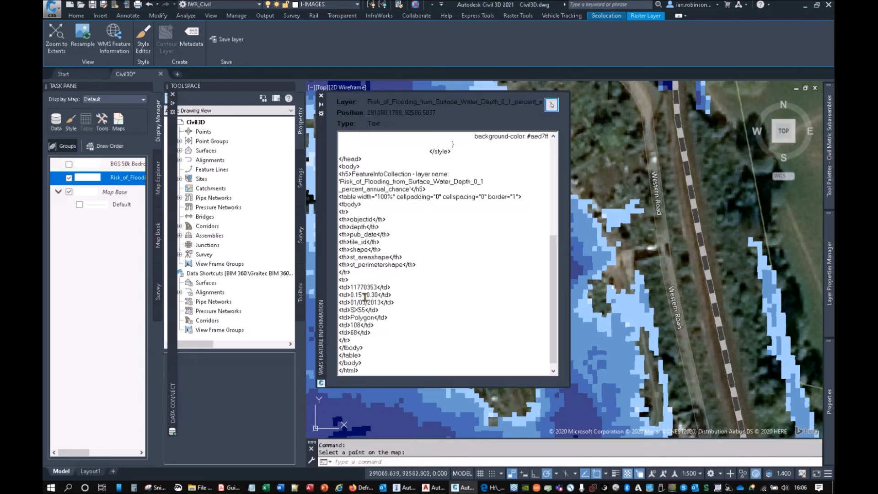
{"action": "left_click_drag", "start_coordinate": [351, 295], "coordinate": [378, 295]}
Step: Switch to InfraWorks and run all the Coverage Areas style rules, from General Surface Manmade to Unclassified
{"action": "left_click", "coordinate": [402, 487]}
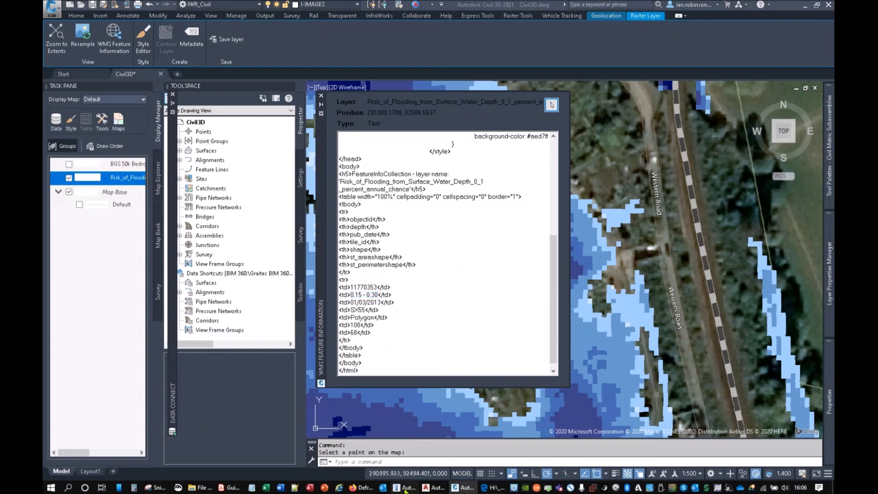
{"action": "left_click", "coordinate": [708, 256]}
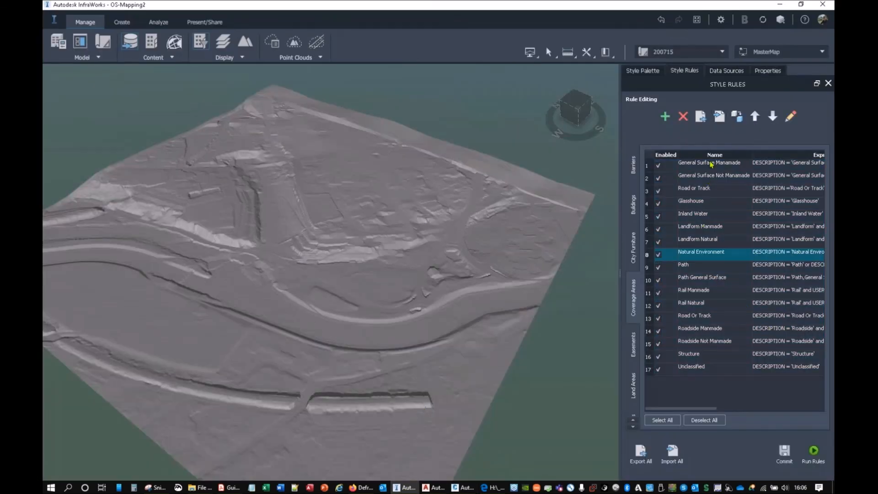
{"action": "left_click", "coordinate": [710, 165]}
{"action": "left_click", "coordinate": [708, 370], "text": "shift"}
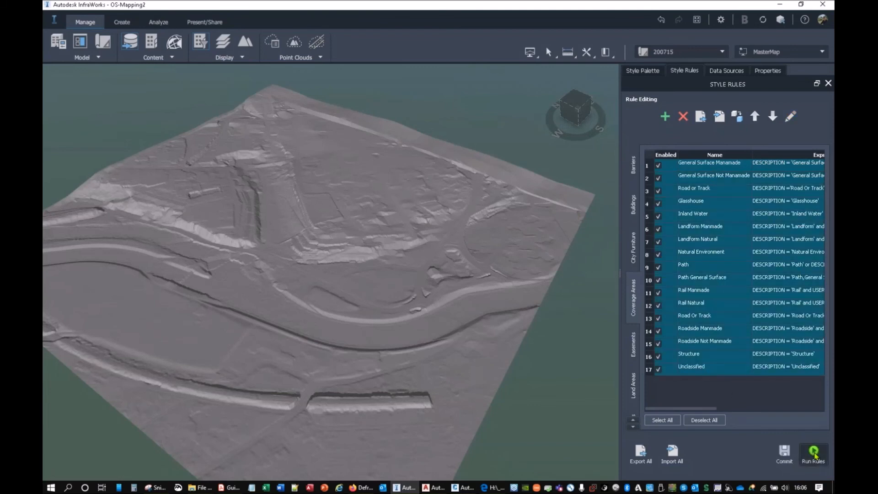
{"action": "left_click", "coordinate": [813, 453]}
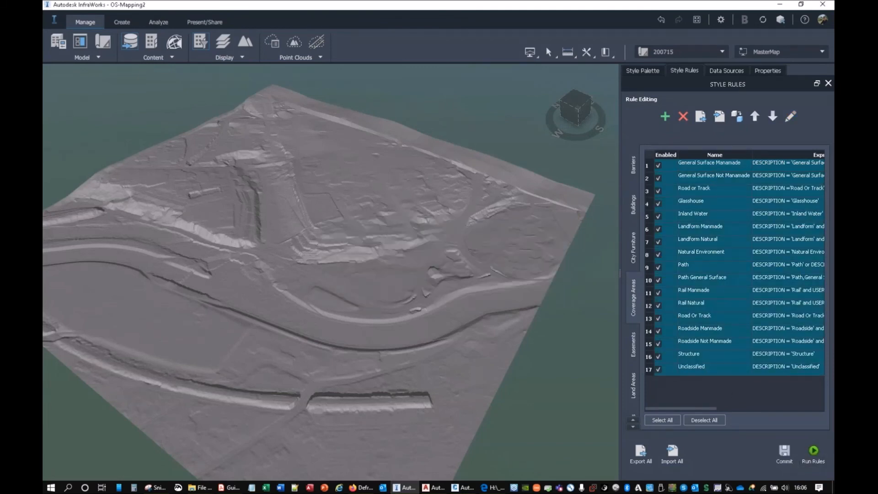
Step: Turn on the aerial ground imagery in the model's surface layers and confirm the change
{"action": "middle_click_drag", "start_coordinate": [364, 245], "coordinate": [385, 196]}
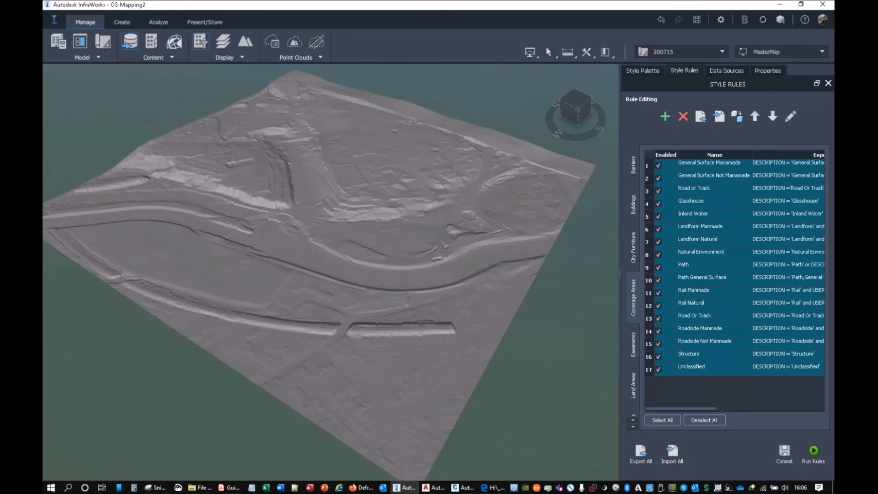
{"action": "left_click", "coordinate": [223, 42]}
{"action": "left_click", "coordinate": [516, 230]}
{"action": "left_click", "coordinate": [446, 399]}
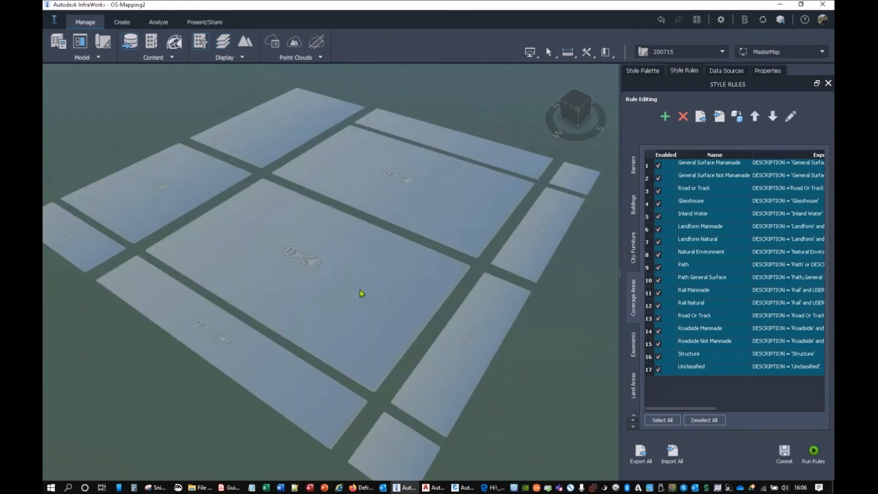
Step: Bring os-mastermap-topography-layer-Buildings with Heights.sdf from the Building Heights folder into the InfraWorks model as a data source
{"action": "left_click", "coordinate": [201, 488]}
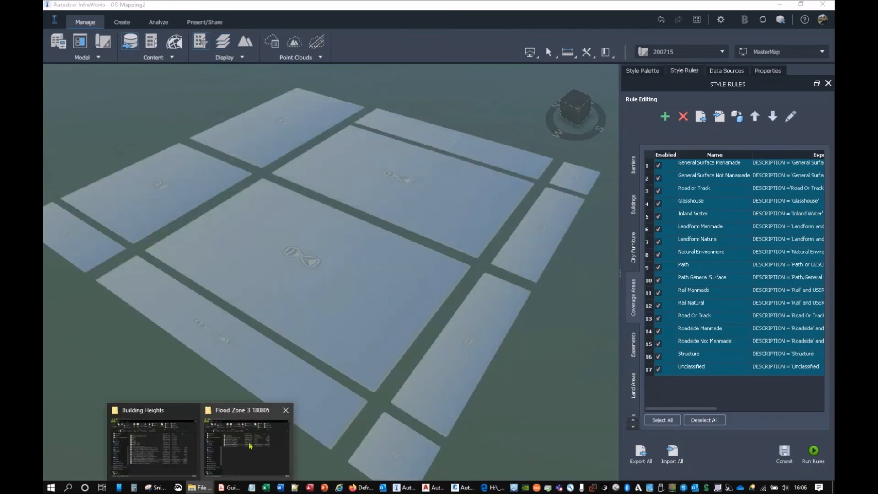
{"action": "left_click", "coordinate": [151, 439]}
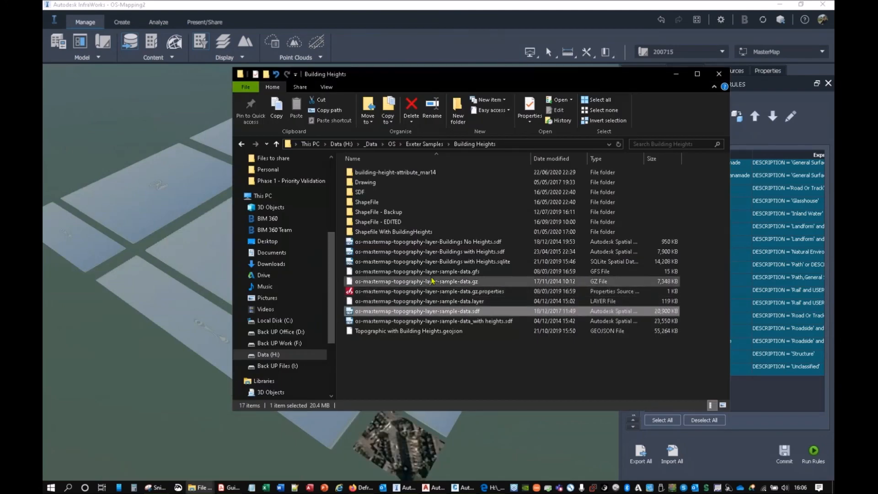
{"action": "left_click", "coordinate": [427, 262]}
{"action": "left_click", "coordinate": [427, 253]}
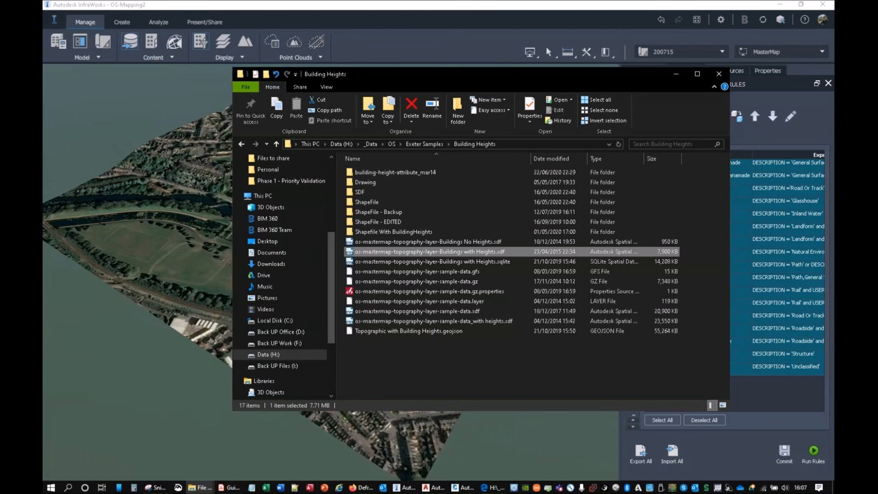
{"action": "left_click_drag", "start_coordinate": [425, 252], "coordinate": [159, 256]}
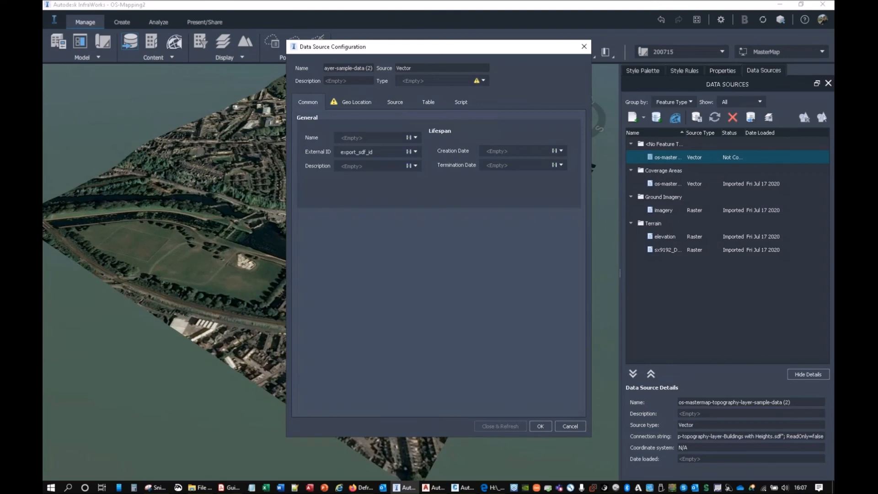
Step: Configure the new data source as Buildings and take the roof height from the NewSample|RelH2 attribute
{"action": "left_click", "coordinate": [483, 80]}
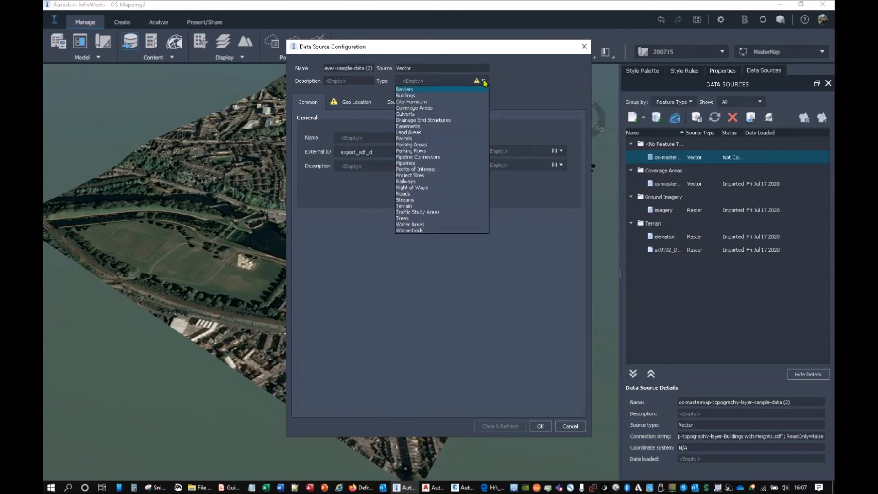
{"action": "left_click", "coordinate": [402, 96]}
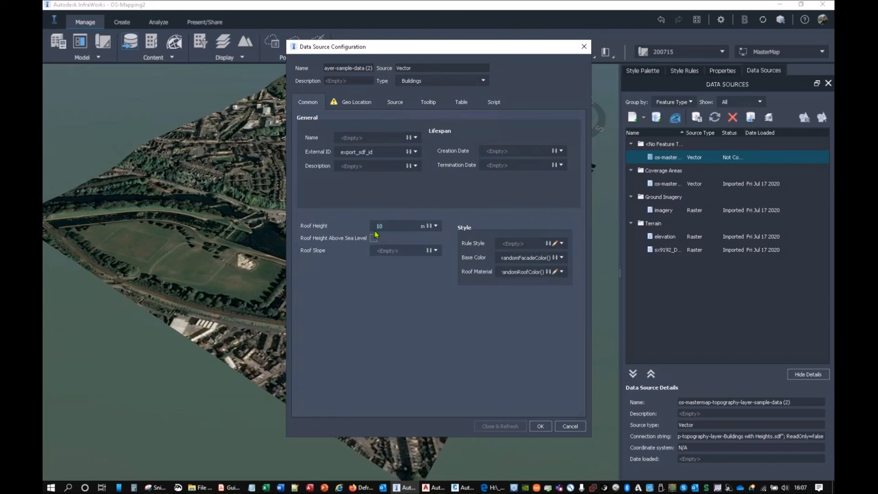
{"action": "left_click", "coordinate": [436, 226]}
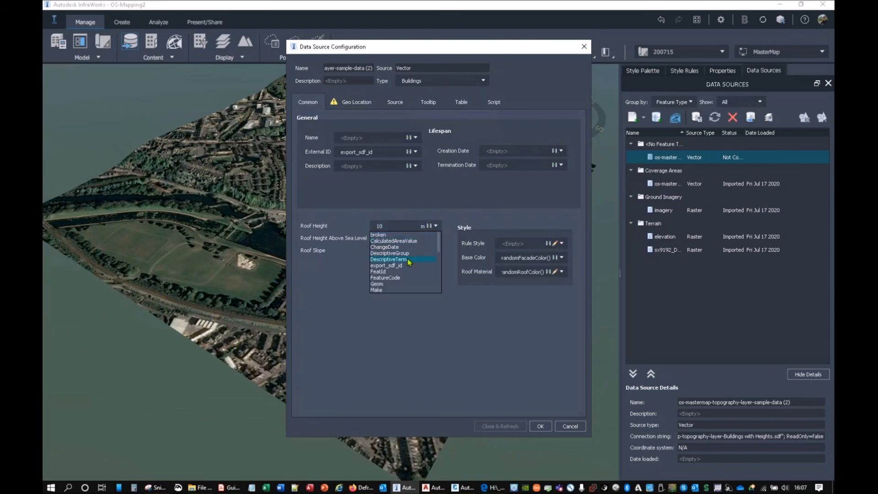
{"action": "scroll", "coordinate": [410, 261], "scroll_direction": "down", "scroll_amount": 3}
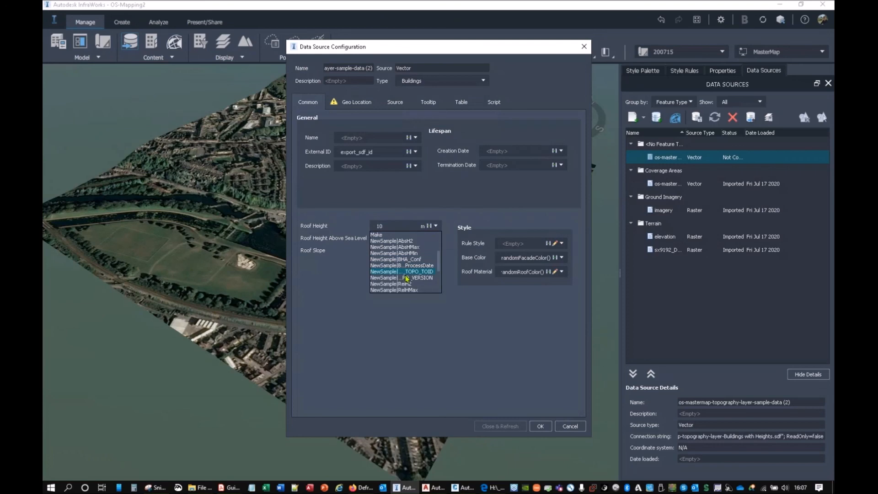
{"action": "left_click", "coordinate": [407, 285]}
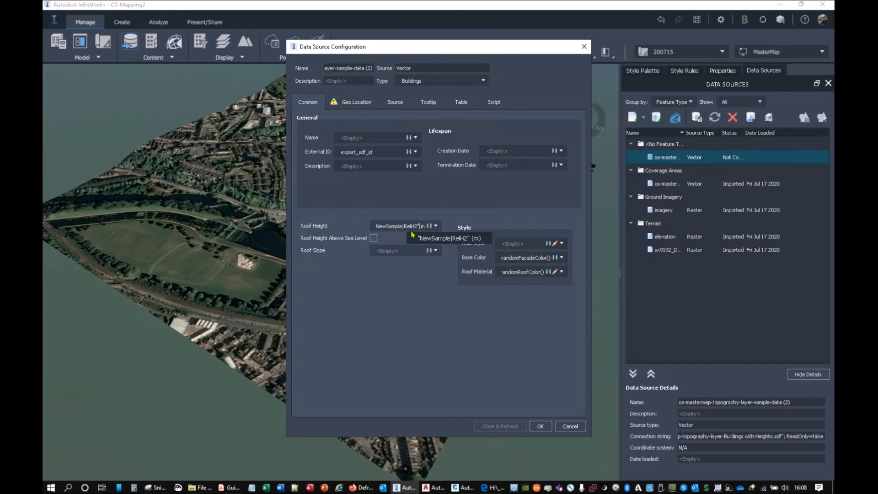
Step: Set the buildings' coordinate system to OSGB1936.NationalGrid, drape them on the terrain, and close and refresh the data source
{"action": "left_click", "coordinate": [365, 103]}
{"action": "left_click", "coordinate": [577, 119]}
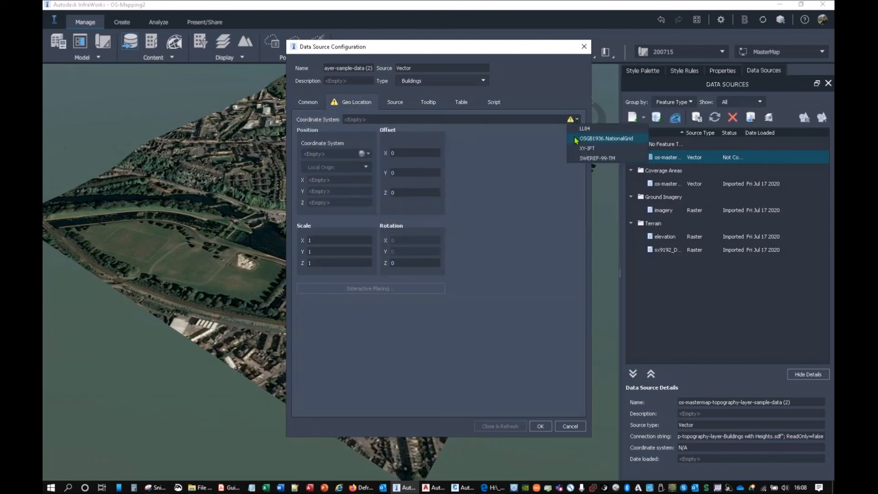
{"action": "left_click", "coordinate": [567, 141]}
{"action": "left_click", "coordinate": [380, 102]}
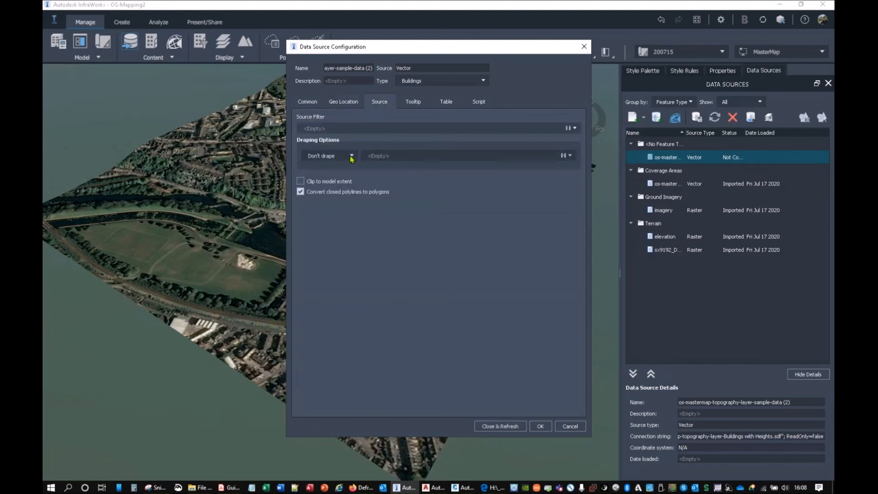
{"action": "left_click", "coordinate": [352, 157]}
{"action": "left_click", "coordinate": [312, 171]}
{"action": "left_click", "coordinate": [503, 424]}
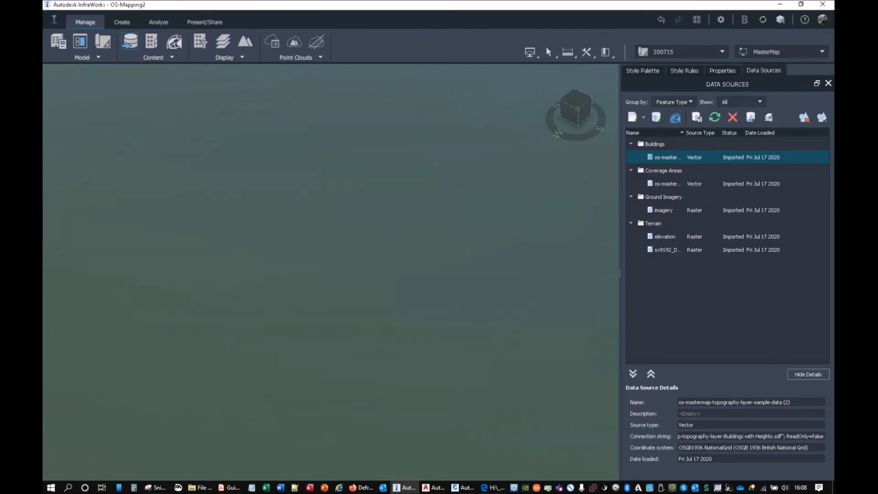
Step: Inspect the roof heights of the curved riverside building, the taller block behind it and a building further back
{"action": "scroll", "coordinate": [437, 269], "scroll_direction": "up", "scroll_amount": 5}
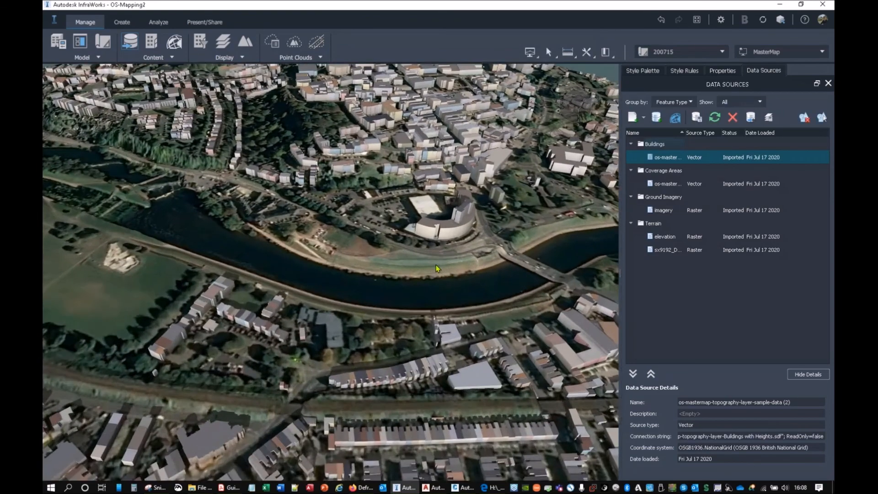
{"action": "scroll", "coordinate": [436, 268], "scroll_direction": "up", "scroll_amount": 6}
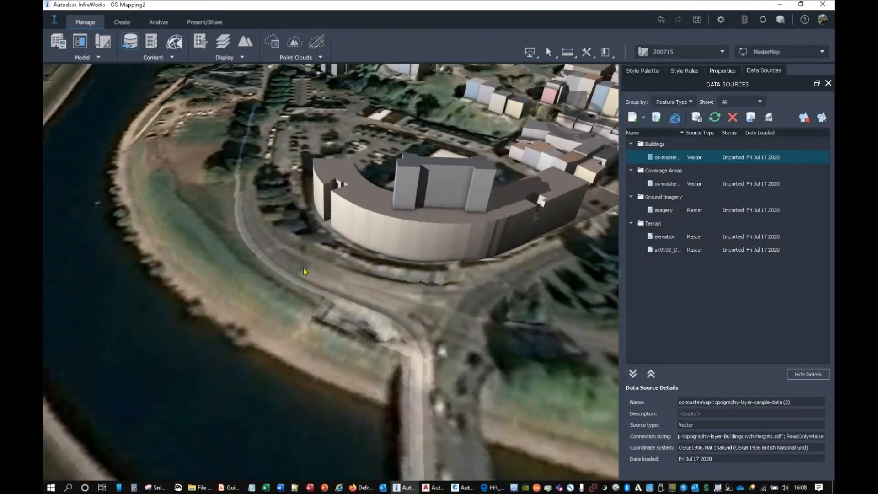
{"action": "scroll", "coordinate": [303, 271], "scroll_direction": "up", "scroll_amount": 3}
{"action": "left_click", "coordinate": [355, 223]}
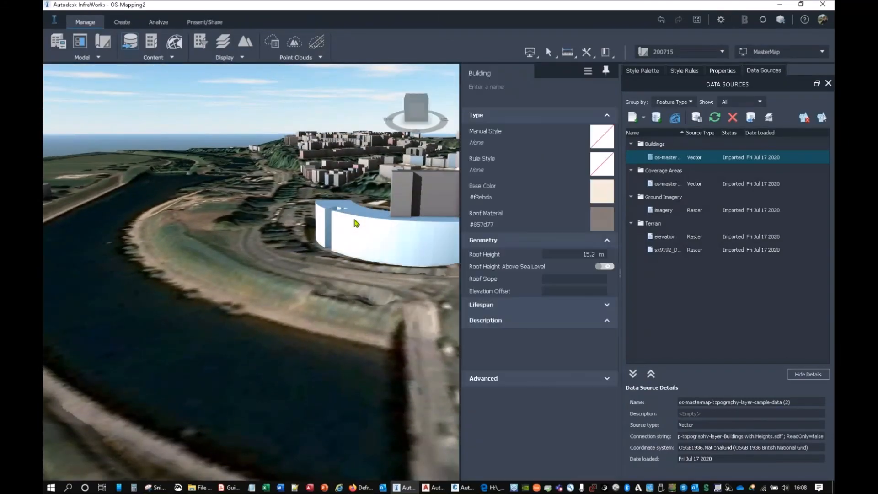
{"action": "left_click", "coordinate": [451, 183]}
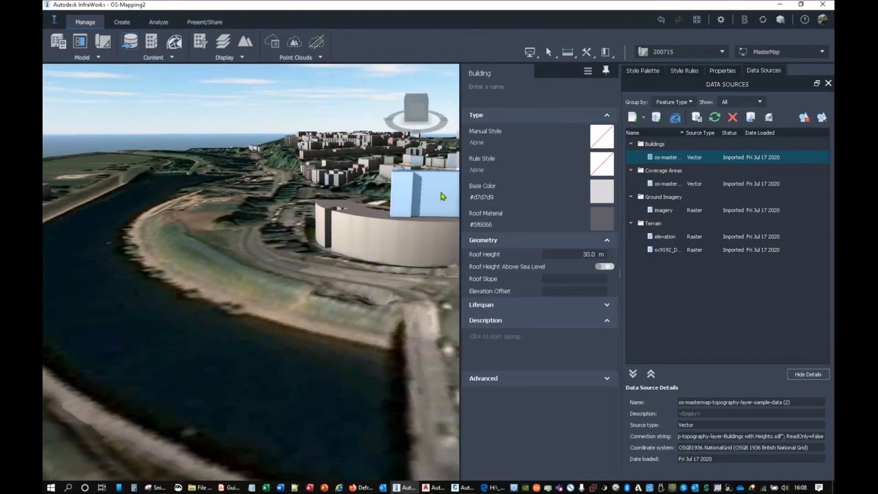
{"action": "left_click", "coordinate": [344, 178]}
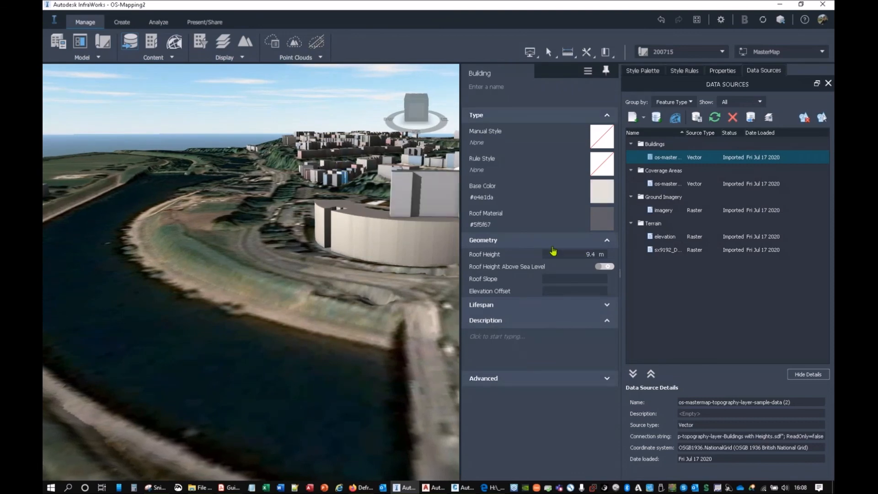